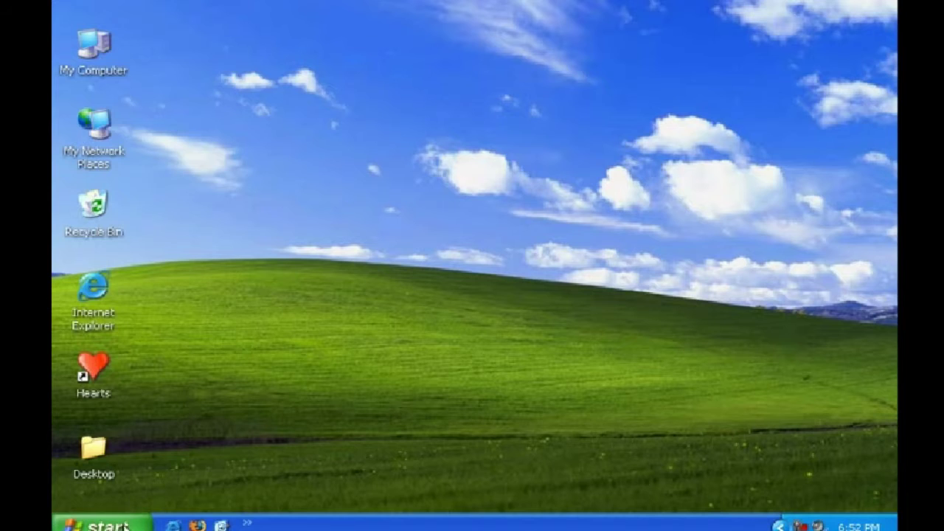
# - Open Calculator from the Accessories and move its window to the middle of the desktop
pyautogui.click(104, 524)
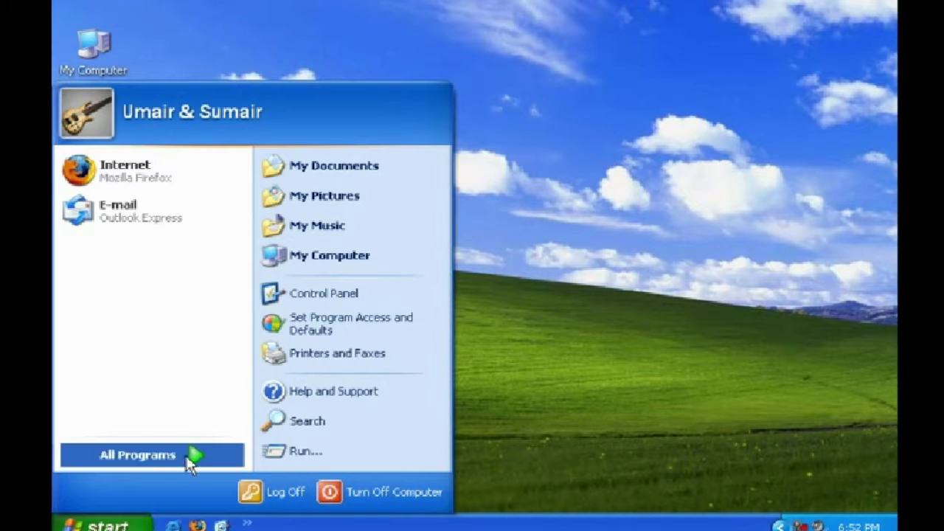
pyautogui.moveTo(190, 462)
pyautogui.moveTo(316, 102)
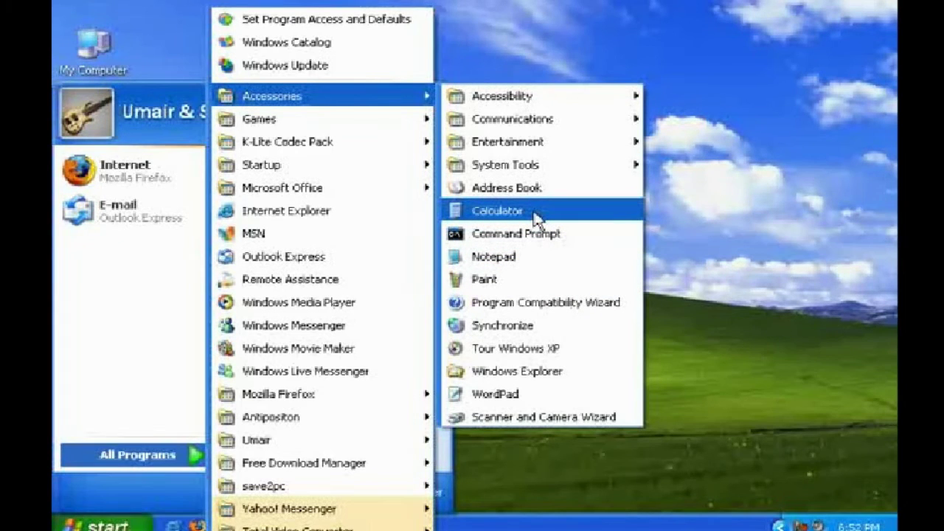
pyautogui.click(497, 211)
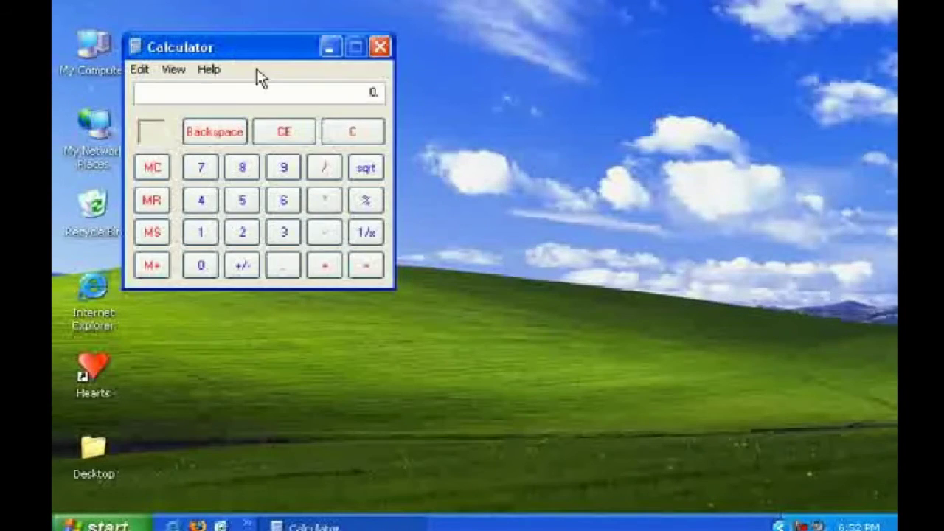
pyautogui.moveTo(255, 46); pyautogui.dragTo(454, 180)
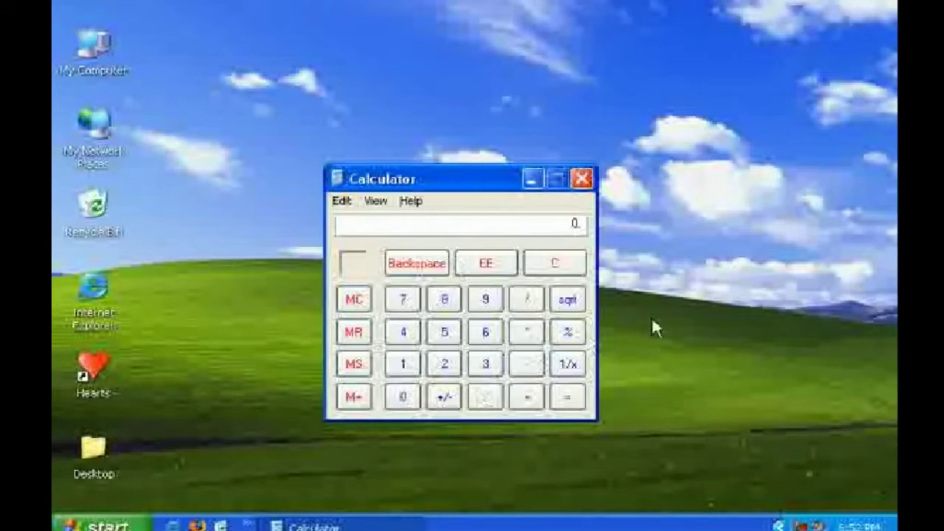
# - Add 25 and 25 in Calculator, then close it
pyautogui.click(528, 397)
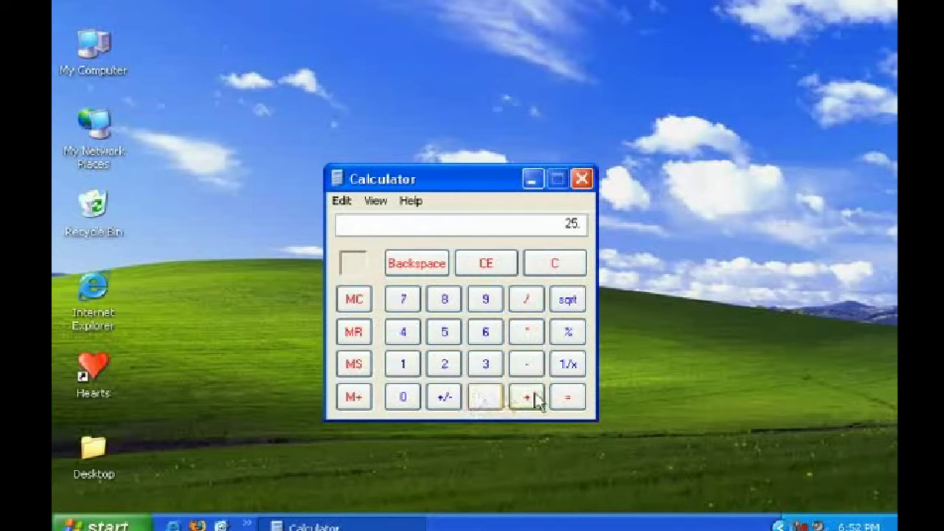
pyautogui.click(562, 405)
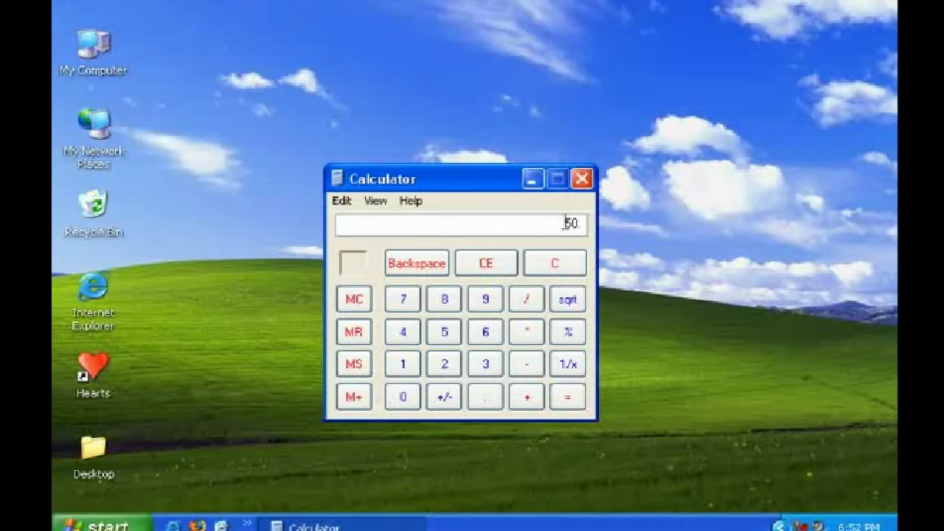
pyautogui.click(588, 181)
# - Open On-Screen Keyboard from the Accessibility accessories, dismiss its notice, and reposition the keyboard slightly on the desktop
pyautogui.click(104, 524)
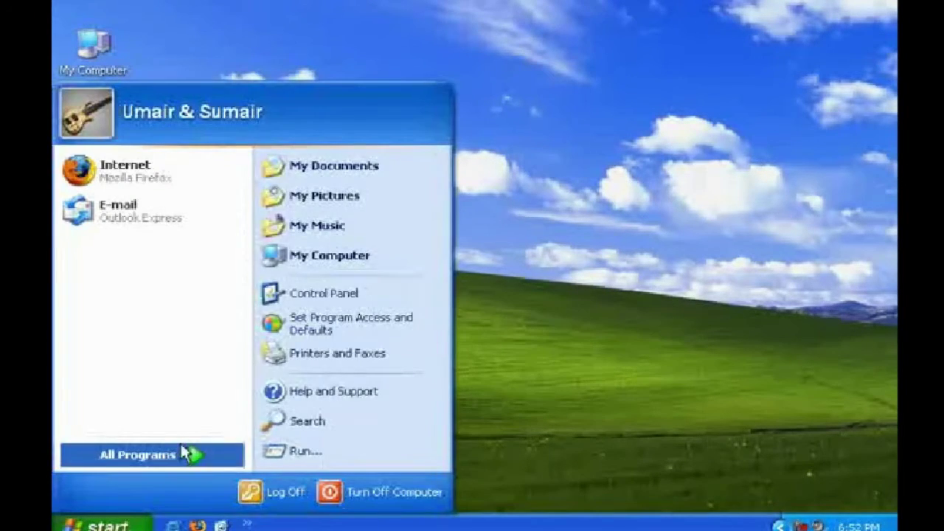
pyautogui.moveTo(354, 99)
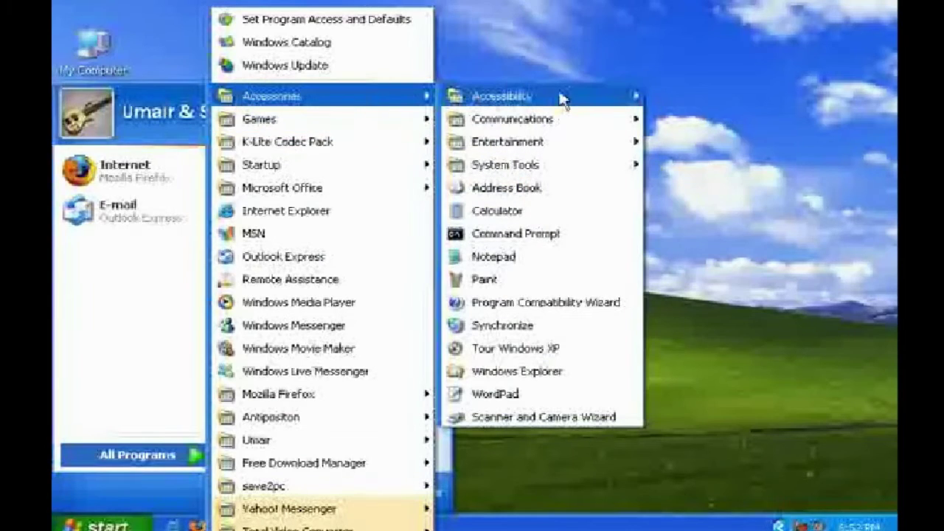
pyautogui.moveTo(562, 99)
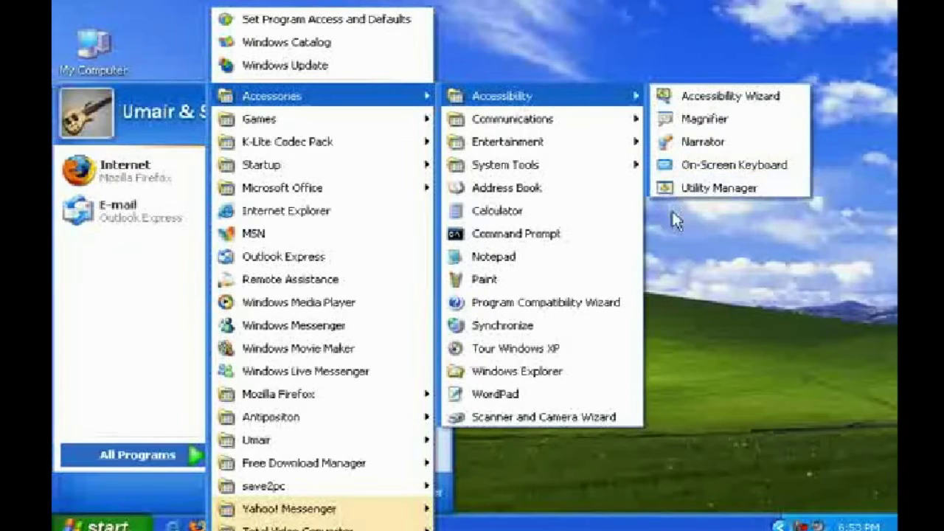
pyautogui.click(732, 165)
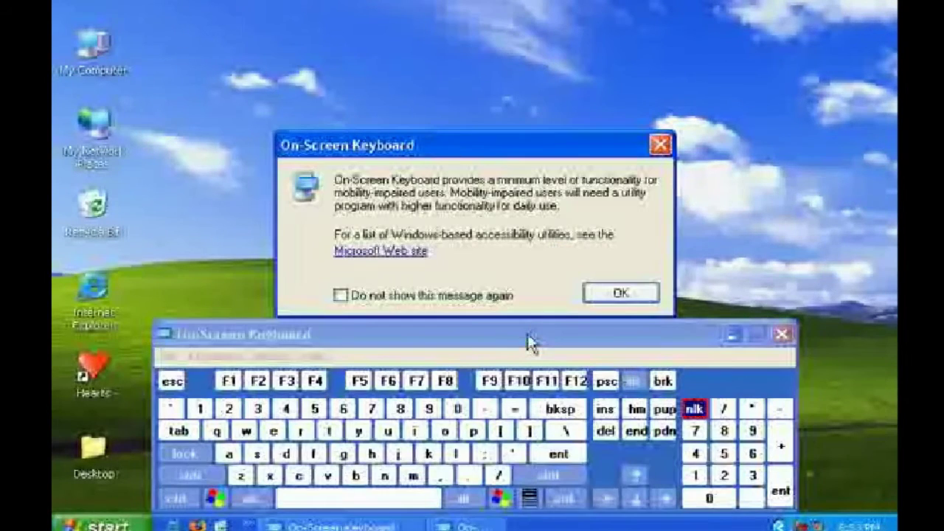
pyautogui.click(619, 295)
pyautogui.moveTo(604, 337); pyautogui.dragTo(637, 327)
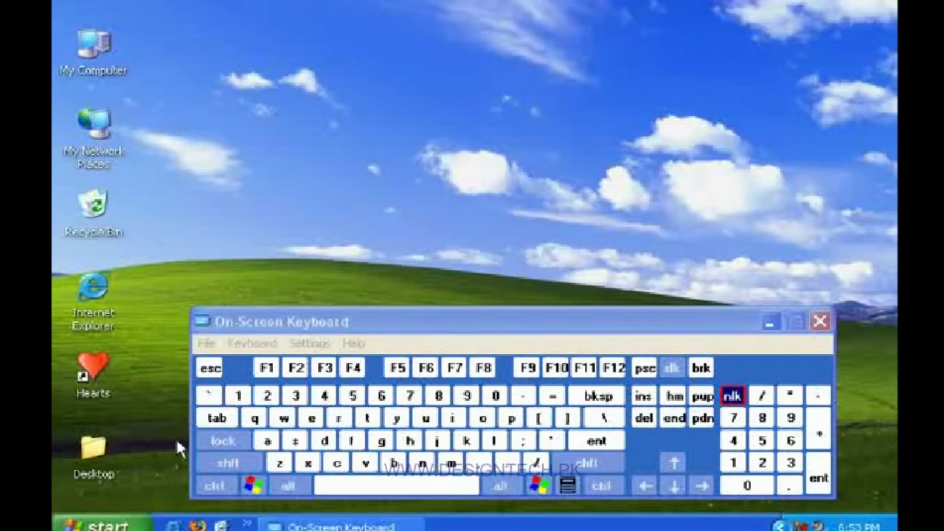
# - Open Notepad from the Accessories and shift its window so the text area stays visible above the on-screen keyboard
pyautogui.click(103, 524)
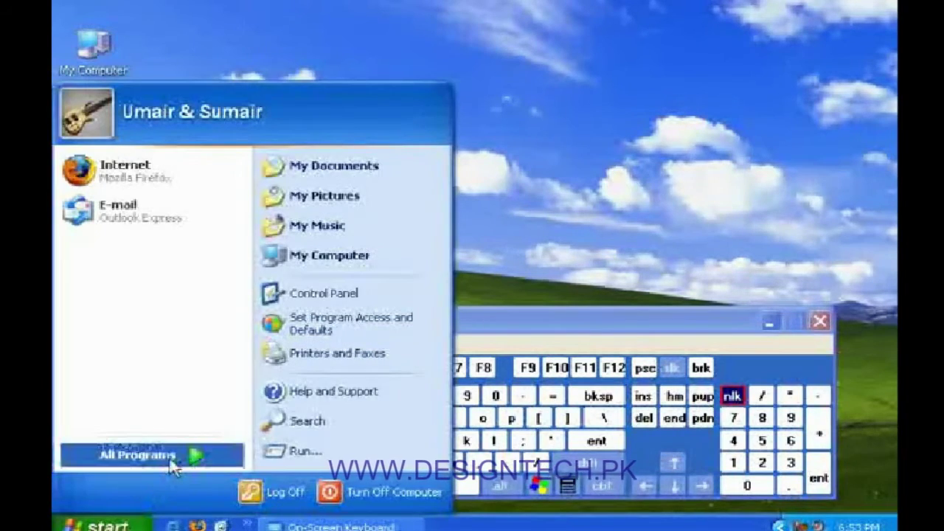
pyautogui.moveTo(302, 106)
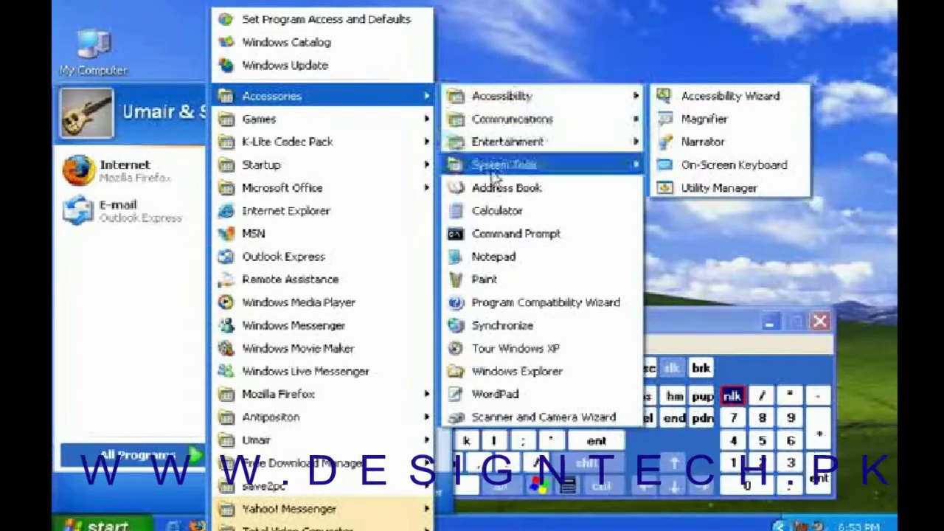
pyautogui.click(492, 257)
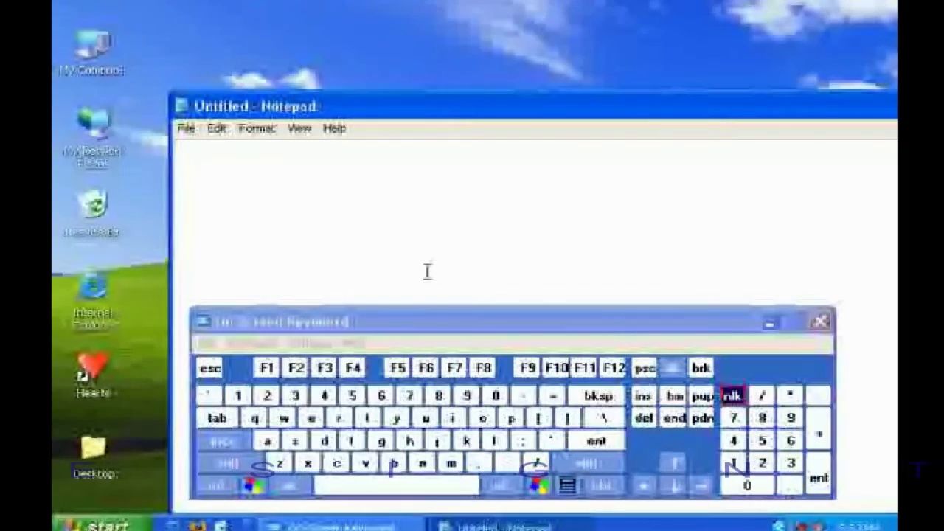
pyautogui.moveTo(432, 109); pyautogui.dragTo(378, 97)
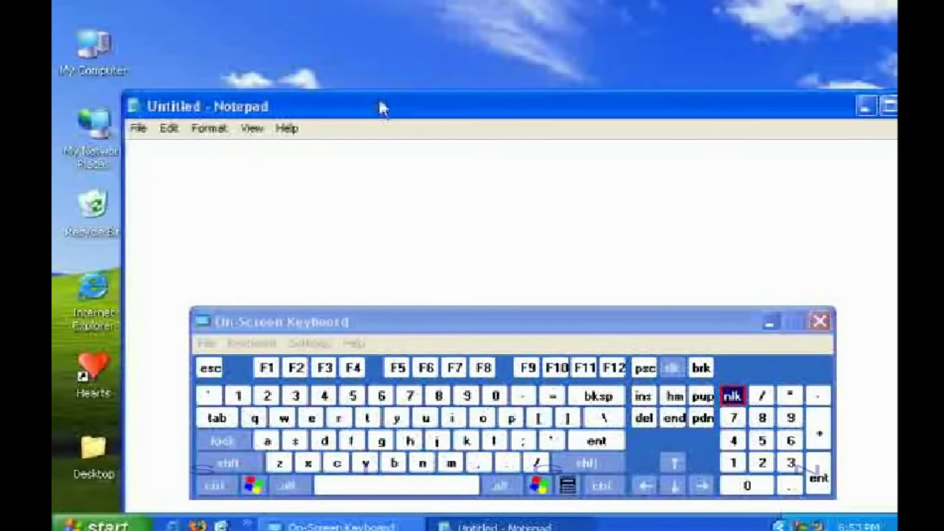
# - Enter a person's full name in the blank Notepad document using the on-screen keyboard, and erase it again
pyautogui.click(371, 317)
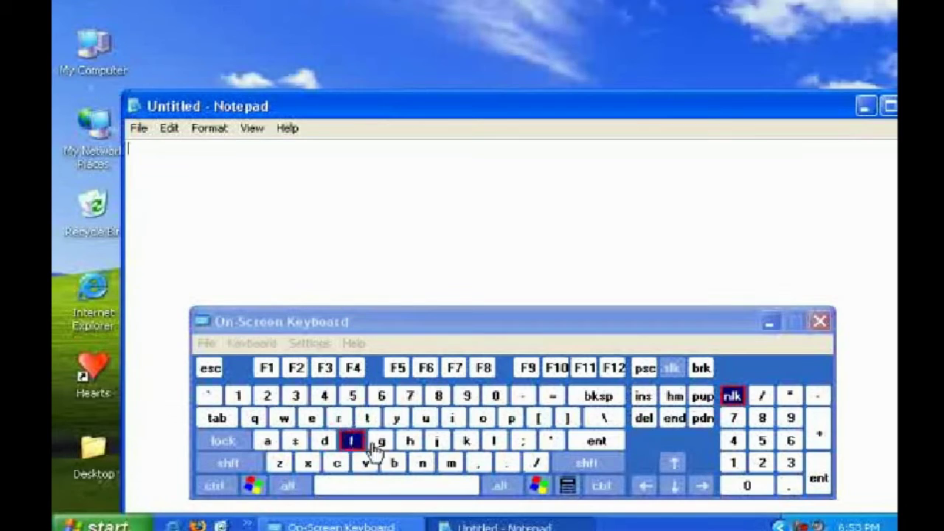
pyautogui.click(451, 463)
pyautogui.click(267, 440)
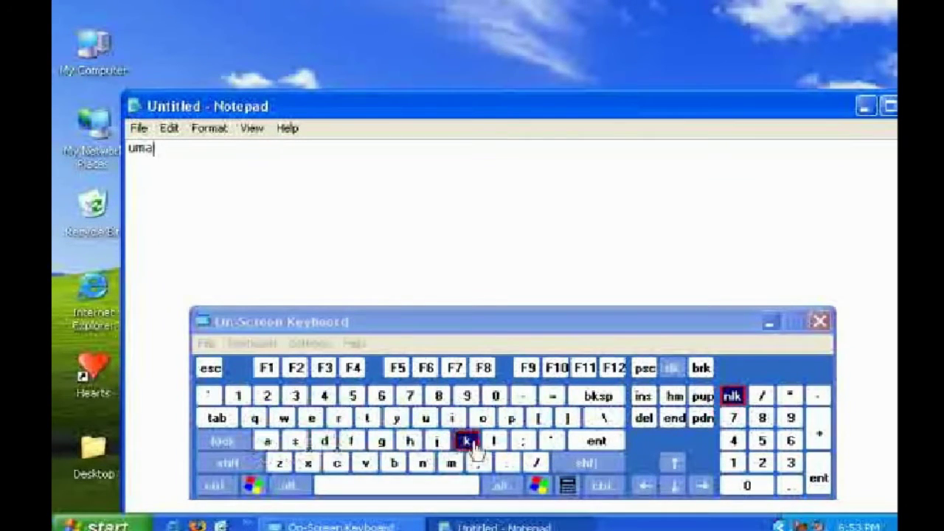
pyautogui.click(436, 440)
pyautogui.click(337, 421)
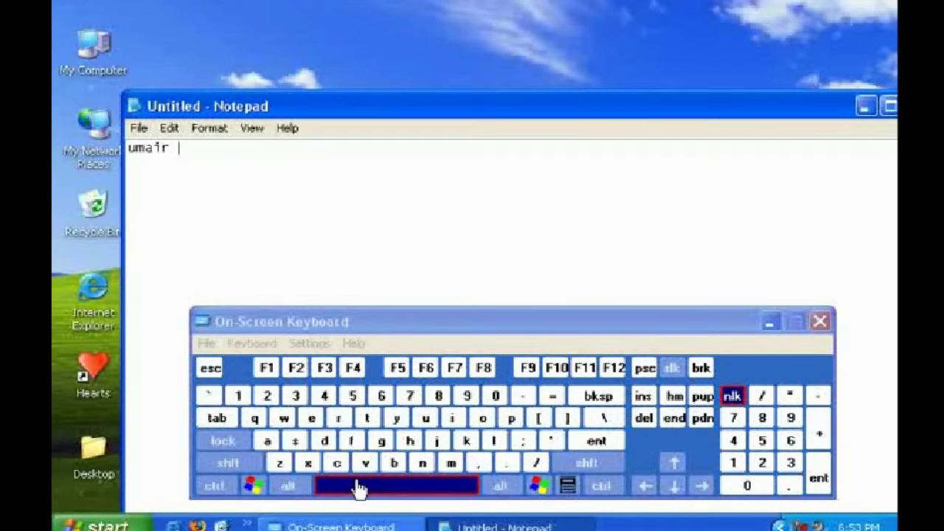
pyautogui.click(409, 440)
pyautogui.click(312, 418)
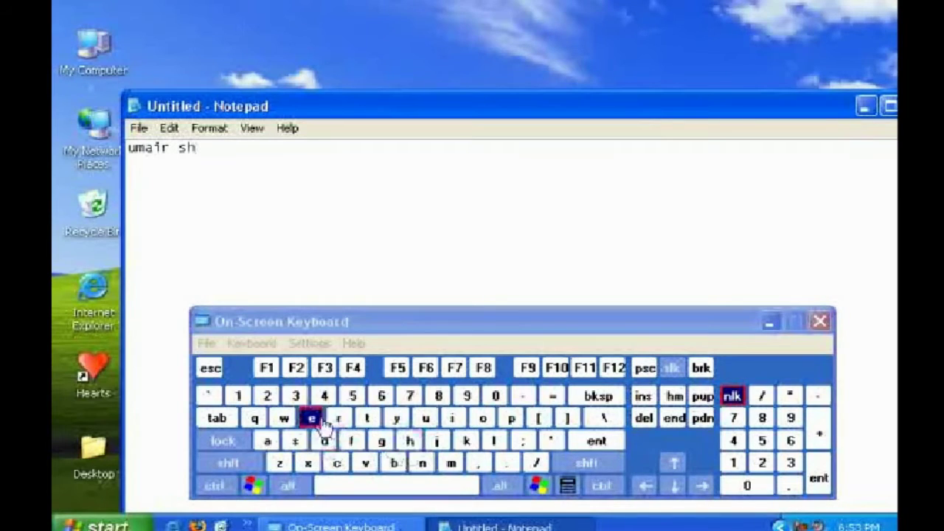
pyautogui.click(452, 418)
pyautogui.click(466, 440)
pyautogui.click(409, 440)
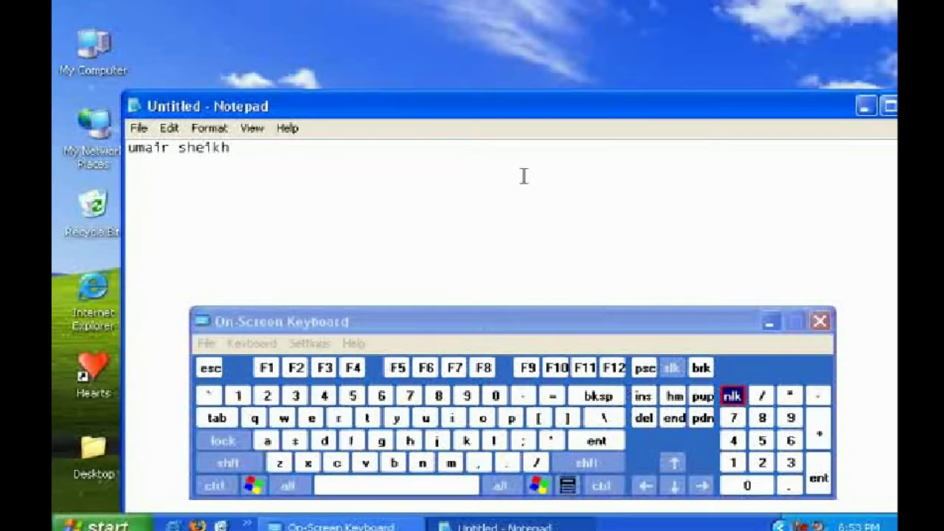
pyautogui.click(603, 402)
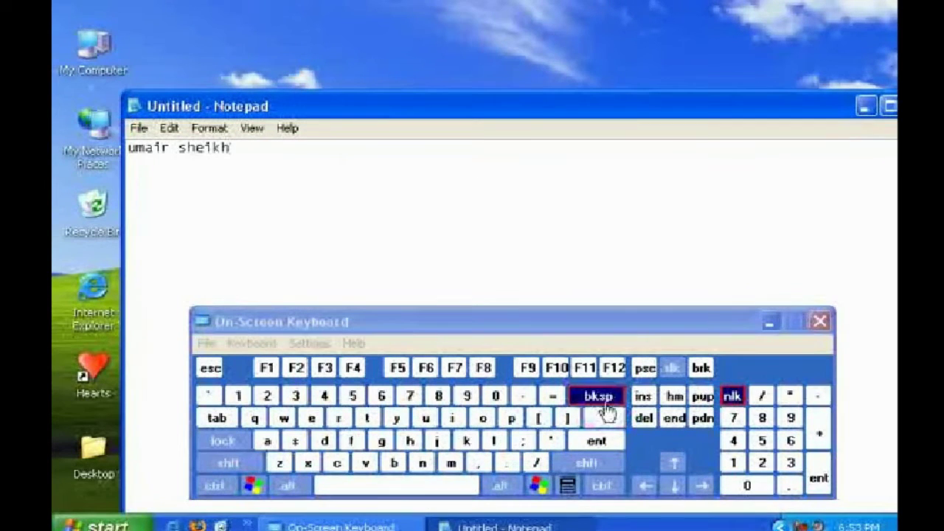
pyautogui.click(603, 402)
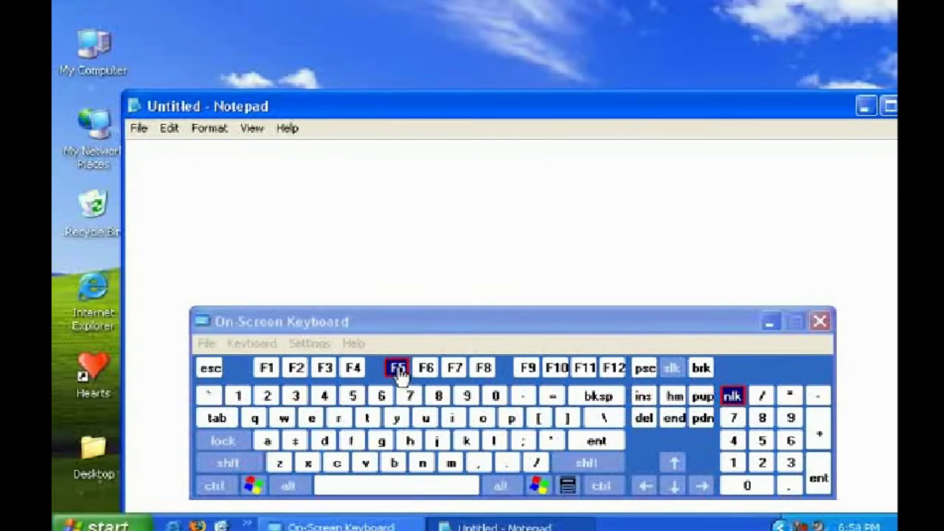
# - Close the On-Screen Keyboard and the empty Notepad document
pyautogui.click(818, 322)
pyautogui.doubleClick(809, 111)
pyautogui.click(770, 105)
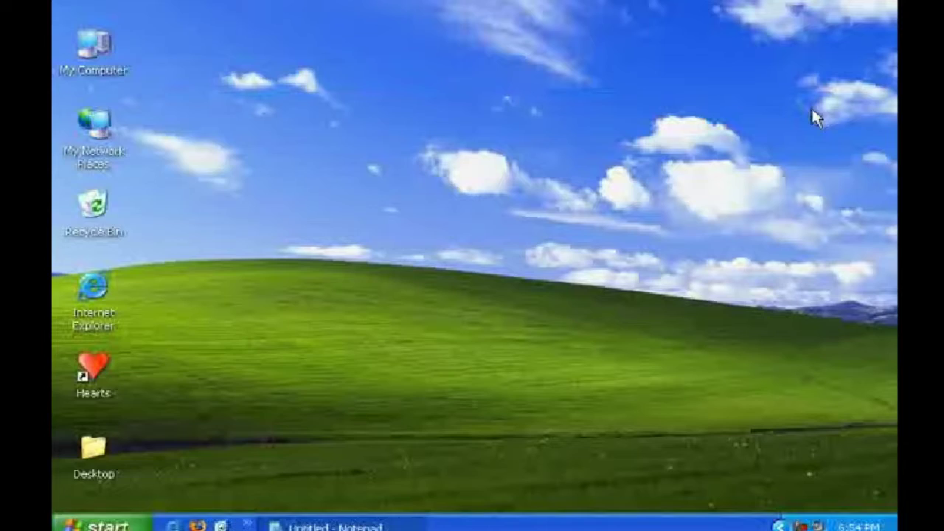
# - Open Paint from the Accessories
pyautogui.press('super')
pyautogui.click(181, 457)
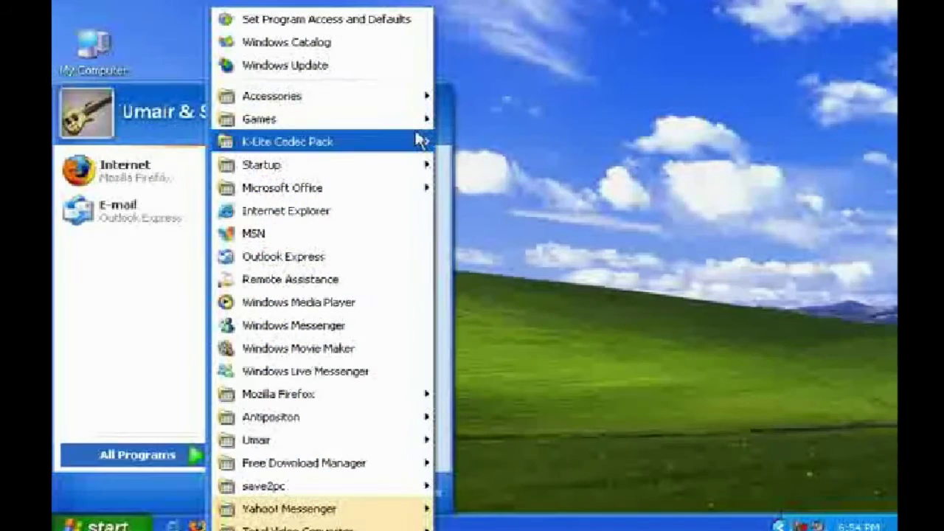
pyautogui.moveTo(420, 103)
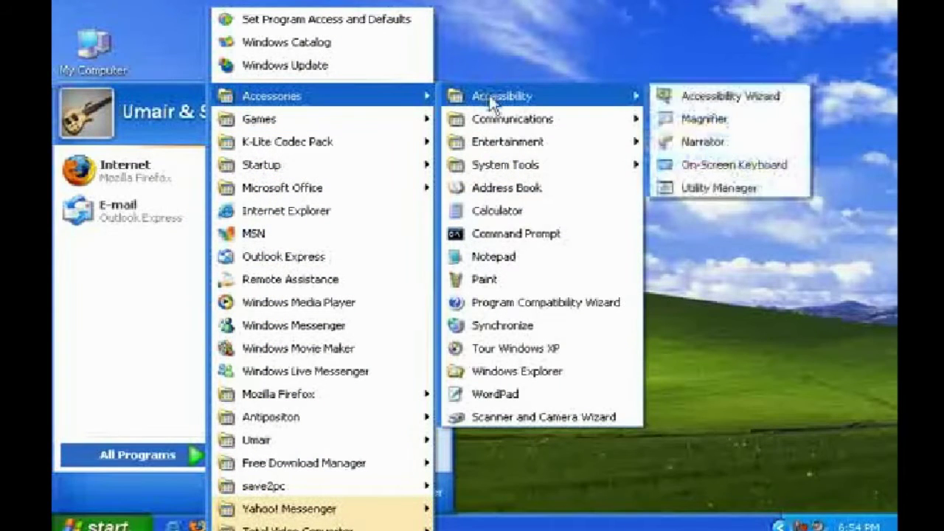
pyautogui.moveTo(494, 170)
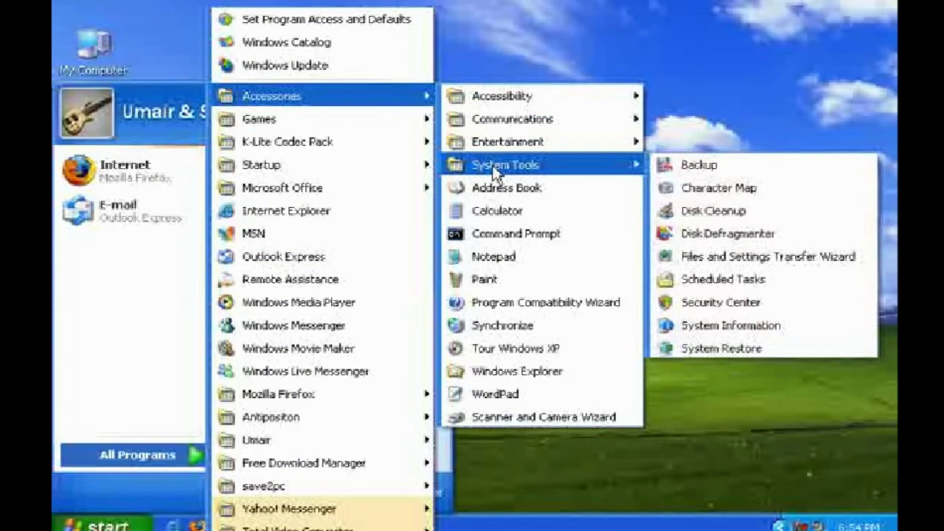
pyautogui.click(478, 280)
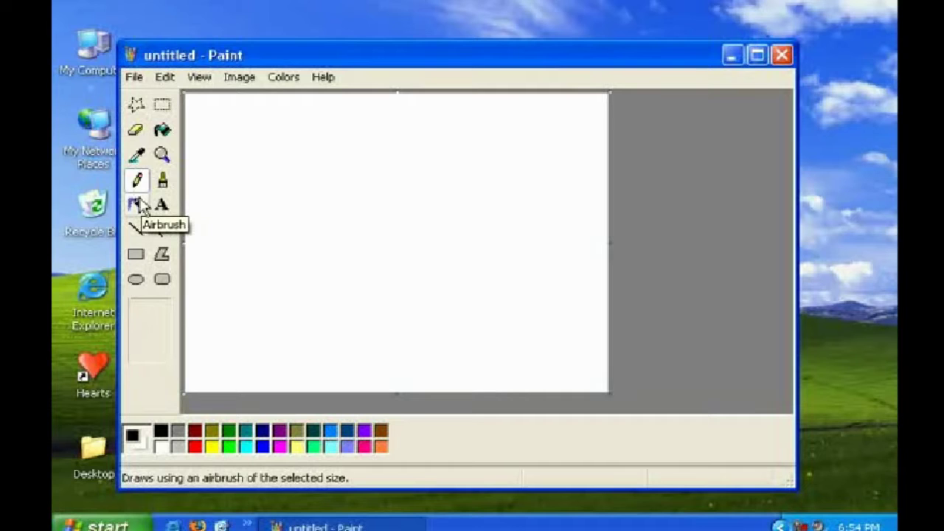
# - Open the Sunset picture from the Sample Pictures folder in Paint
pyautogui.click(133, 77)
pyautogui.click(155, 115)
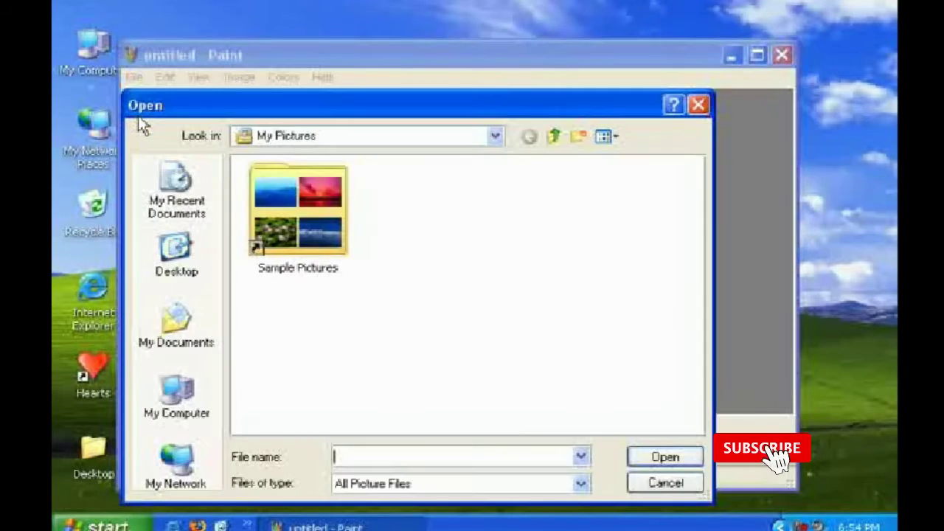
pyautogui.click(283, 233)
pyautogui.doubleClick(283, 233)
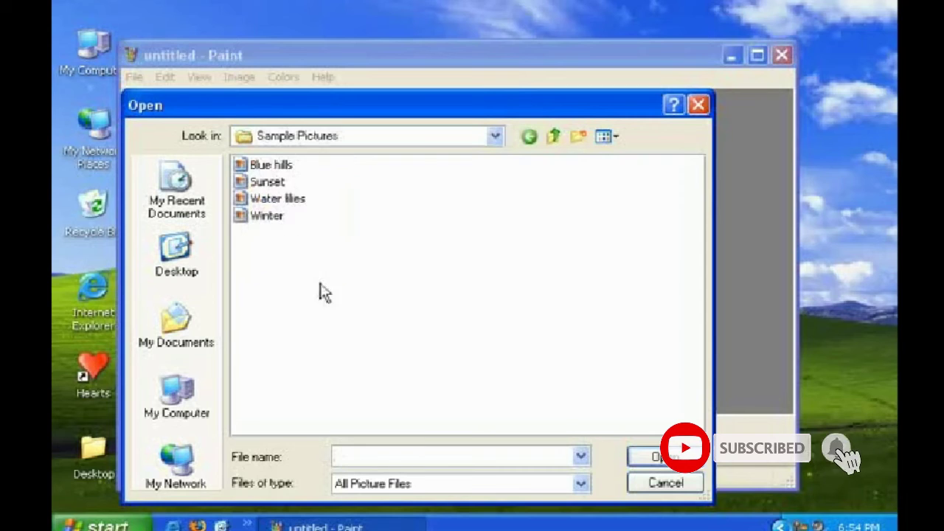
pyautogui.click(258, 185)
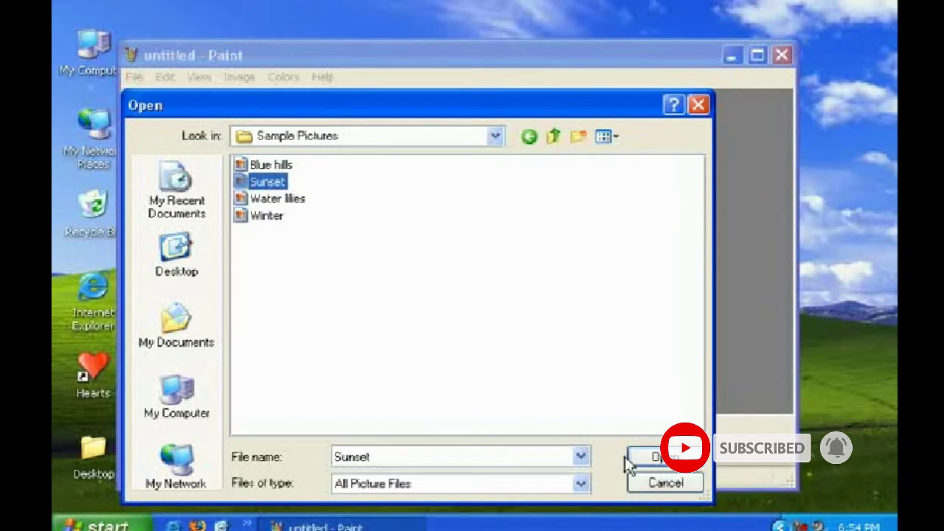
pyautogui.click(631, 460)
# - Create a text box about 406 × 71 pixels over the water using the Text tool with a transparent background
pyautogui.moveTo(786, 204)
pyautogui.mouseDown()
pyautogui.moveTo(787, 418)
pyautogui.moveTo(796, 199)
pyautogui.moveTo(780, 438)
pyautogui.moveTo(782, 227)
pyautogui.moveTo(784, 379)
pyautogui.mouseUp()
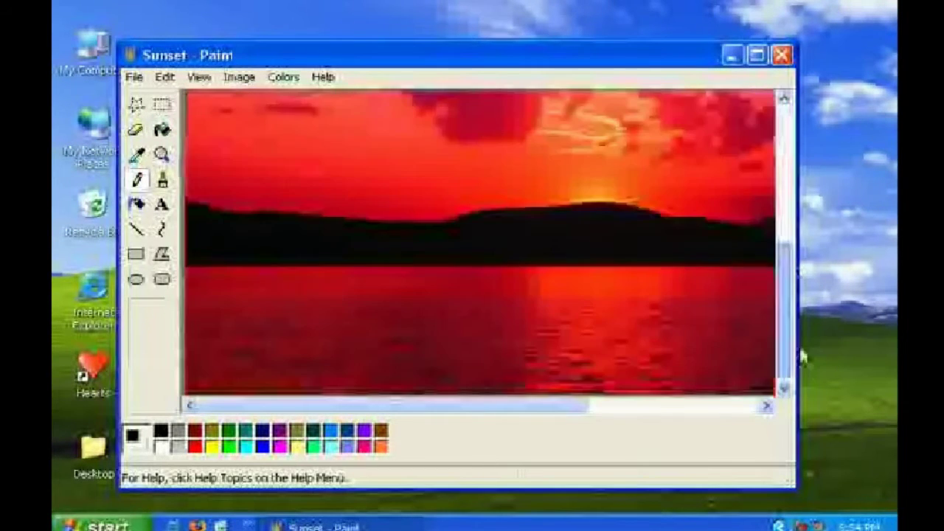
pyautogui.click(164, 207)
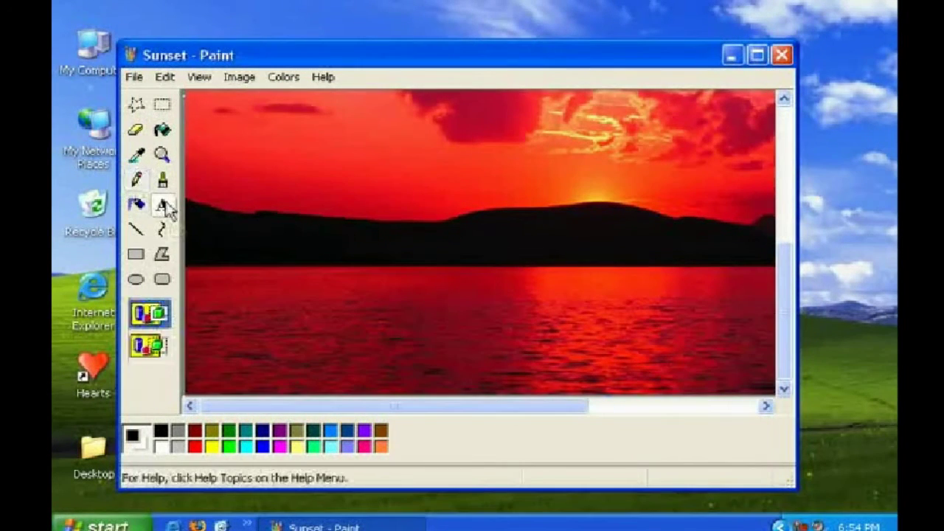
pyautogui.click(151, 346)
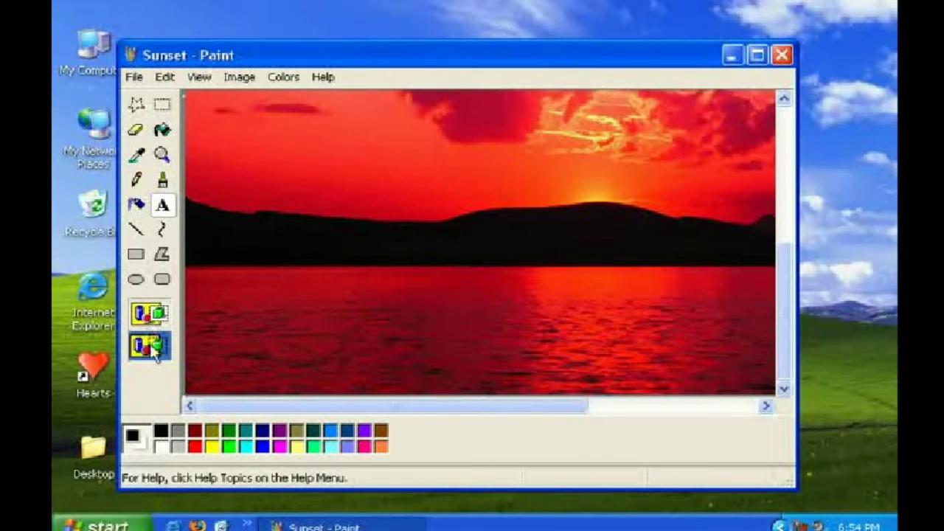
pyautogui.moveTo(213, 303); pyautogui.dragTo(642, 375)
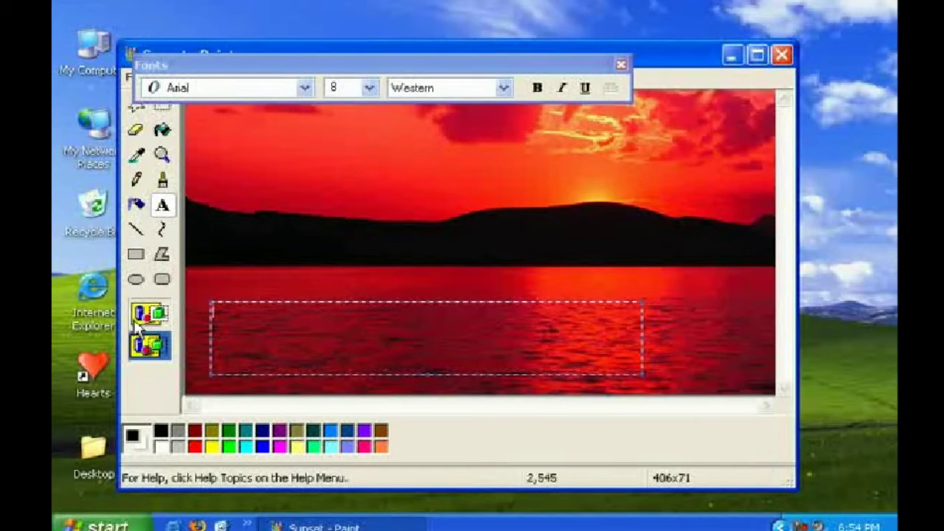
# - Set the text font to Courier at size 15 and enter "abc" in the text box
pyautogui.click(344, 88)
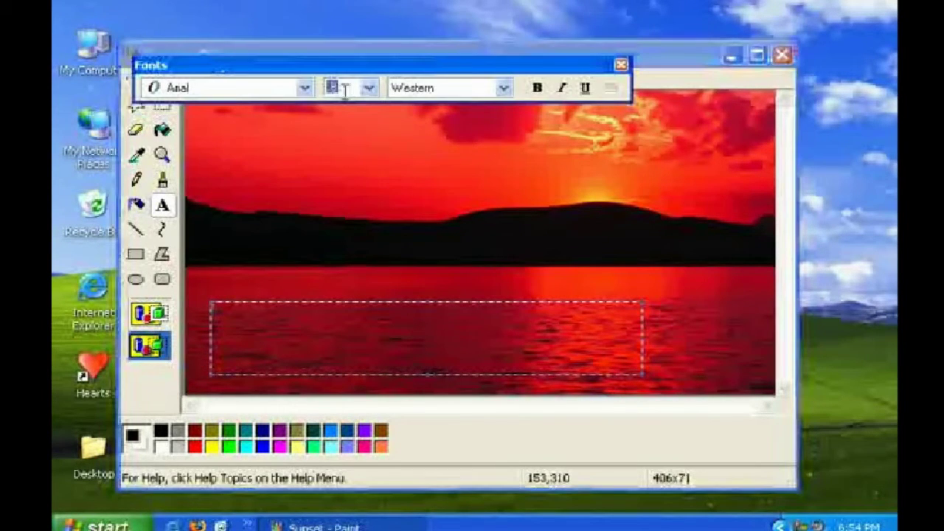
pyautogui.click(304, 87)
pyautogui.moveTo(308, 94); pyautogui.dragTo(306, 331)
pyautogui.moveTo(308, 273); pyautogui.dragTo(307, 140)
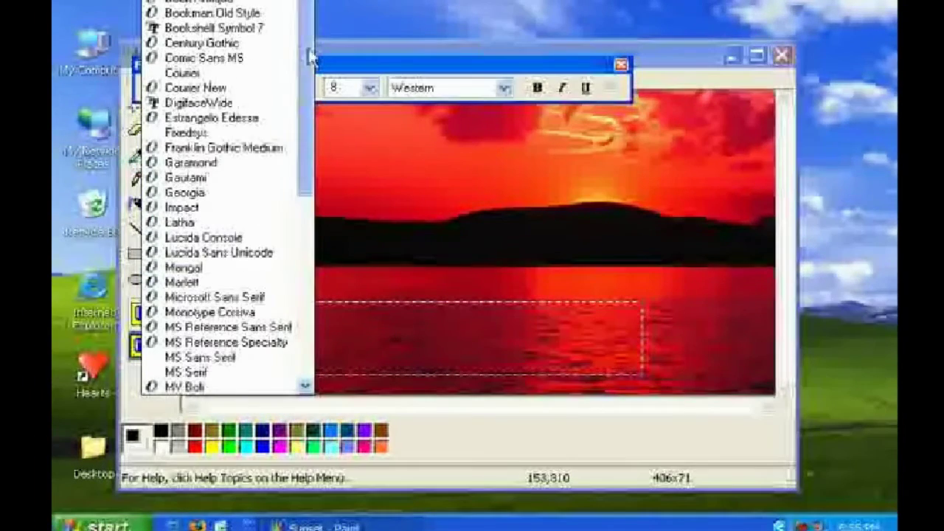
pyautogui.click(187, 77)
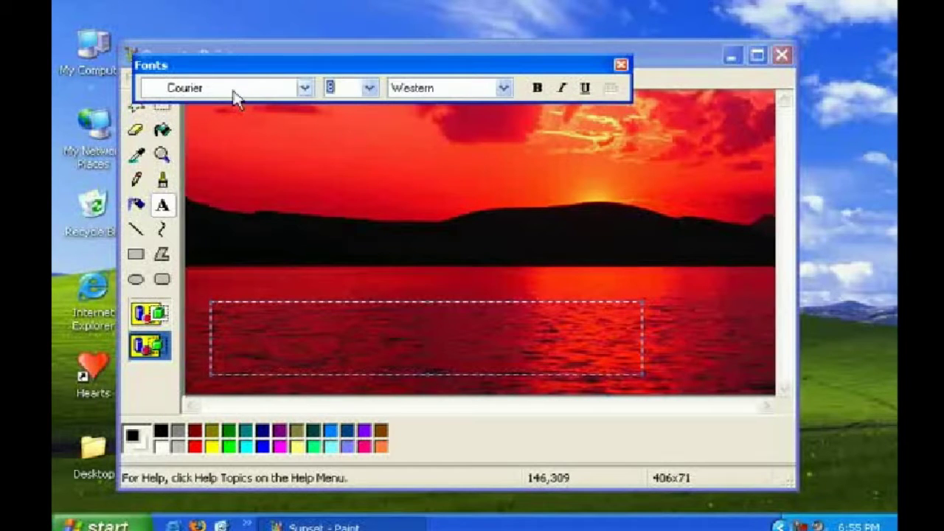
pyautogui.click(356, 340)
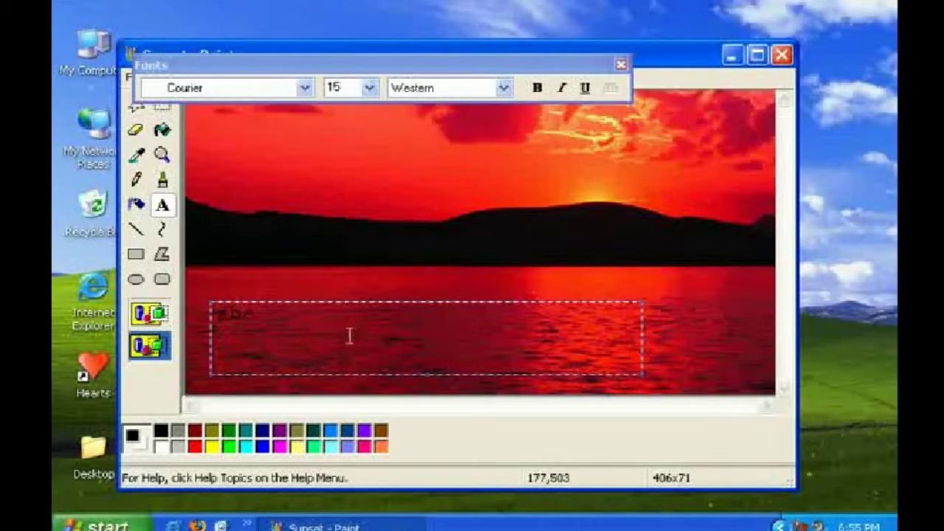
# - Change the colour of the text "abc" to white
pyautogui.moveTo(330, 314); pyautogui.dragTo(177, 313)
pyautogui.click(255, 312)
pyautogui.moveTo(255, 311)
pyautogui.mouseDown()
pyautogui.moveTo(218, 339)
pyautogui.moveTo(234, 337)
pyautogui.moveTo(234, 325)
pyautogui.mouseUp()
pyautogui.click(255, 313)
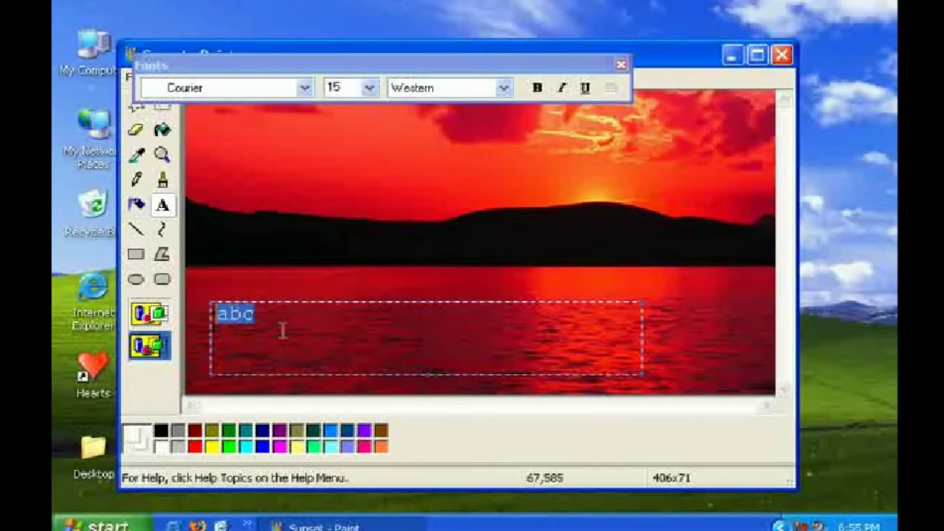
pyautogui.click(370, 89)
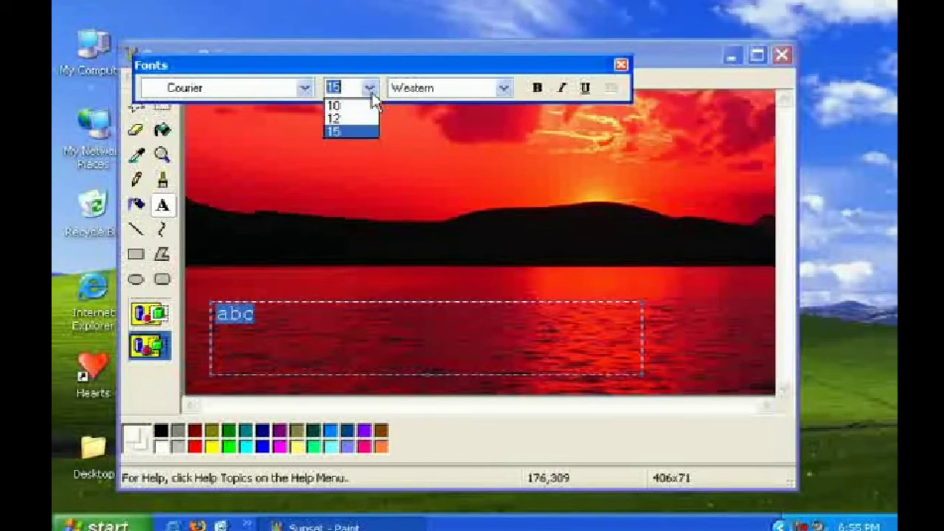
pyautogui.click(371, 94)
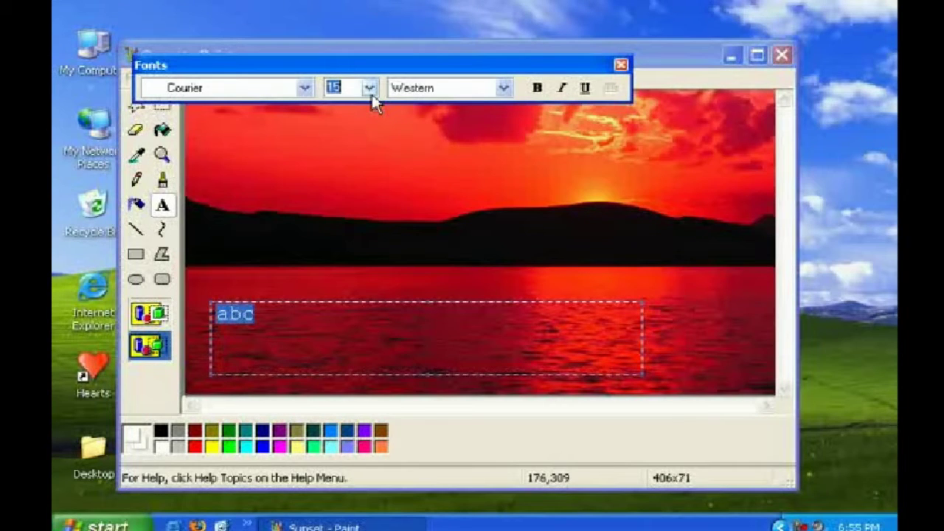
# - Make the text "abc" bold, italic and underlined
pyautogui.click(545, 97)
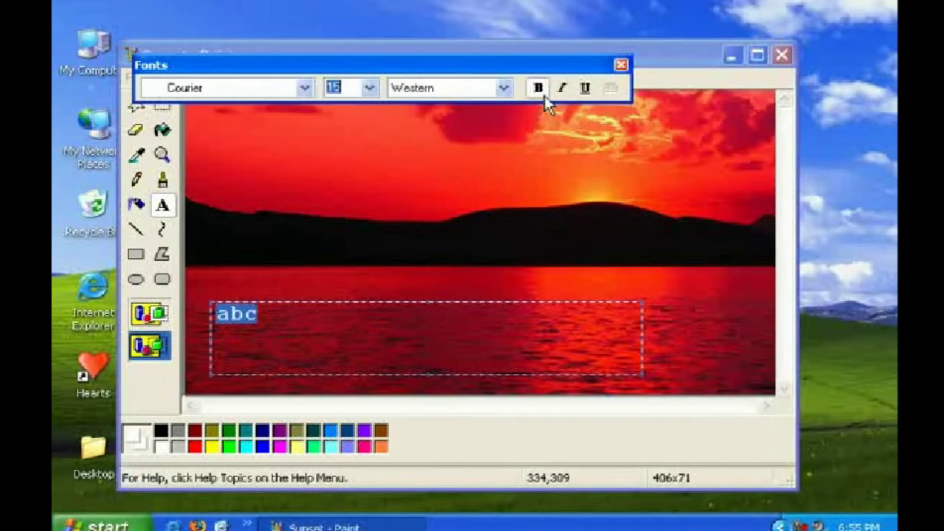
pyautogui.click(423, 331)
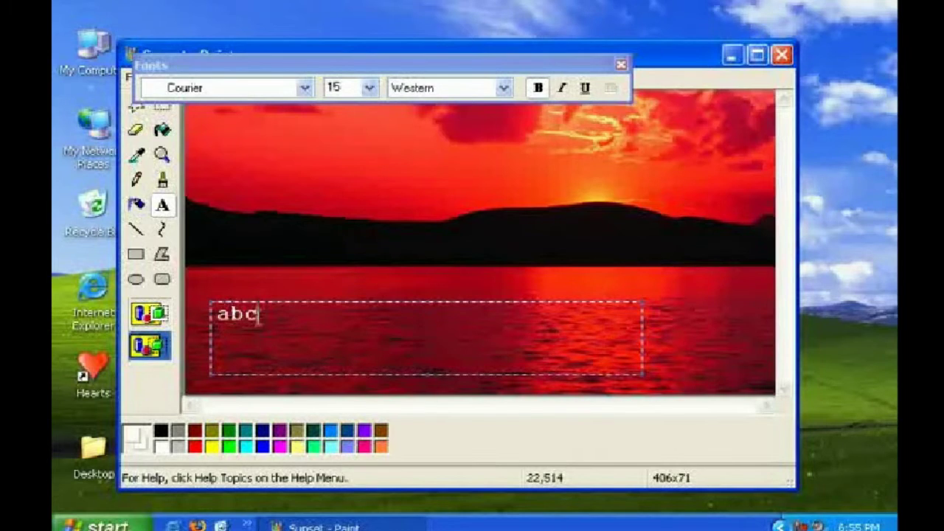
pyautogui.moveTo(253, 314); pyautogui.dragTo(209, 316)
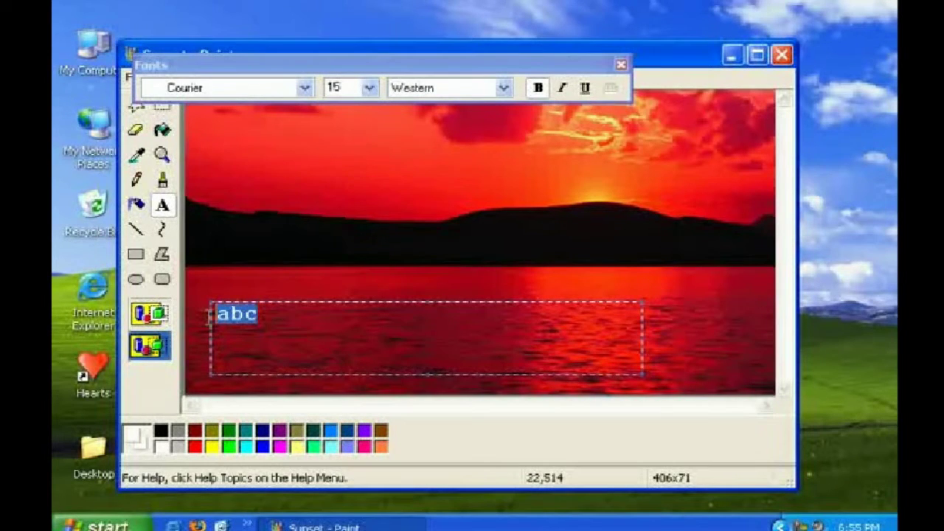
pyautogui.click(564, 88)
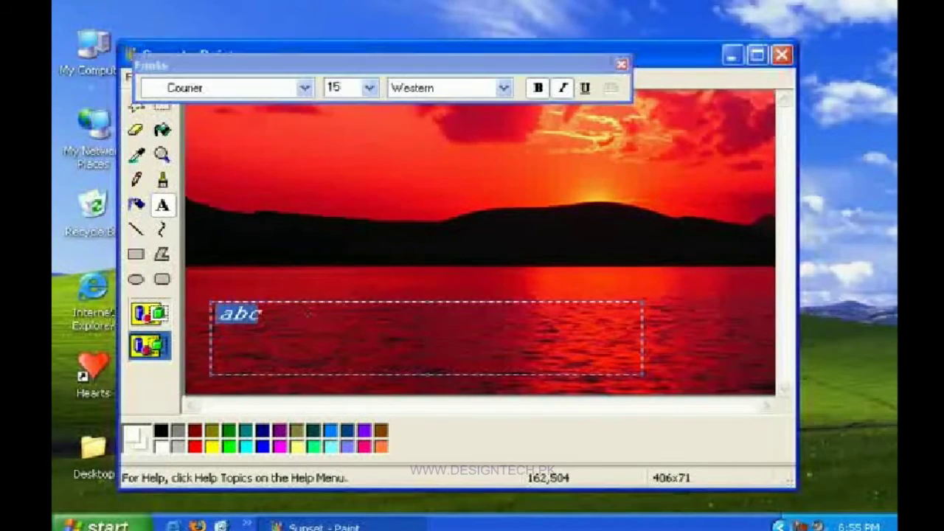
pyautogui.click(584, 89)
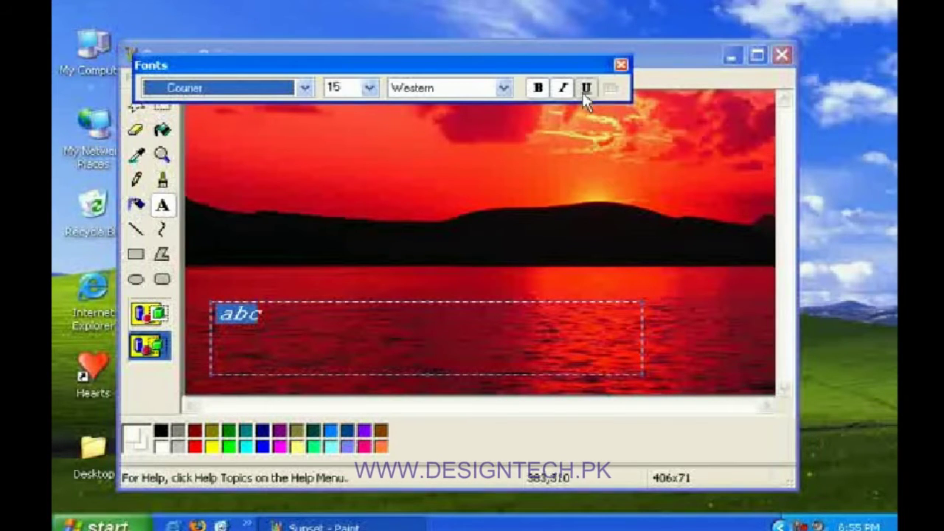
pyautogui.click(368, 322)
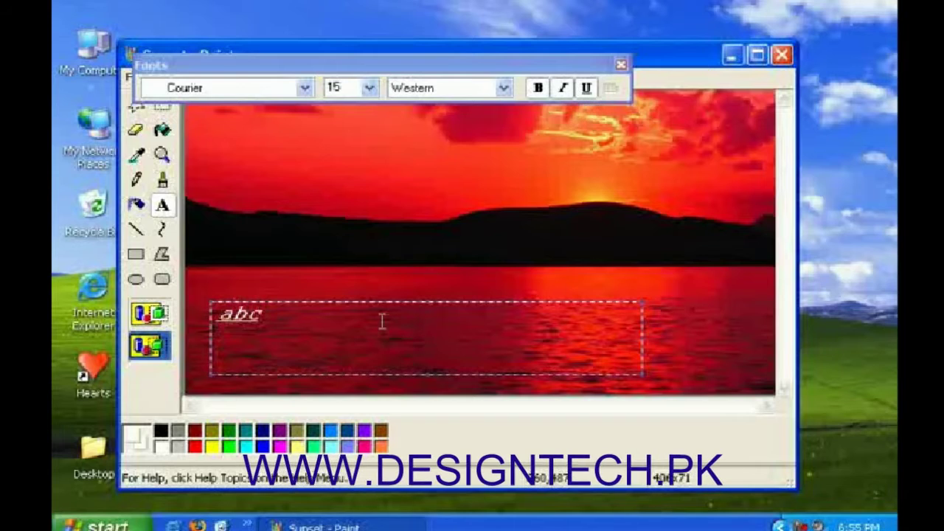
# - Remove the italic style from "abc" and move the Fonts toolbar slightly aside
pyautogui.moveTo(381, 320); pyautogui.dragTo(180, 313)
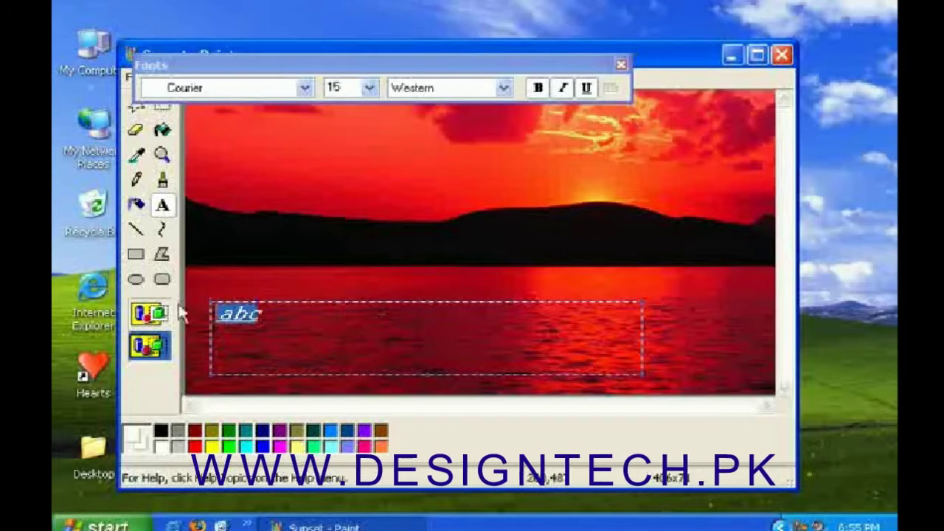
pyautogui.click(564, 87)
pyautogui.click(388, 359)
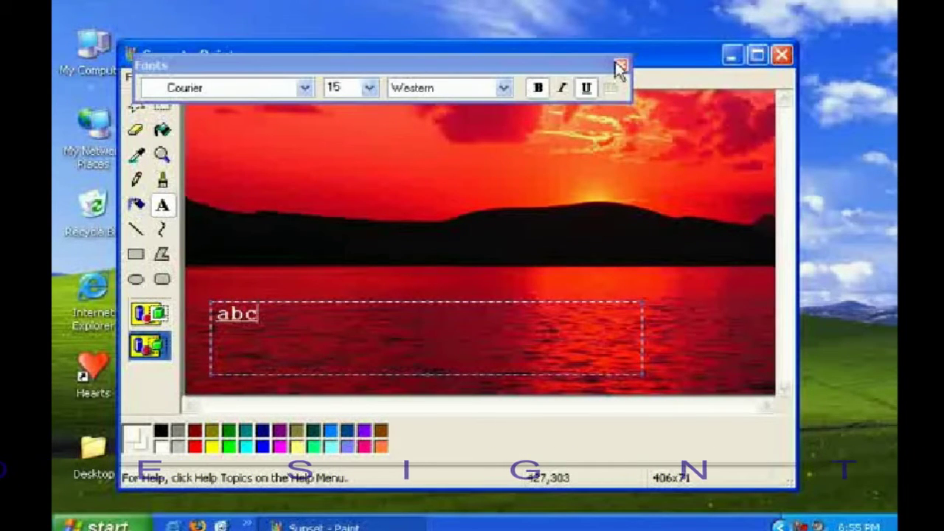
pyautogui.moveTo(432, 87); pyautogui.dragTo(467, 80)
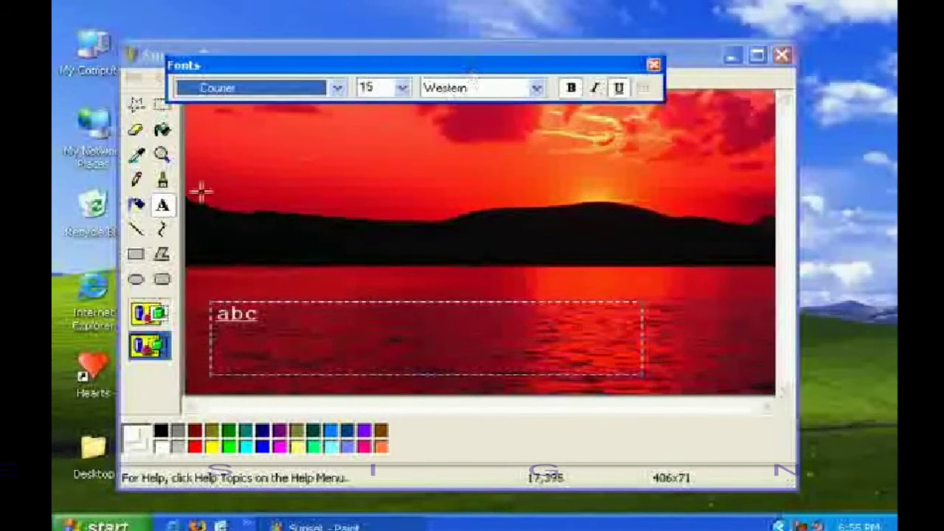
# - Switch the "abc" text box to an opaque background and back to transparent, and place the text on the picture
pyautogui.click(149, 313)
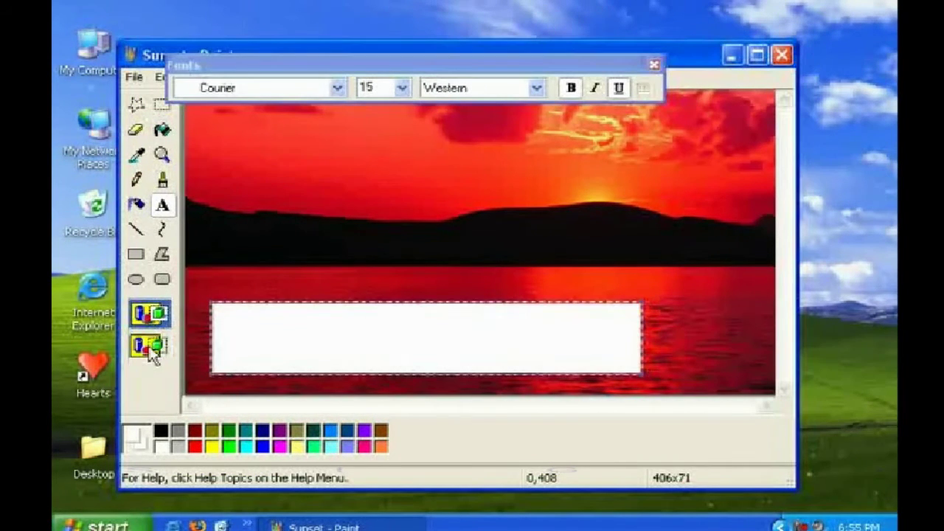
pyautogui.click(149, 345)
pyautogui.click(232, 248)
# - Add the black text "jkjhj" in an opaque white text box about 217 × 73 pixels over the hills above "abc"
pyautogui.moveTo(222, 197); pyautogui.dragTo(451, 269)
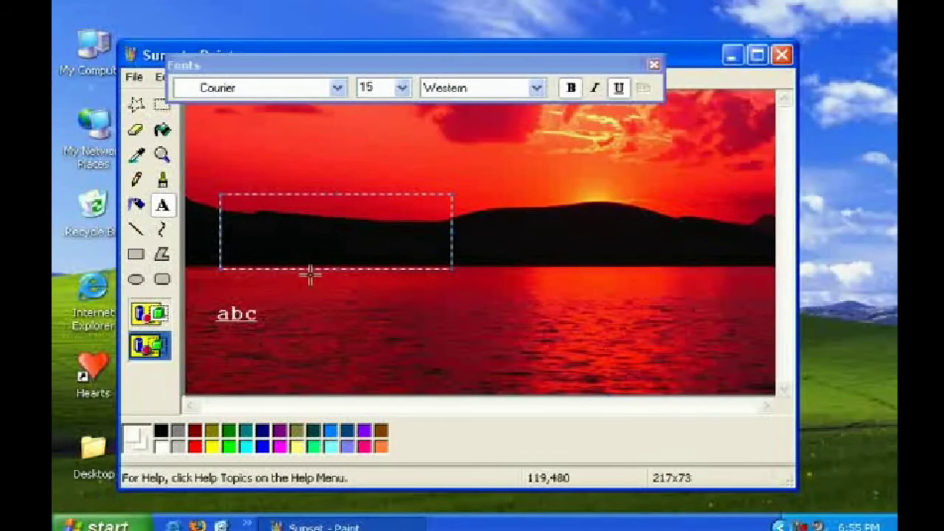
pyautogui.click(150, 315)
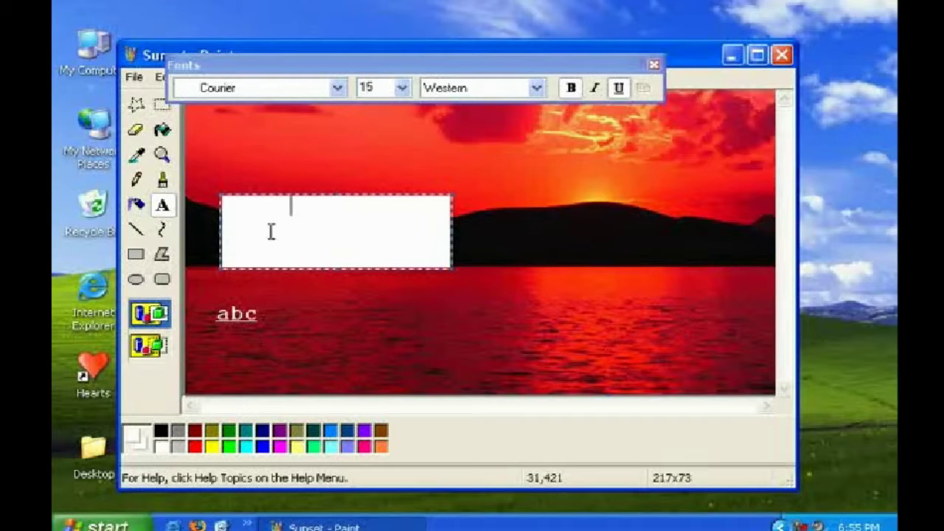
pyautogui.write('jkjhj')
pyautogui.moveTo(334, 209); pyautogui.dragTo(135, 206)
pyautogui.click(162, 433)
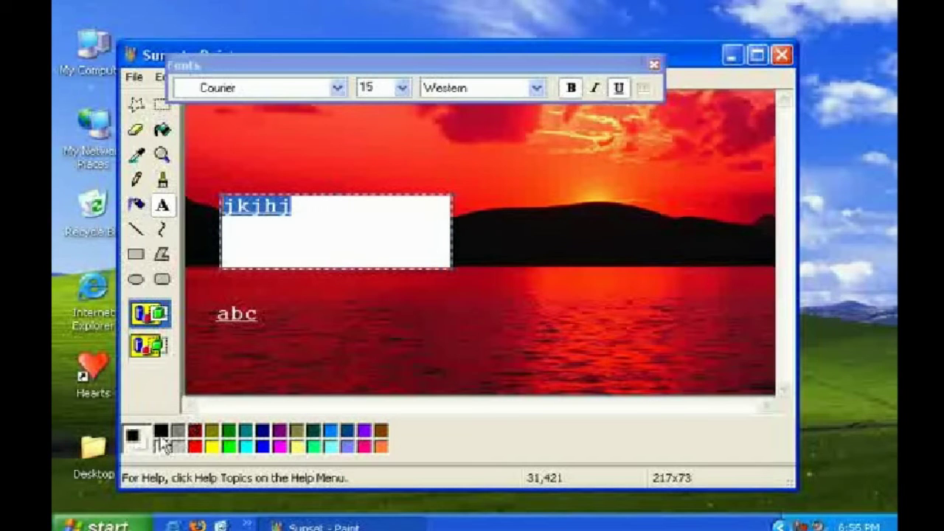
pyautogui.click(464, 332)
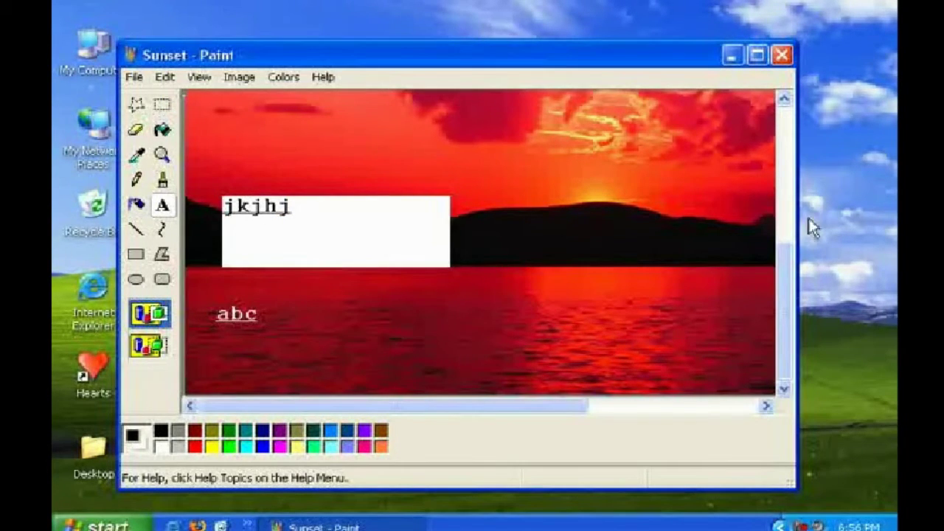
# - Draw a large pink ellipse outline around the sun and water, and two overlapping black ellipse outlines across the white text box
pyautogui.moveTo(783, 256); pyautogui.dragTo(762, 407)
pyautogui.click(280, 446)
pyautogui.click(313, 435)
pyautogui.click(364, 446)
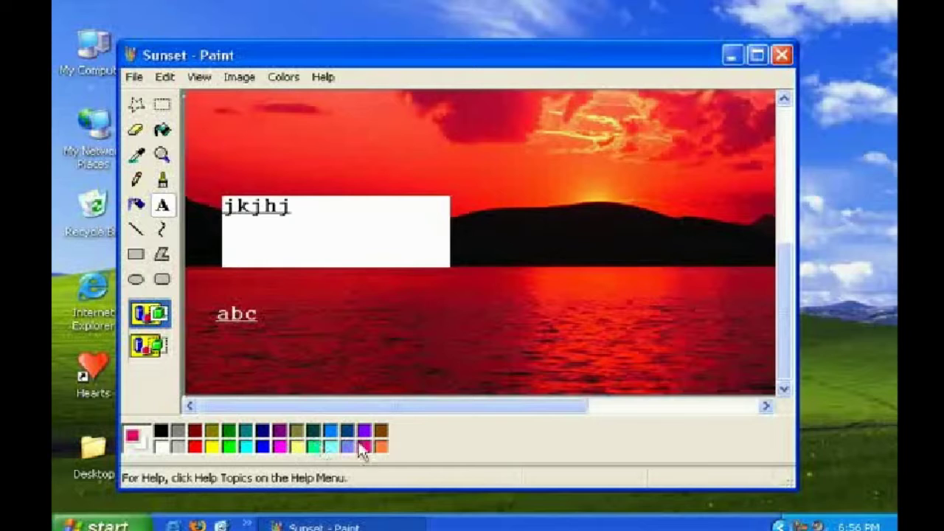
pyautogui.click(137, 278)
pyautogui.moveTo(440, 143); pyautogui.dragTo(678, 408)
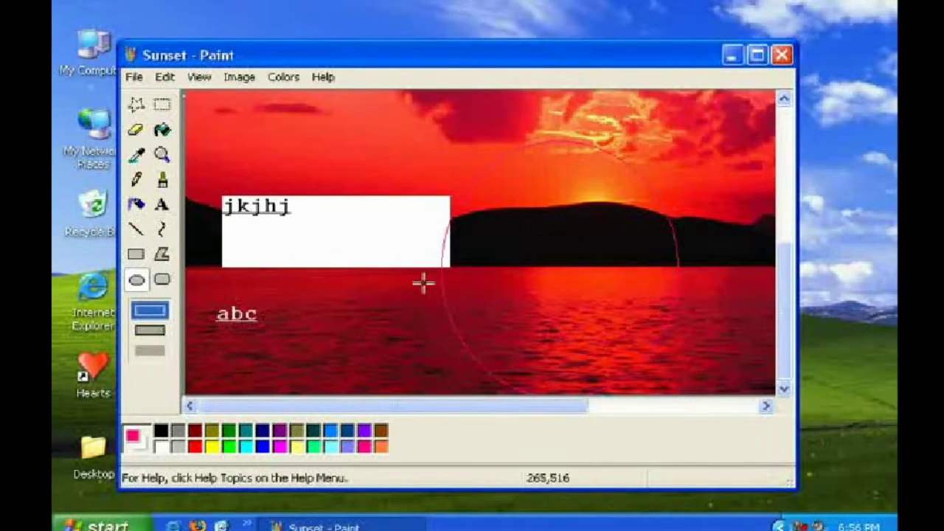
pyautogui.moveTo(273, 115); pyautogui.dragTo(489, 386)
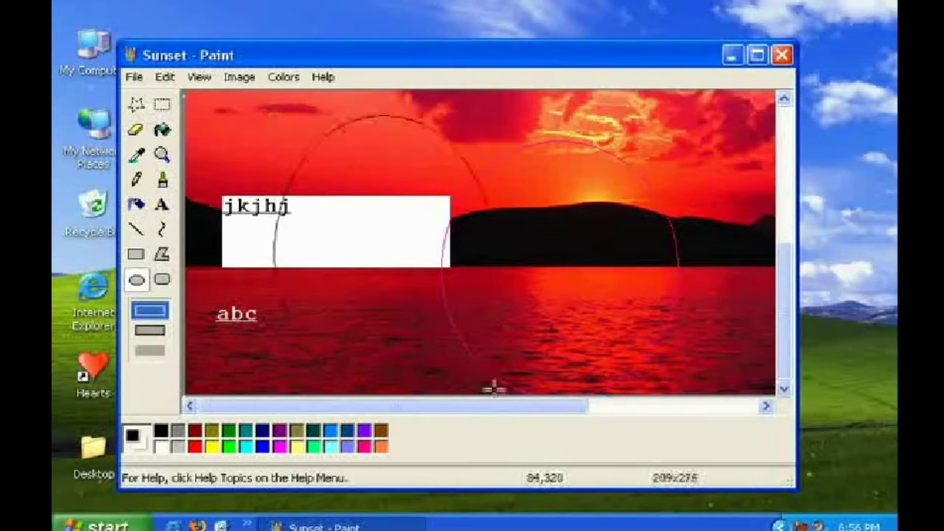
pyautogui.moveTo(346, 212); pyautogui.dragTo(537, 359)
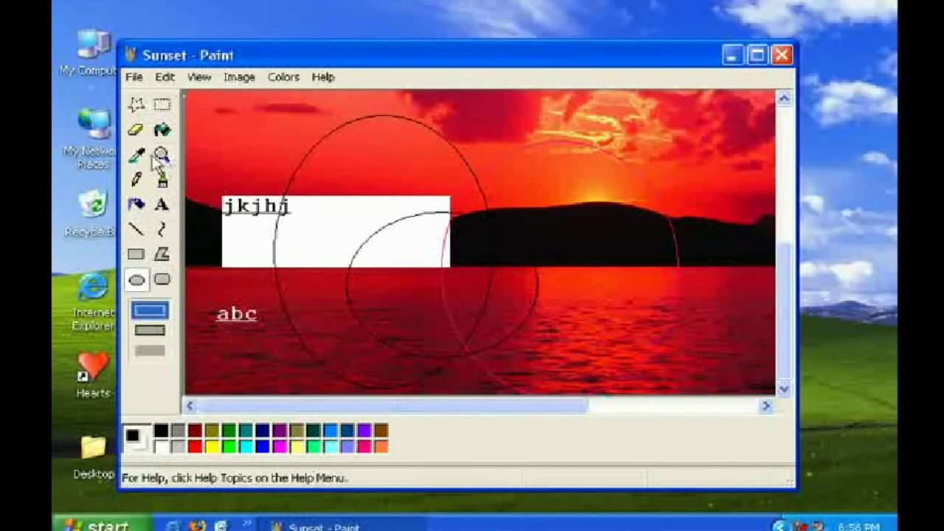
# - Scribble a thin black line in the white box with the Pencil and paint a thick black looping outline across the sky with the Brush
pyautogui.click(136, 180)
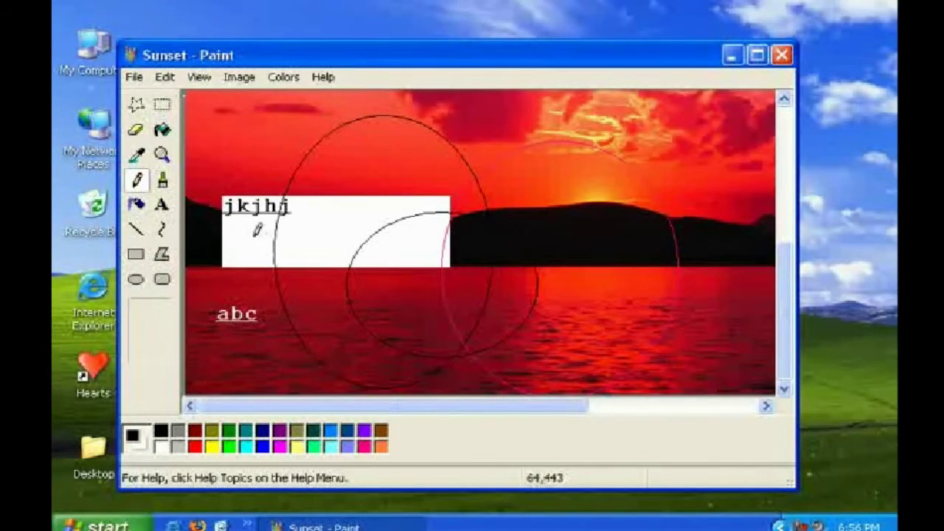
pyautogui.moveTo(254, 236); pyautogui.dragTo(363, 237)
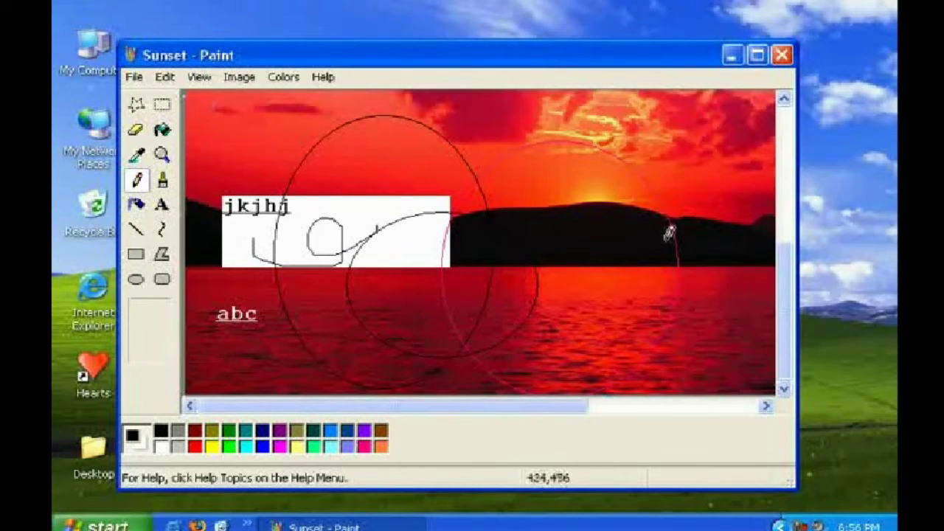
pyautogui.scroll(10, 791, 267)
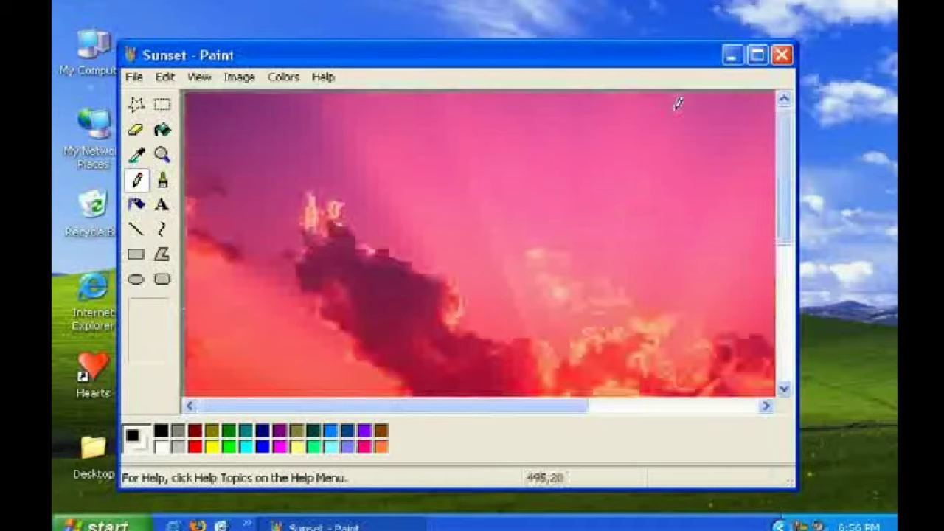
pyautogui.click(162, 179)
pyautogui.moveTo(783, 215); pyautogui.dragTo(789, 311)
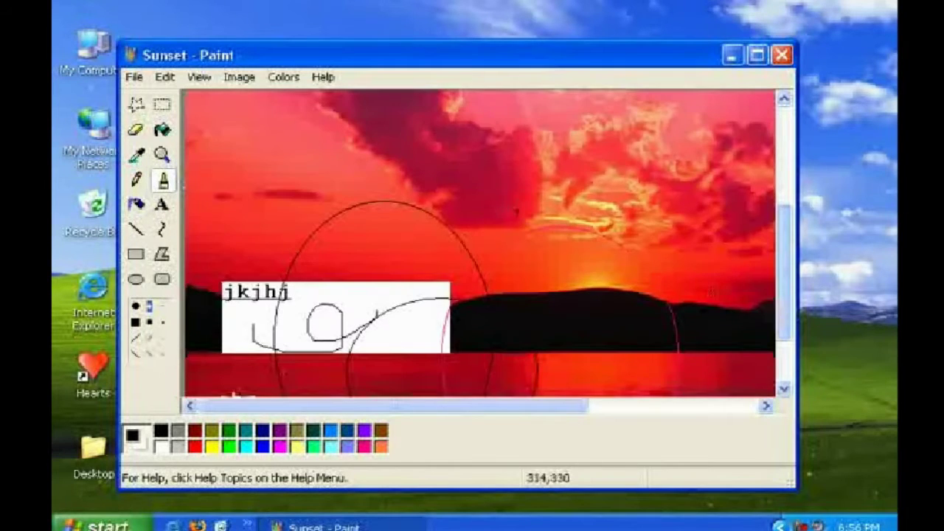
pyautogui.moveTo(409, 206)
pyautogui.mouseDown()
pyautogui.moveTo(532, 183)
pyautogui.moveTo(510, 234)
pyautogui.moveTo(601, 295)
pyautogui.mouseUp()
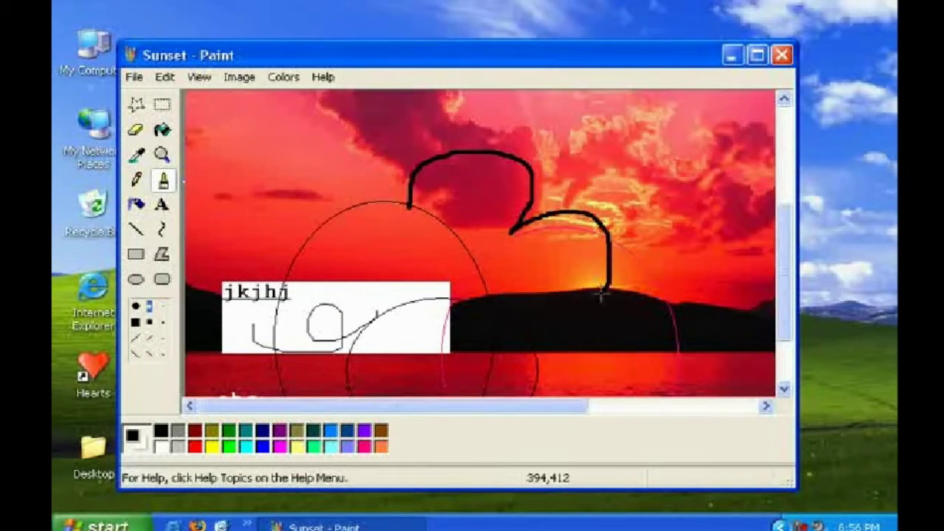
pyautogui.moveTo(505, 302)
pyautogui.mouseDown()
pyautogui.moveTo(362, 260)
pyautogui.moveTo(372, 181)
pyautogui.mouseUp()
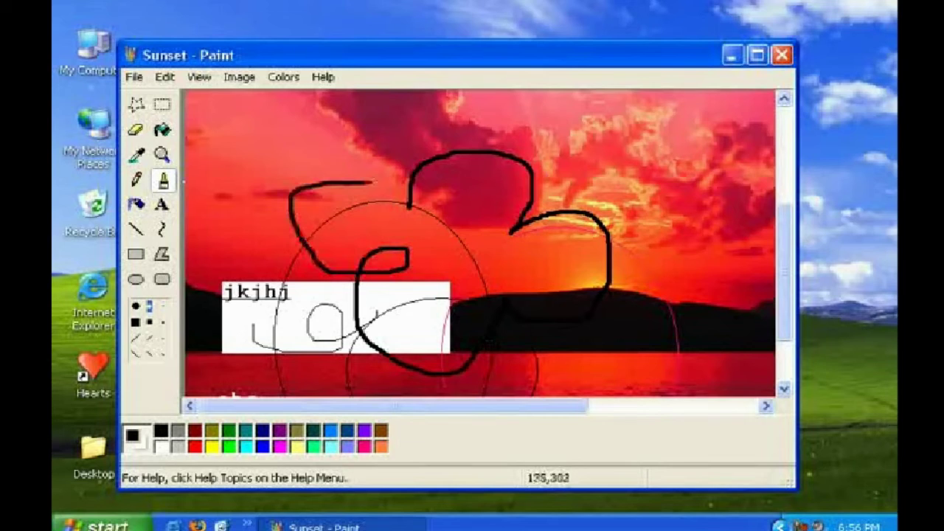
# - Start a new blank picture without saving the changes to Sunset, and paint a thick black U-shaped stroke with the Brush
pyautogui.click(133, 81)
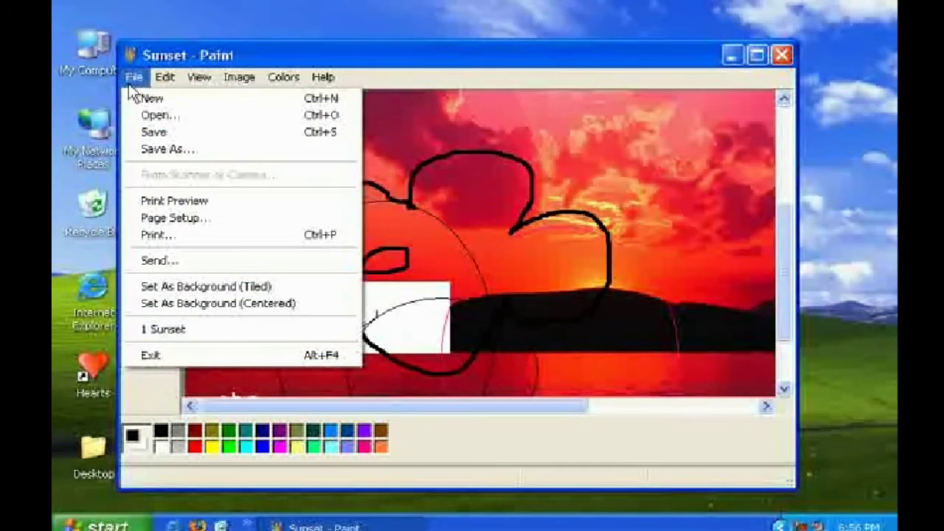
pyautogui.click(137, 103)
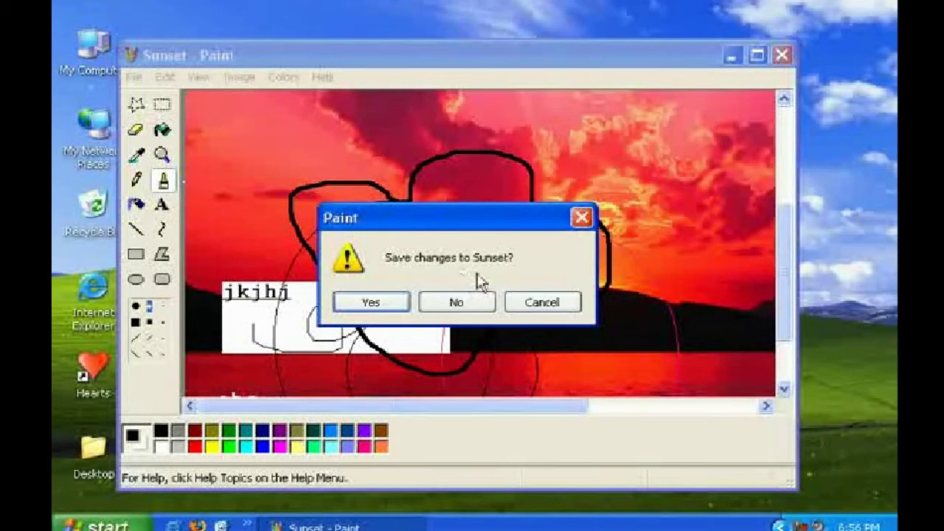
pyautogui.click(475, 313)
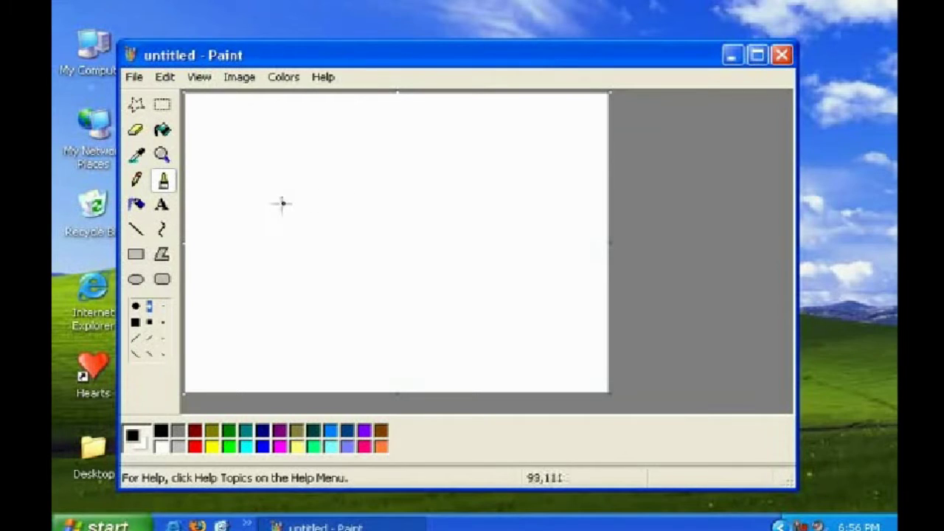
pyautogui.moveTo(256, 168)
pyautogui.mouseDown()
pyautogui.moveTo(392, 230)
pyautogui.moveTo(407, 289)
pyautogui.mouseUp()
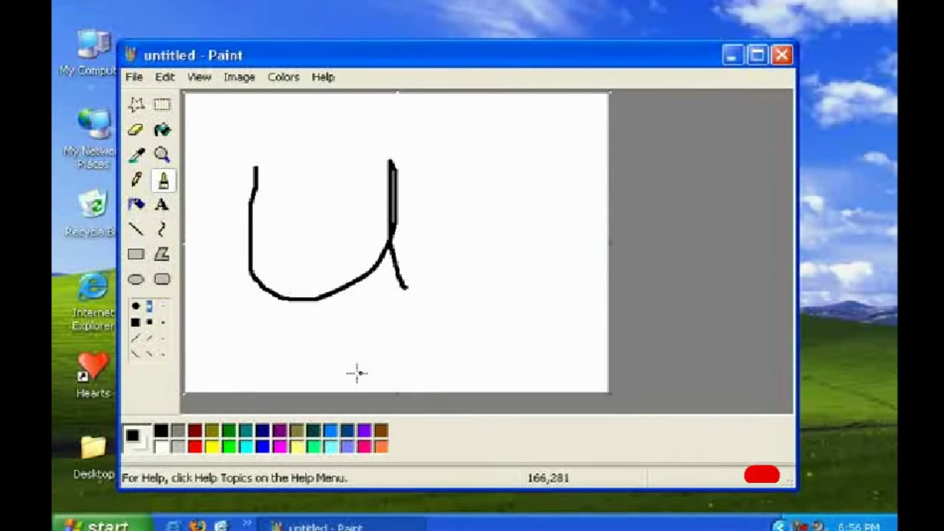
# - Paint the remaining black letters of the handwritten name after the U with the Brush, and close Paint without saving
pyautogui.moveTo(424, 255)
pyautogui.mouseDown()
pyautogui.moveTo(449, 236)
pyautogui.moveTo(528, 272)
pyautogui.mouseUp()
pyautogui.moveTo(555, 215)
pyautogui.mouseDown()
pyautogui.moveTo(545, 222)
pyautogui.moveTo(560, 249)
pyautogui.moveTo(596, 223)
pyautogui.moveTo(587, 195)
pyautogui.moveTo(606, 220)
pyautogui.mouseUp()
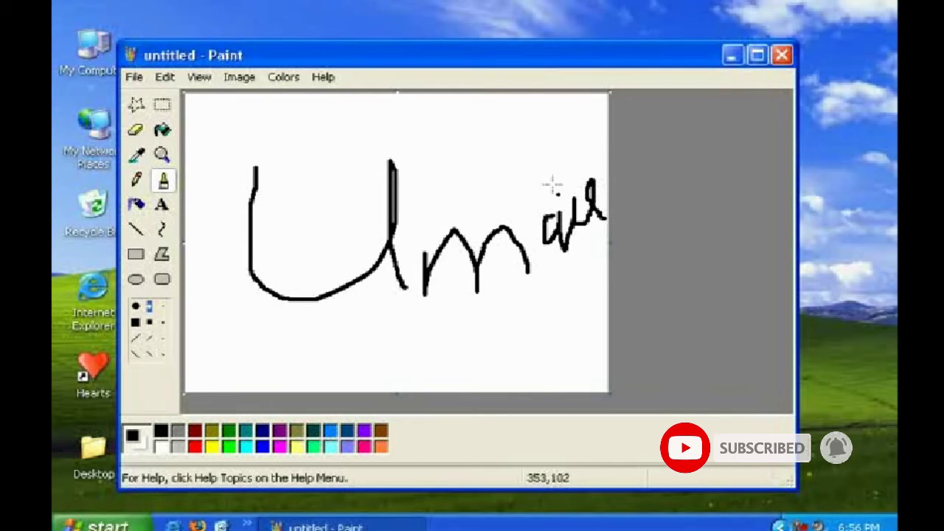
pyautogui.moveTo(552, 185); pyautogui.dragTo(555, 177)
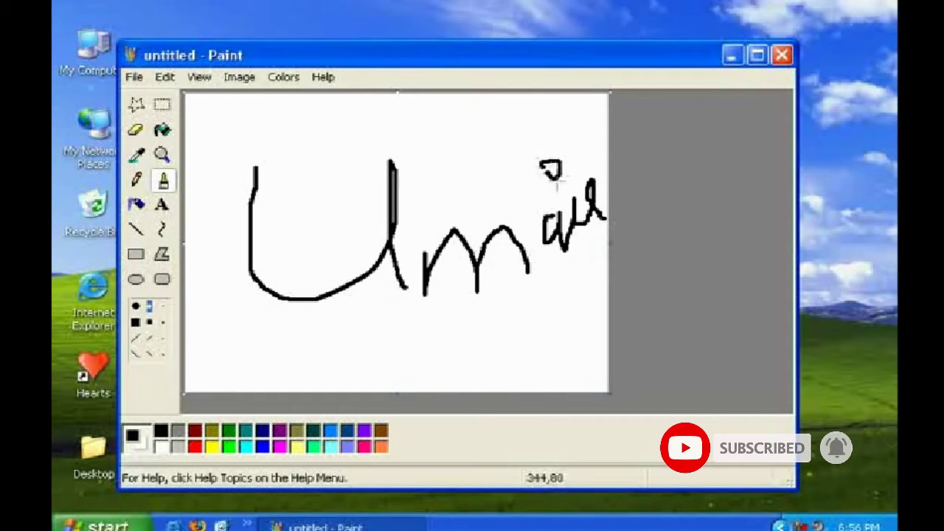
pyautogui.click(781, 54)
pyautogui.click(465, 299)
# - Open WordPad from the Windows accessories and enter the text "jgjggjujggluygyugfuy"
pyautogui.click(96, 525)
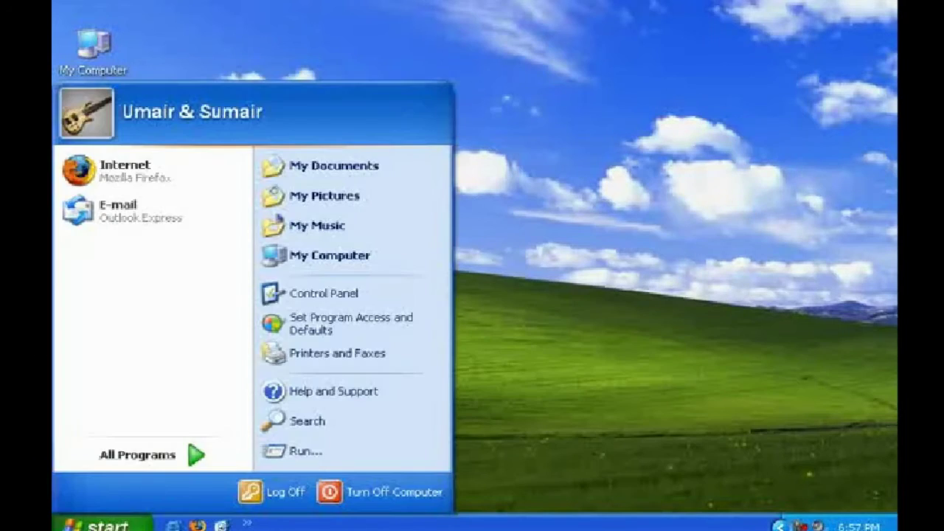
pyautogui.click(168, 452)
pyautogui.moveTo(322, 112)
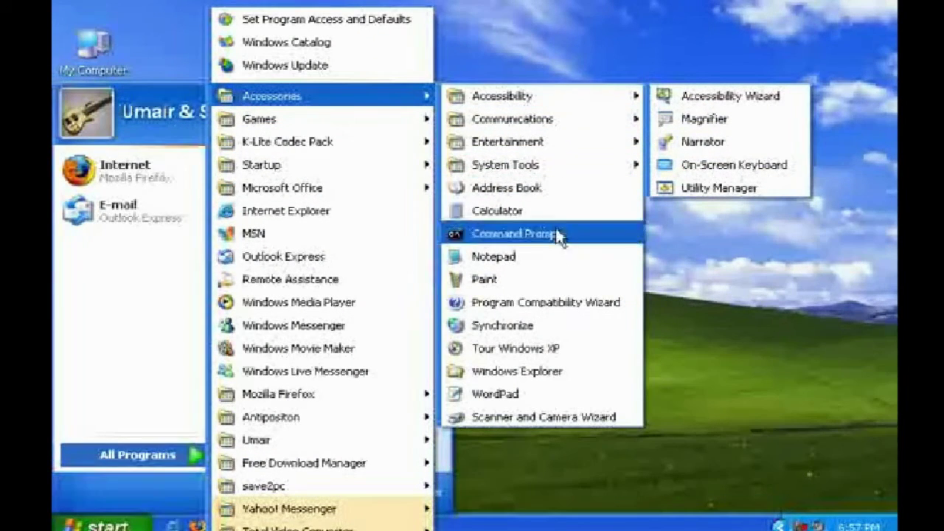
pyautogui.click(514, 402)
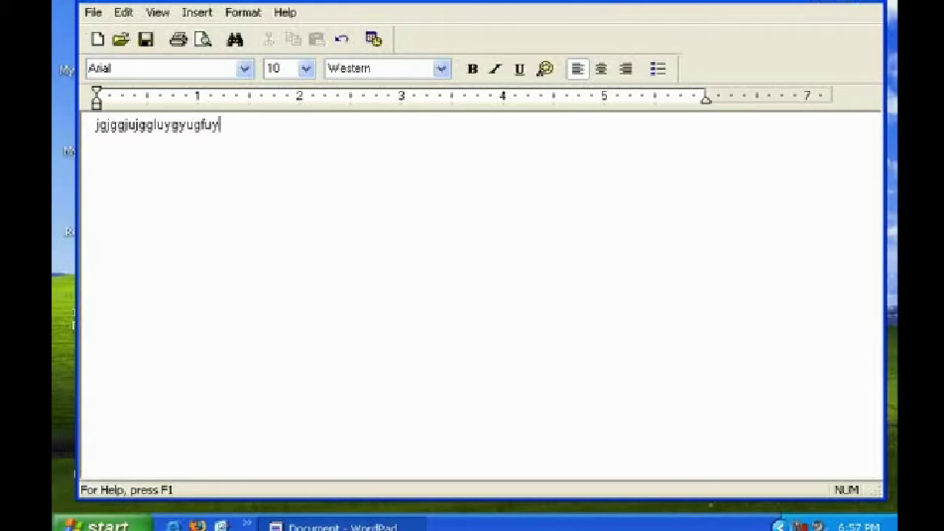
# - Set the font of the whole text to Script
pyautogui.hotkey('ctrl', 'a')
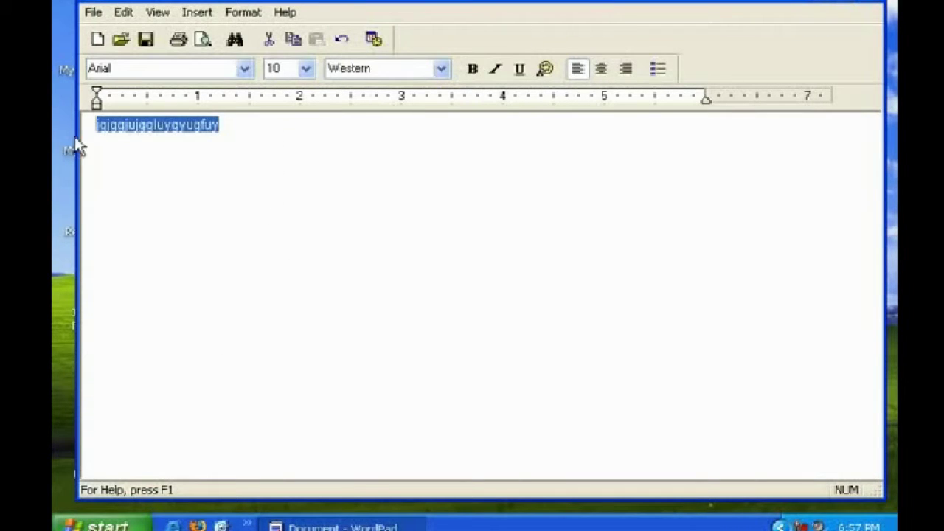
pyautogui.click(244, 68)
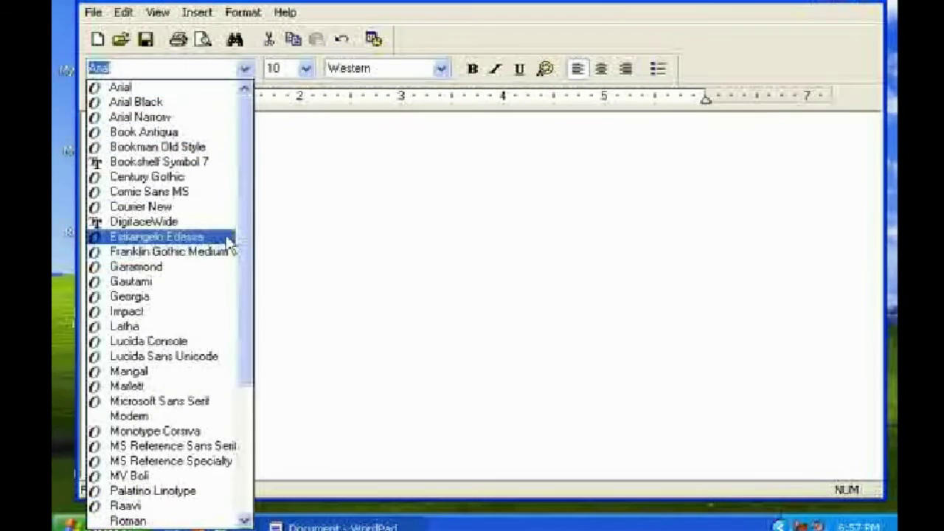
pyautogui.scroll(-4, 169, 359)
pyautogui.click(164, 341)
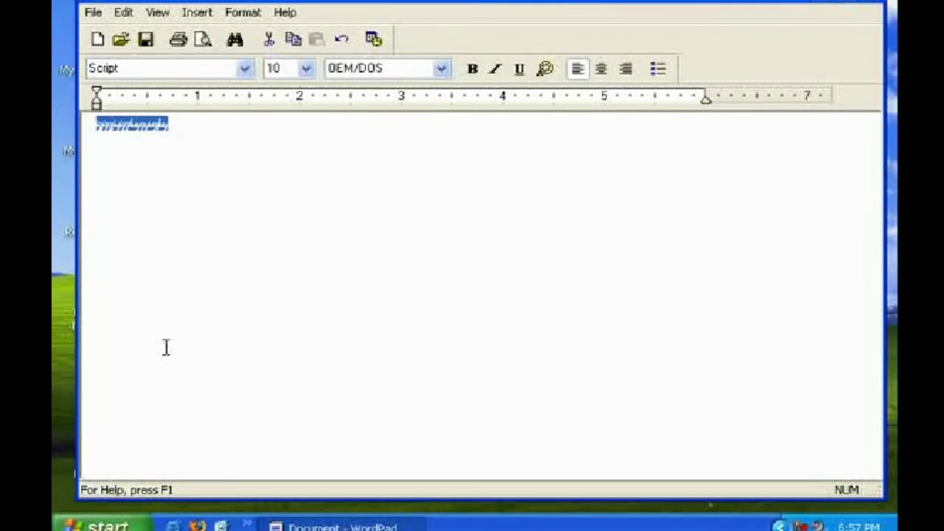
# - Enlarge the Script text to size 72
pyautogui.click(185, 165)
pyautogui.doubleClick(177, 127)
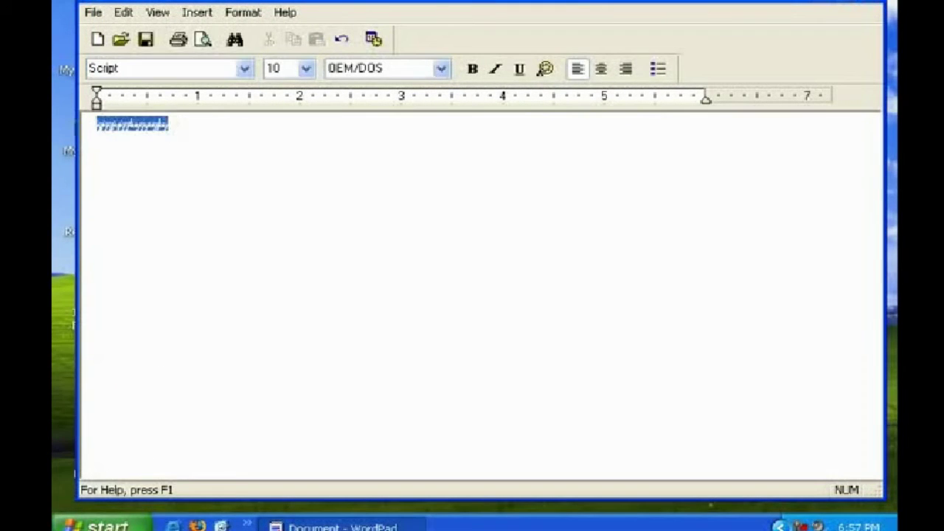
pyautogui.click(304, 68)
pyautogui.click(297, 282)
pyautogui.click(354, 264)
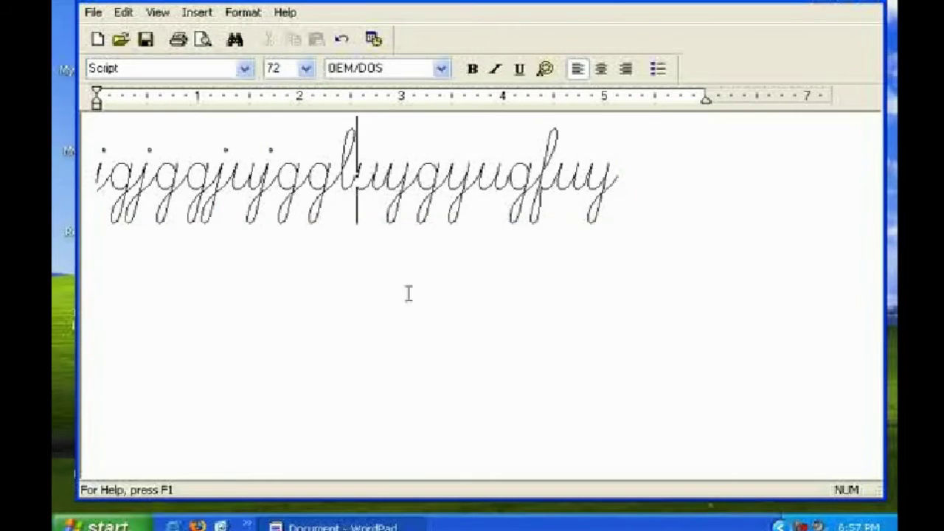
# - Make the whole line of Script text bold
pyautogui.moveTo(678, 179); pyautogui.dragTo(53, 180)
pyautogui.click(472, 69)
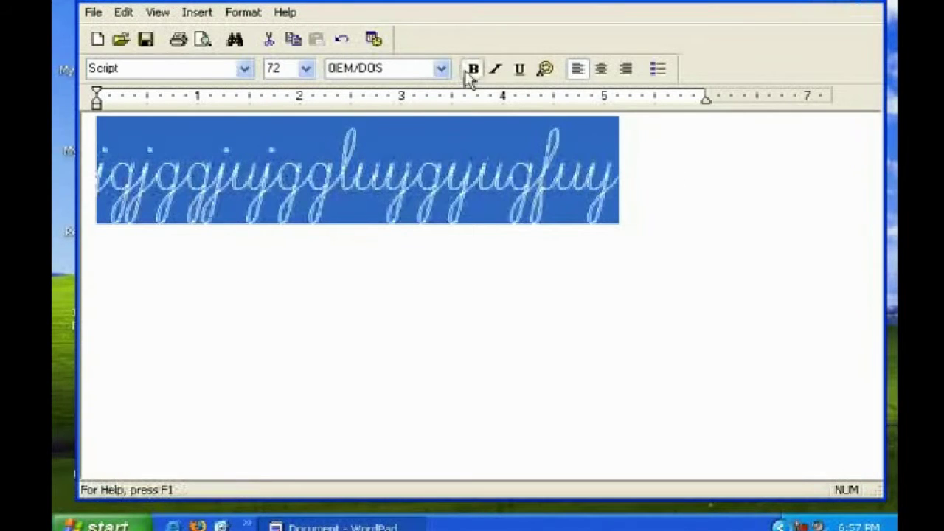
pyautogui.moveTo(622, 160); pyautogui.dragTo(95, 177)
# - Insert the date at the end of the text in the format 3/20/2009
pyautogui.click(622, 170)
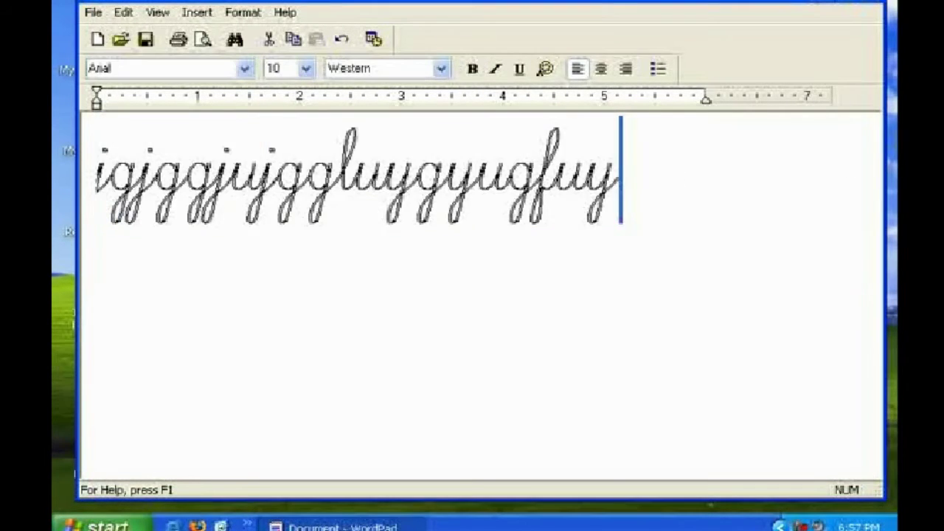
pyautogui.click(196, 12)
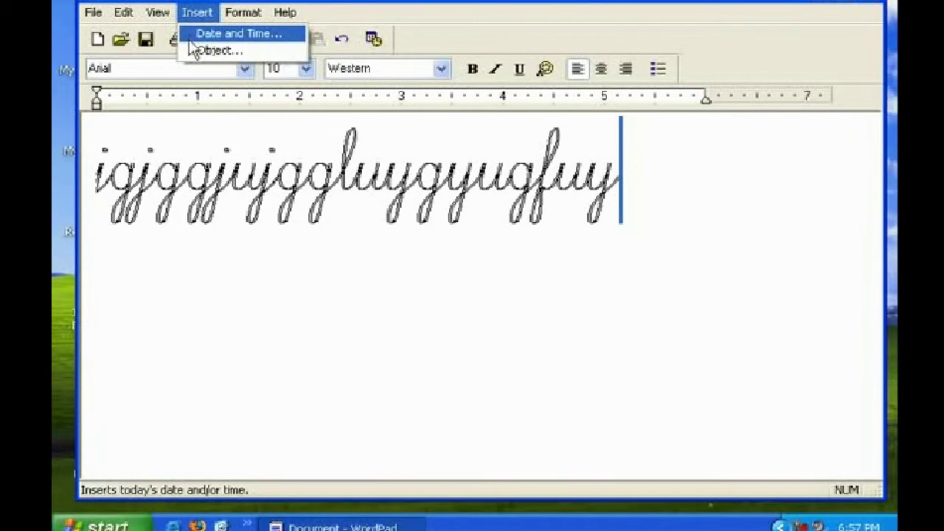
pyautogui.click(214, 33)
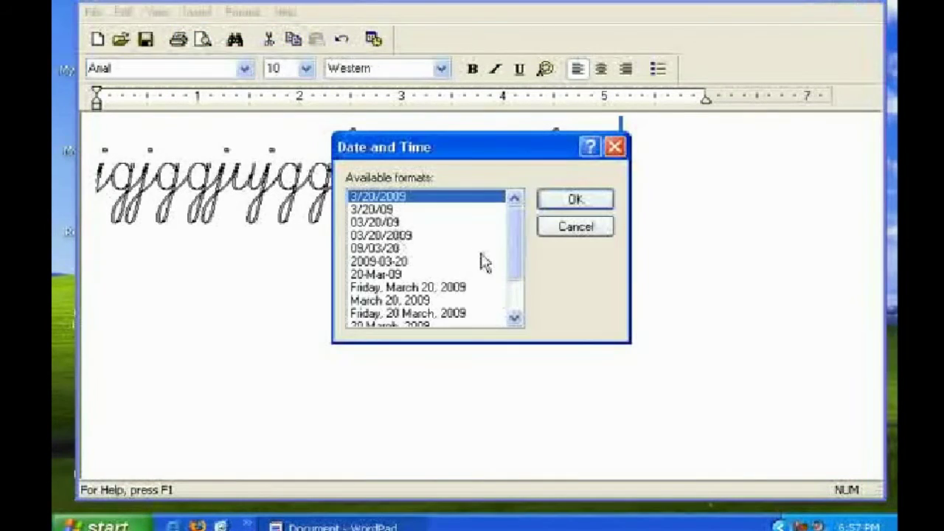
pyautogui.click(564, 200)
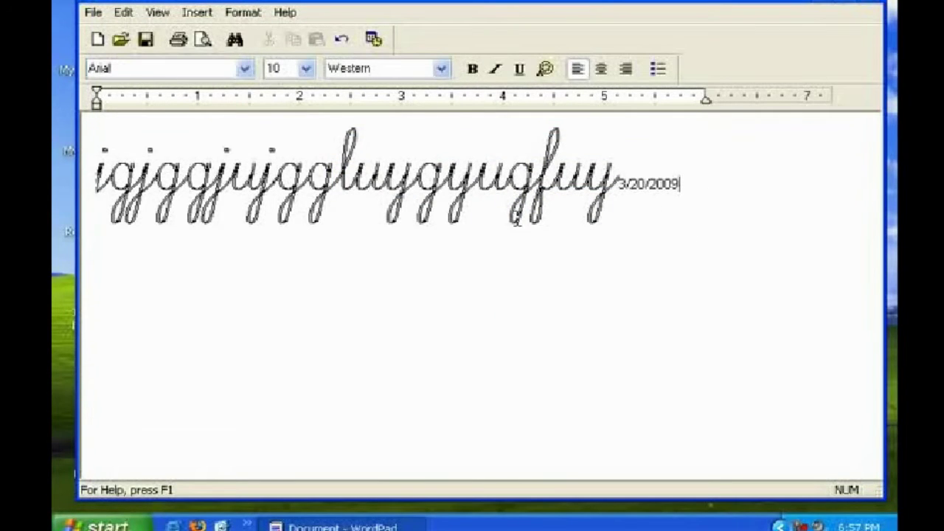
# - Set the font style to Bold at the insertion point after the date
pyautogui.click(196, 12)
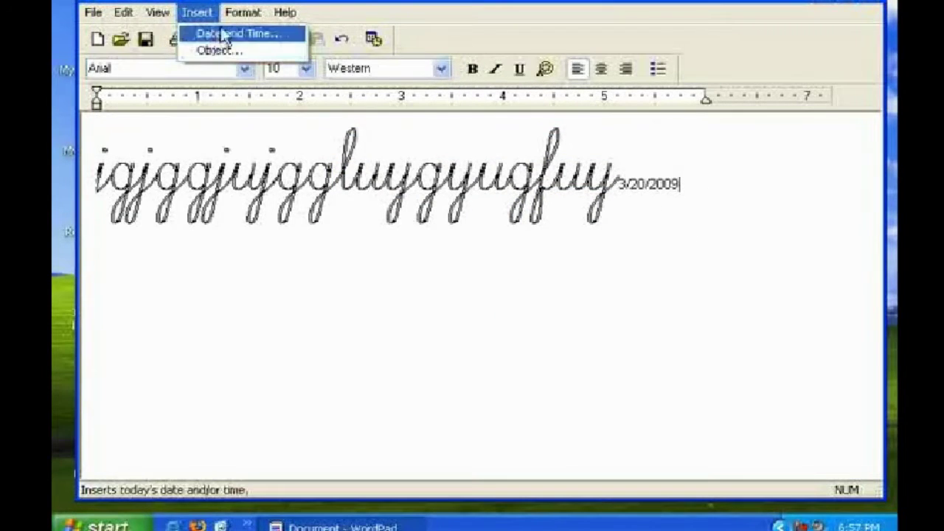
pyautogui.moveTo(243, 13)
pyautogui.click(244, 35)
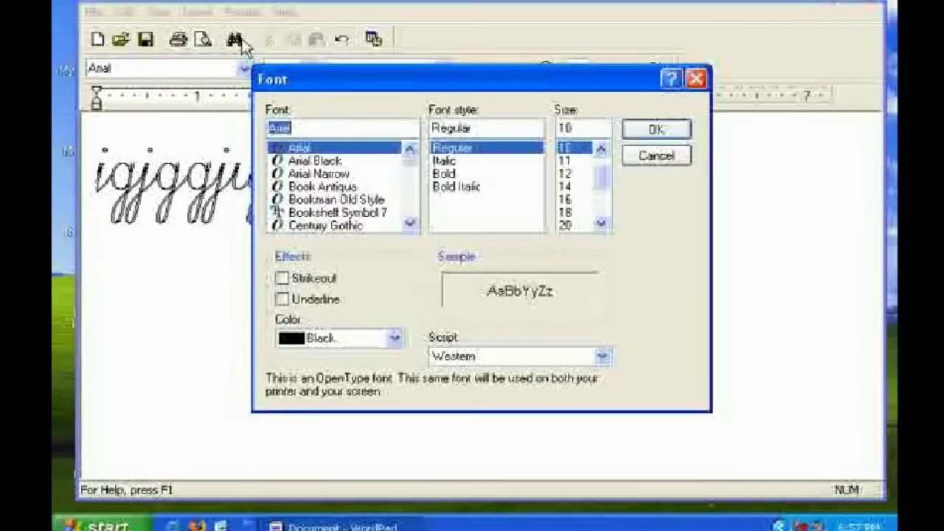
pyautogui.click(443, 175)
pyautogui.click(682, 136)
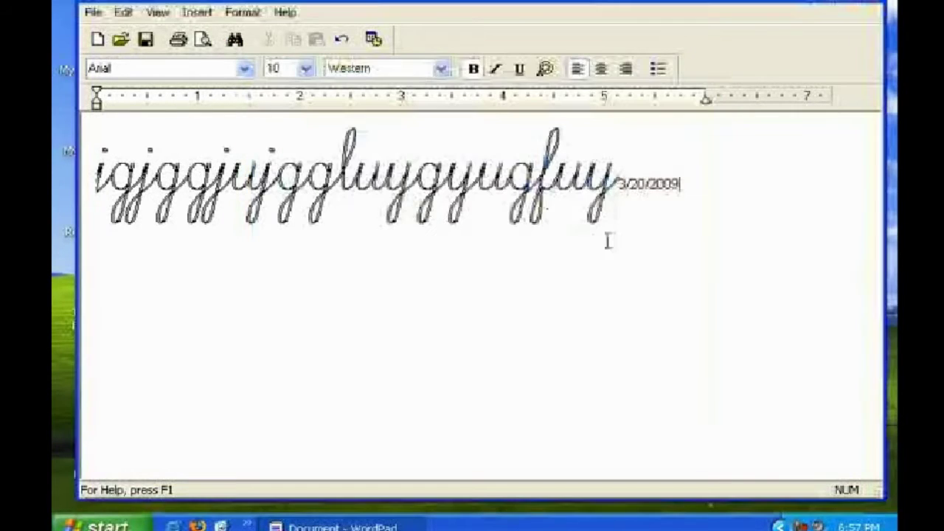
# - Change the font of the whole line, including the date, to Bookman Old Style
pyautogui.moveTo(722, 177); pyautogui.dragTo(103, 177)
pyautogui.click(243, 13)
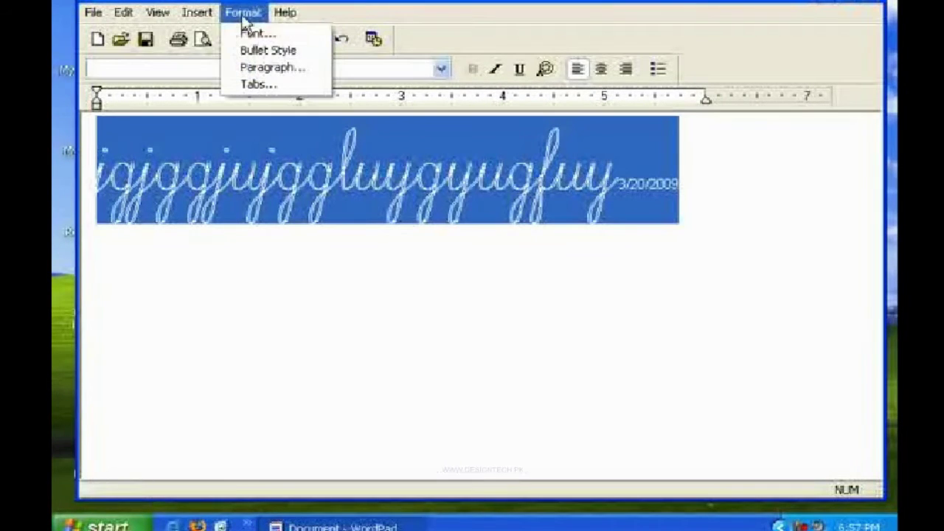
pyautogui.click(250, 34)
pyautogui.click(335, 199)
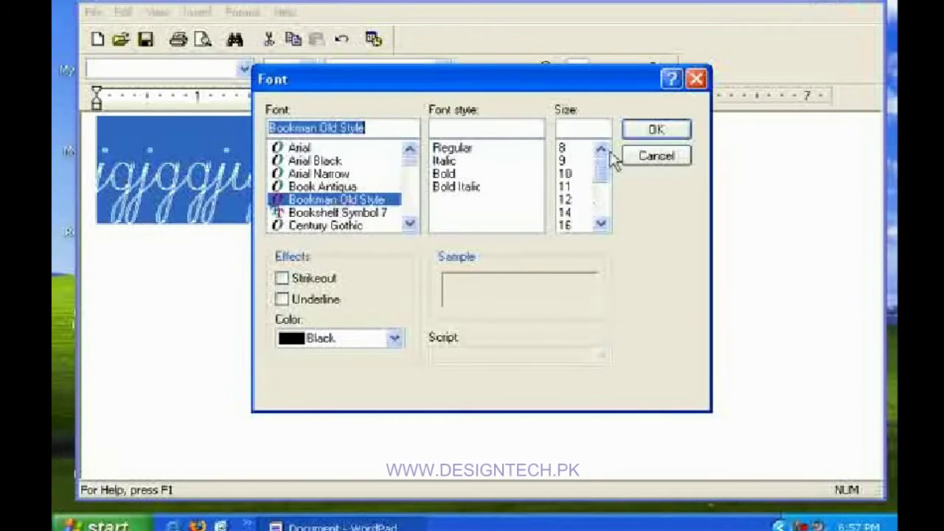
pyautogui.click(657, 129)
pyautogui.click(554, 310)
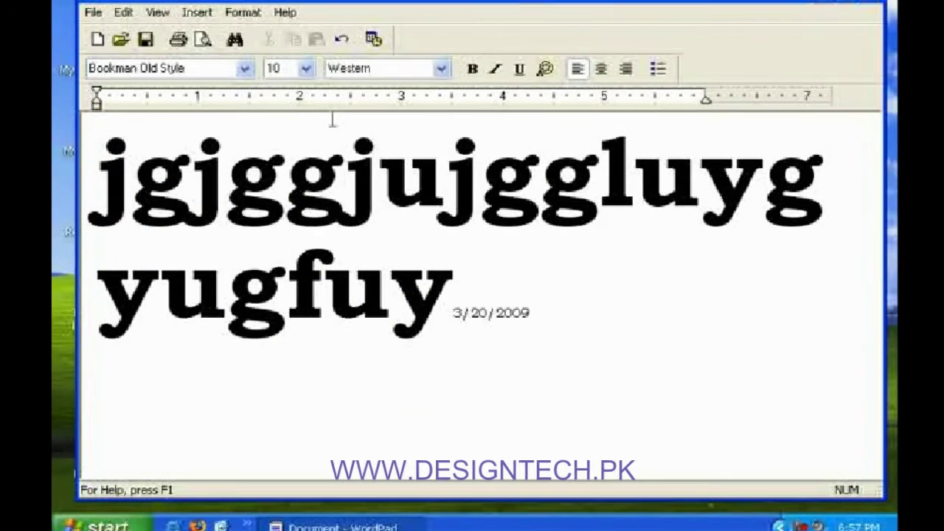
# - Close WordPad without saving the changes to the document, and bring up the list of Windows accessories
pyautogui.click(845, 22)
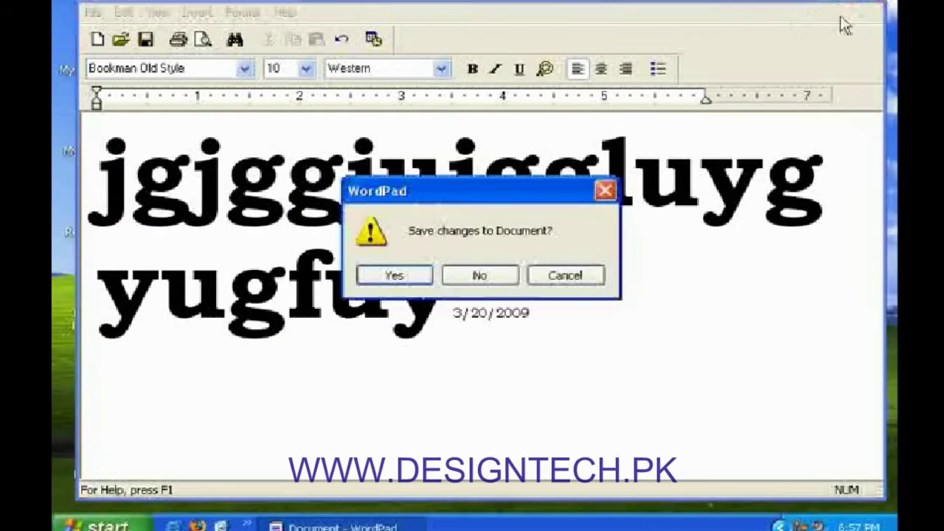
pyautogui.click(480, 275)
pyautogui.click(107, 525)
pyautogui.moveTo(187, 466)
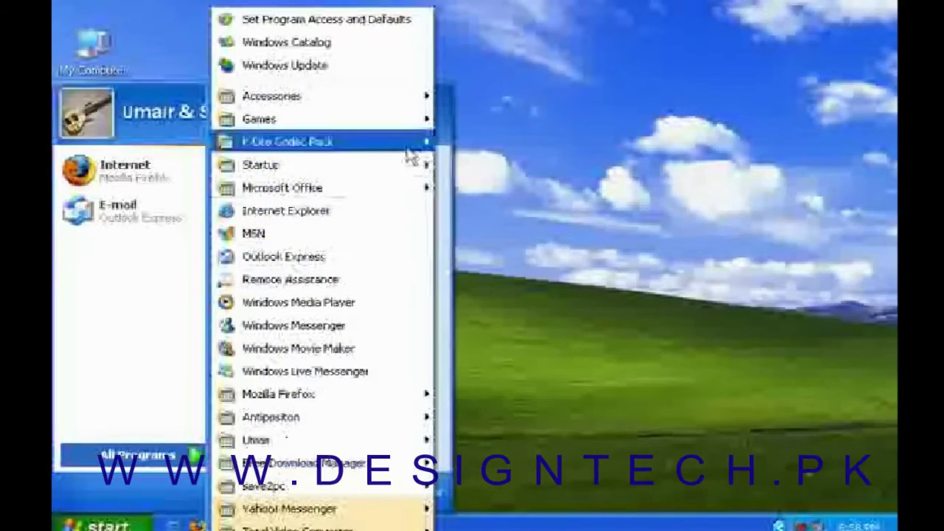
pyautogui.moveTo(423, 99)
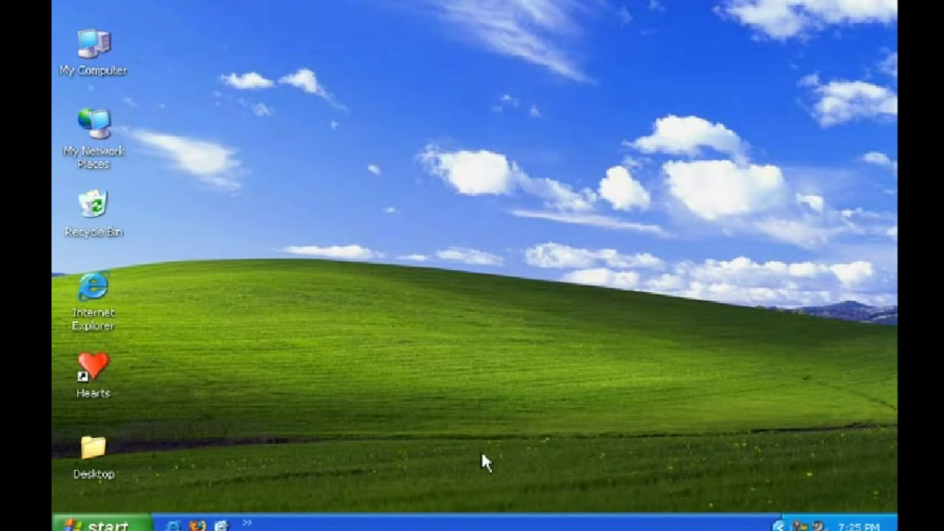
# - Add the Desktop toolbar to the taskbar and look through the desktop items it offers
pyautogui.rightClick(566, 528)
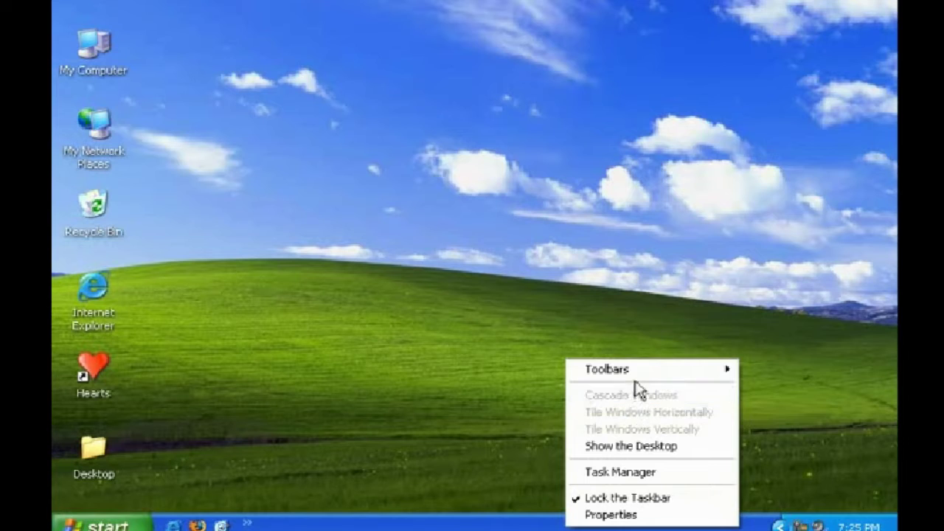
pyautogui.moveTo(634, 373)
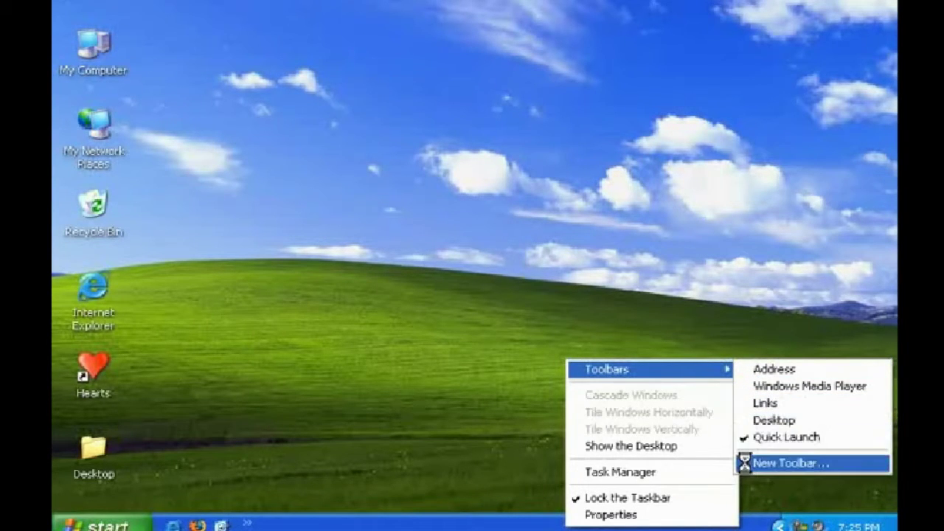
pyautogui.click(756, 420)
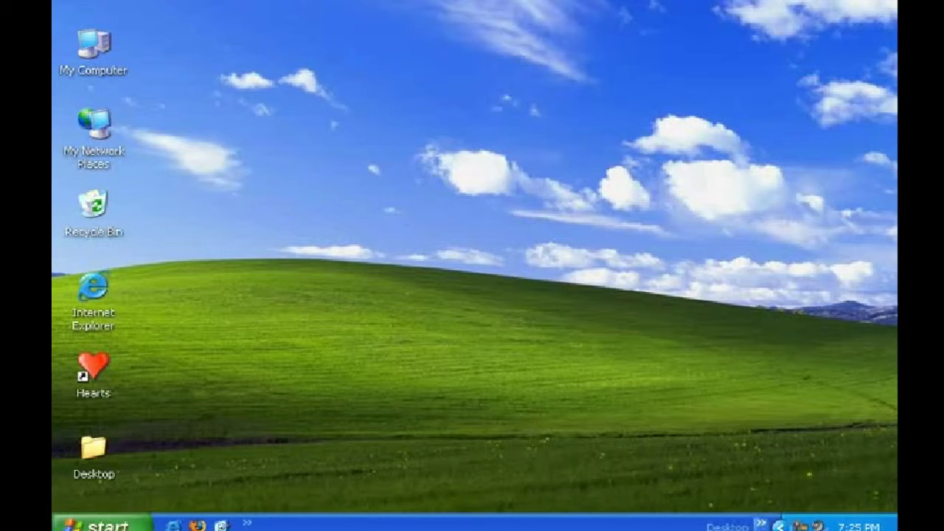
pyautogui.click(759, 523)
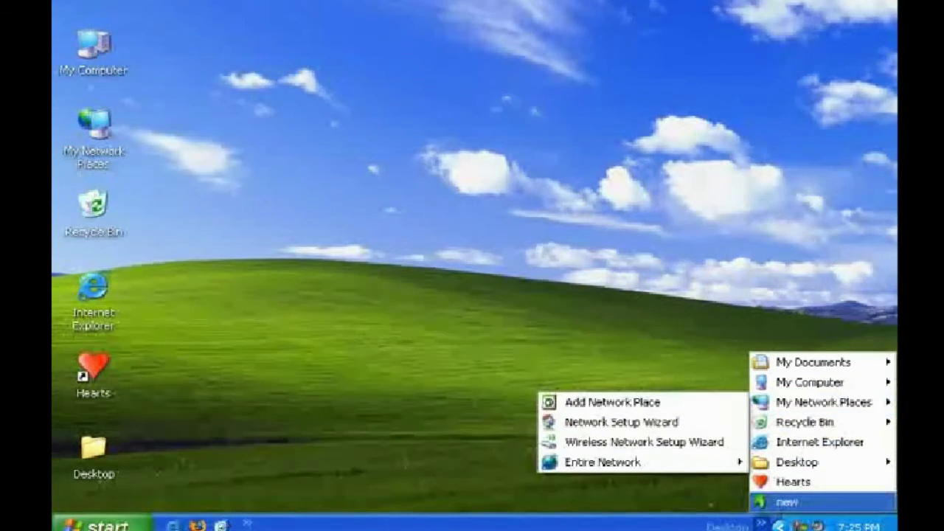
pyautogui.press('Escape')
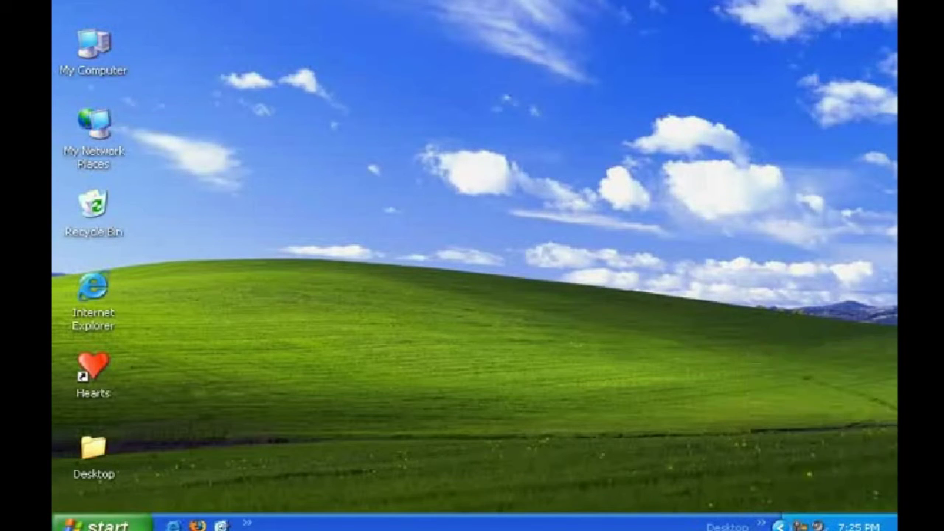
# - Hide the Quick Launch toolbar from the taskbar
pyautogui.rightClick(745, 526)
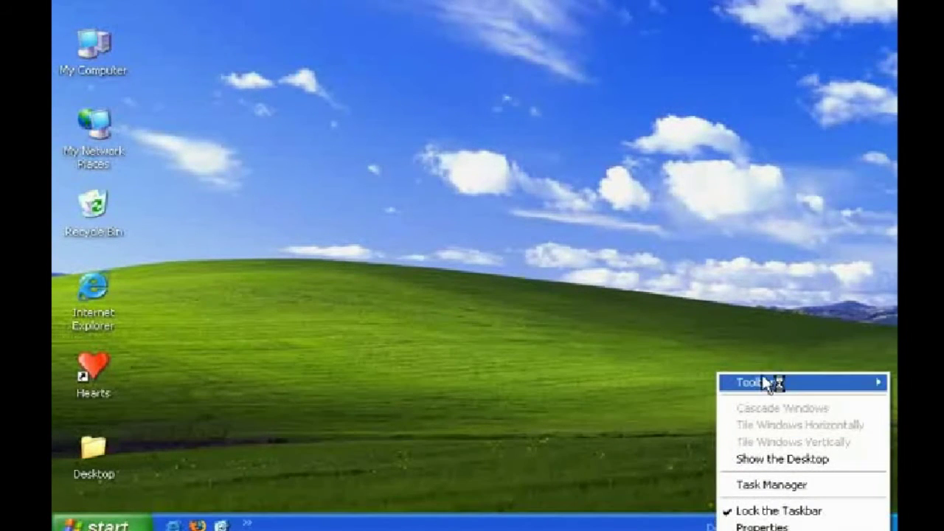
pyautogui.moveTo(763, 381)
pyautogui.click(635, 416)
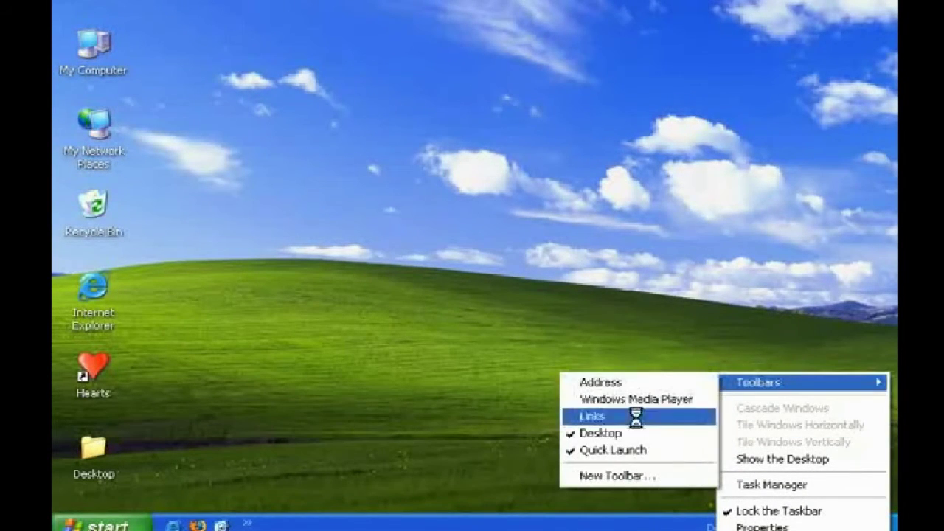
pyautogui.click(615, 452)
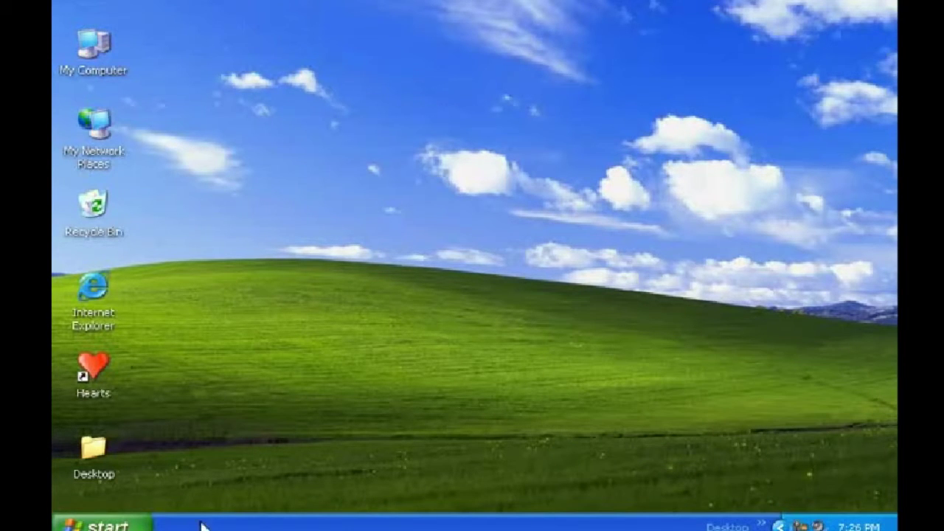
# - Show the Quick Launch toolbar on the taskbar again
pyautogui.rightClick(640, 525)
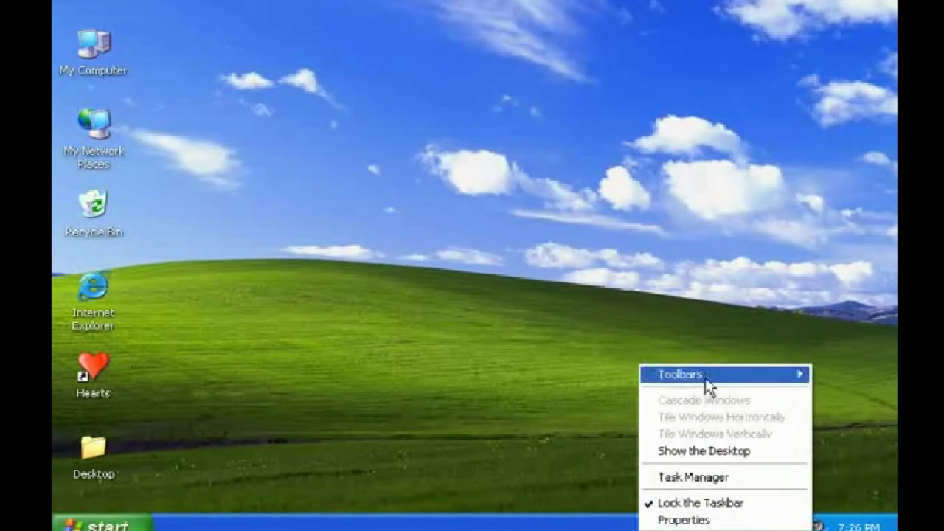
pyautogui.moveTo(704, 375)
pyautogui.click(528, 442)
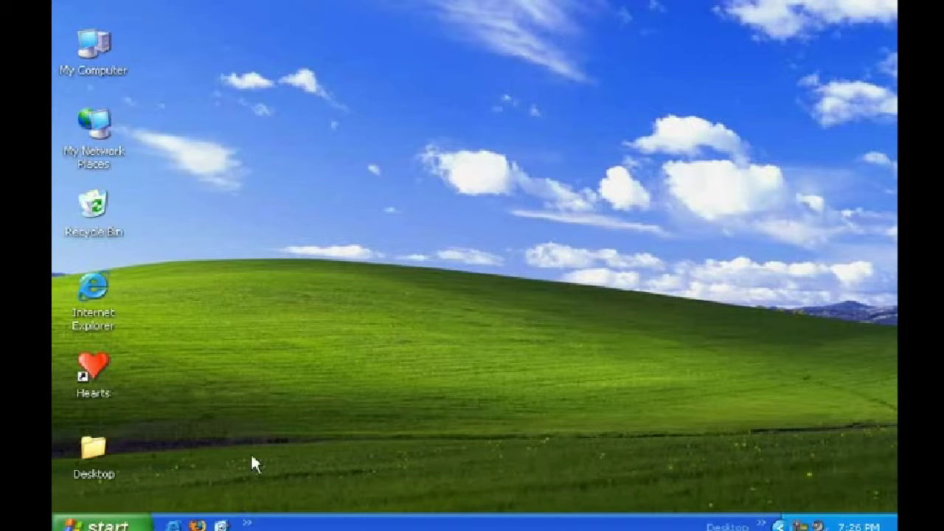
# - Add the Hearts desktop shortcut to the Quick Launch toolbar between the existing icons
pyautogui.click(109, 363)
pyautogui.moveTo(94, 359); pyautogui.dragTo(191, 525)
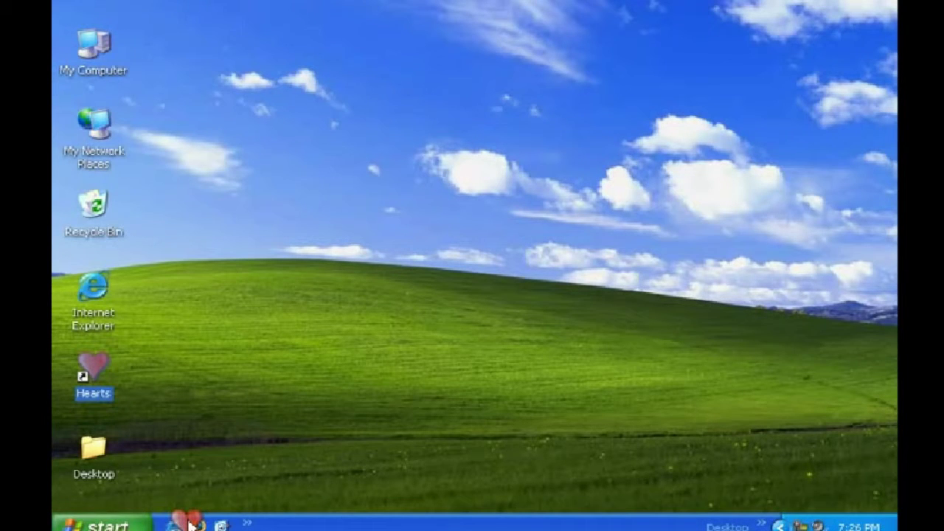
# - Place the Hearts shortcut in the Quick Launch toolbar, and test it by launching the game and quitting at its name prompt
pyautogui.moveTo(190, 525); pyautogui.dragTo(195, 524)
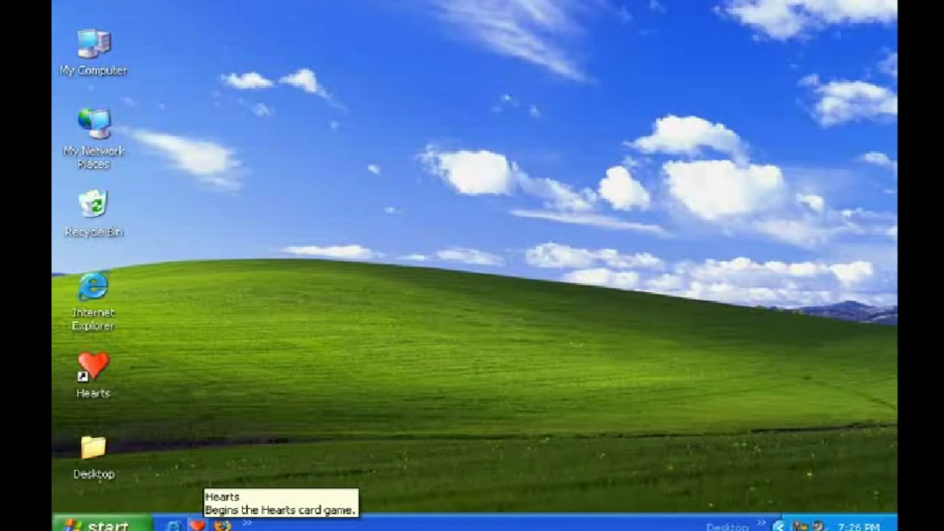
pyautogui.click(196, 525)
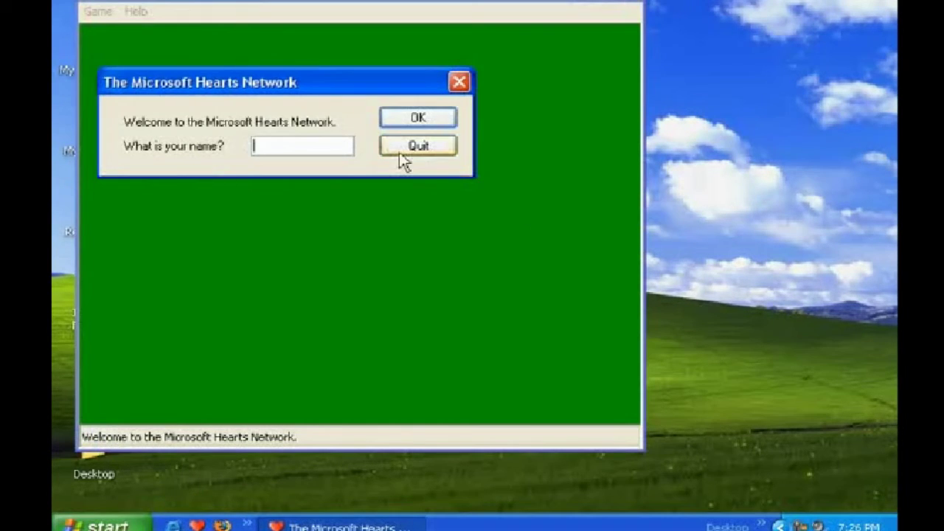
pyautogui.click(450, 151)
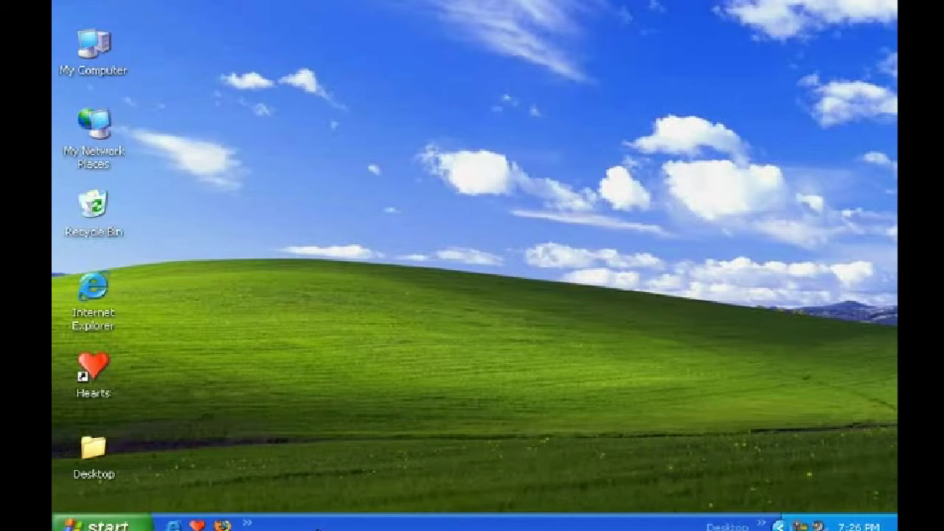
# - Unlock the taskbar through its properties and try adjusting the Desktop toolbar's handle and the taskbar's height
pyautogui.rightClick(317, 528)
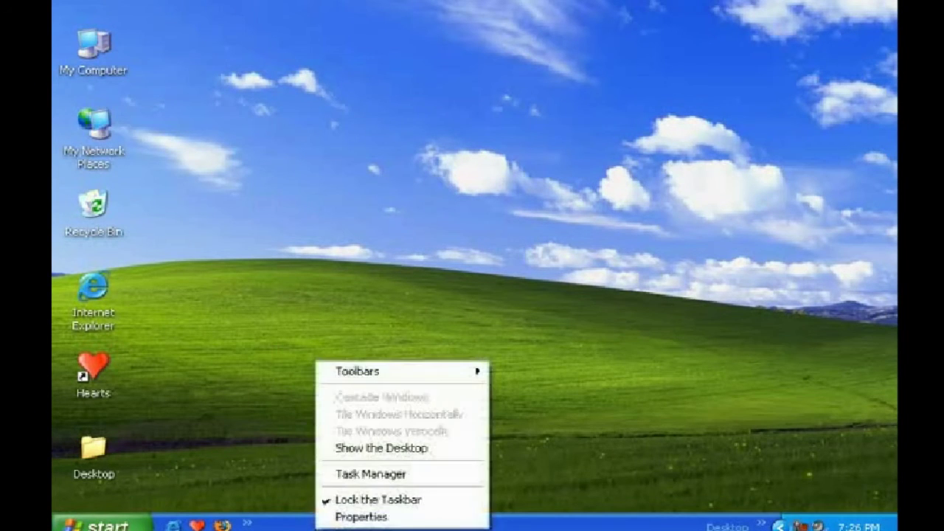
pyautogui.click(339, 519)
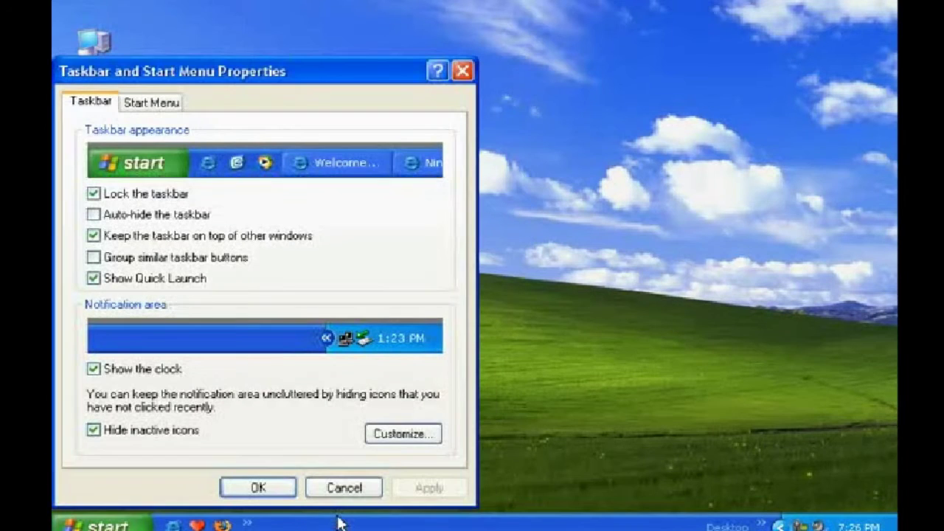
pyautogui.click(94, 195)
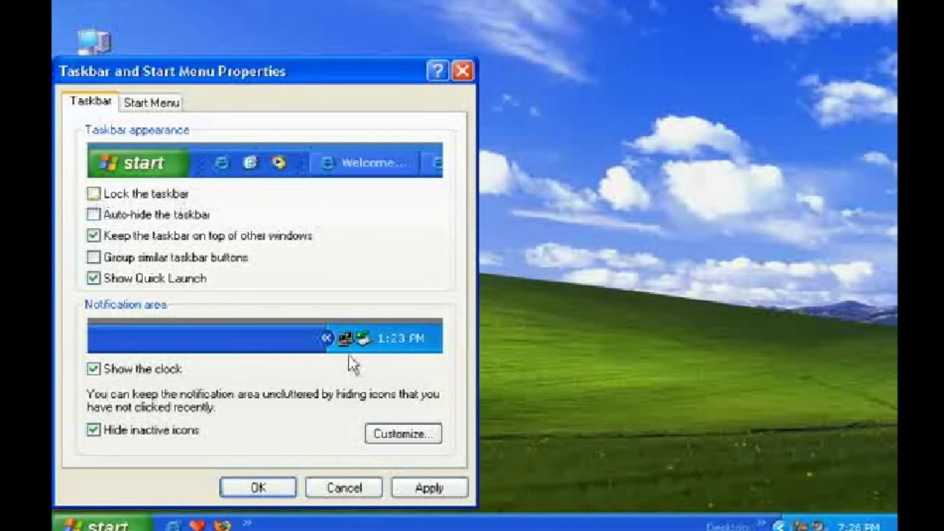
pyautogui.click(410, 498)
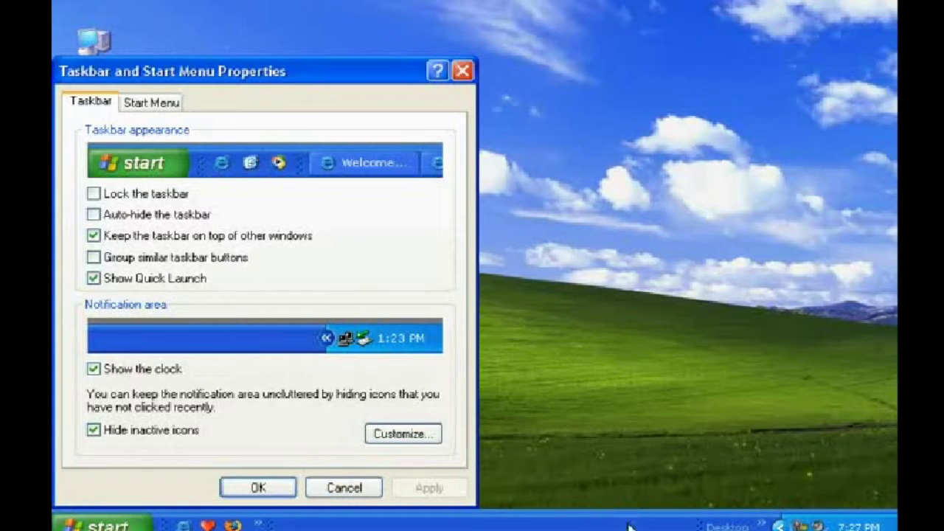
pyautogui.moveTo(699, 520)
pyautogui.mouseDown()
pyautogui.moveTo(849, 445)
pyautogui.moveTo(881, 365)
pyautogui.moveTo(737, 520)
pyautogui.moveTo(93, 301)
pyautogui.moveTo(99, 268)
pyautogui.moveTo(449, 181)
pyautogui.moveTo(445, 172)
pyautogui.moveTo(511, 462)
pyautogui.mouseUp()
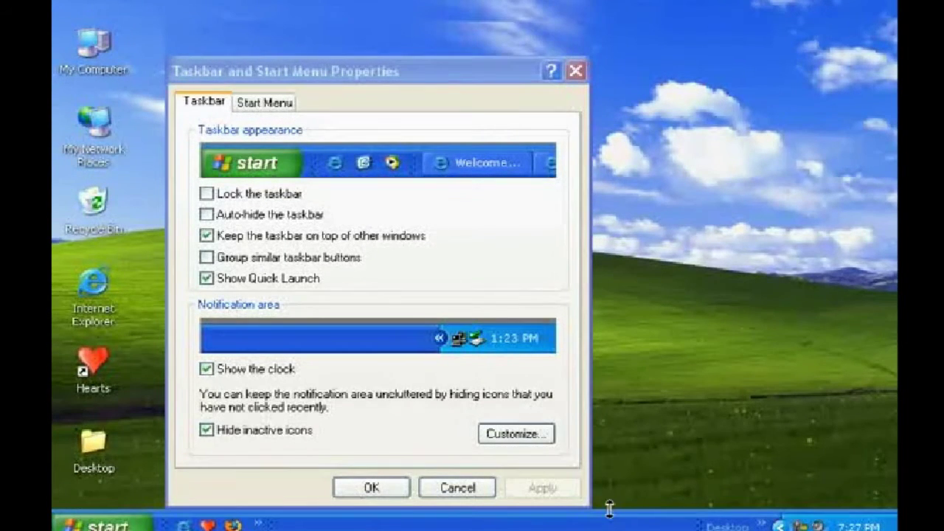
pyautogui.moveTo(608, 509)
pyautogui.mouseDown()
pyautogui.moveTo(610, 320)
pyautogui.moveTo(625, 507)
pyautogui.mouseUp()
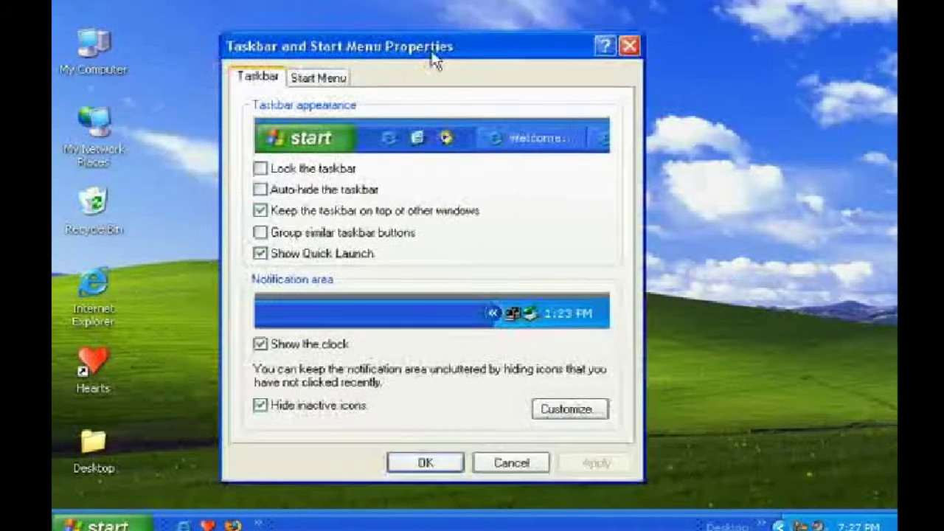
# - Lock the taskbar again and apply the setting
pyautogui.click(268, 176)
pyautogui.click(575, 464)
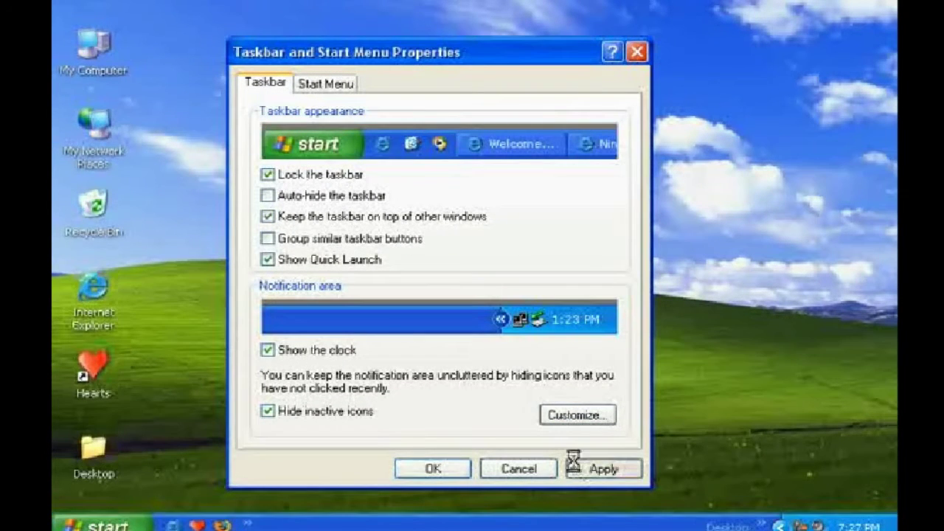
pyautogui.click(846, 428)
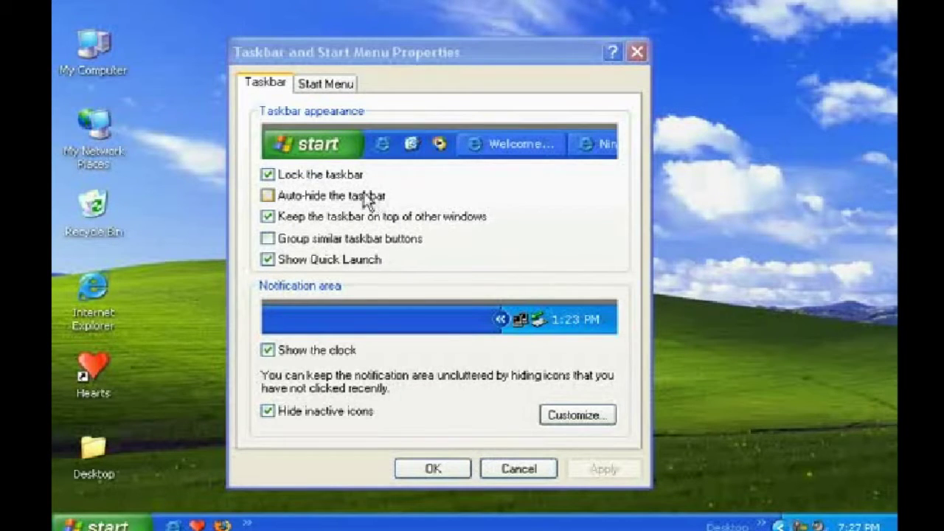
# - Apply auto-hide to the taskbar to try revealing it at the screen edge, and apply the setting turned off again
pyautogui.click(267, 196)
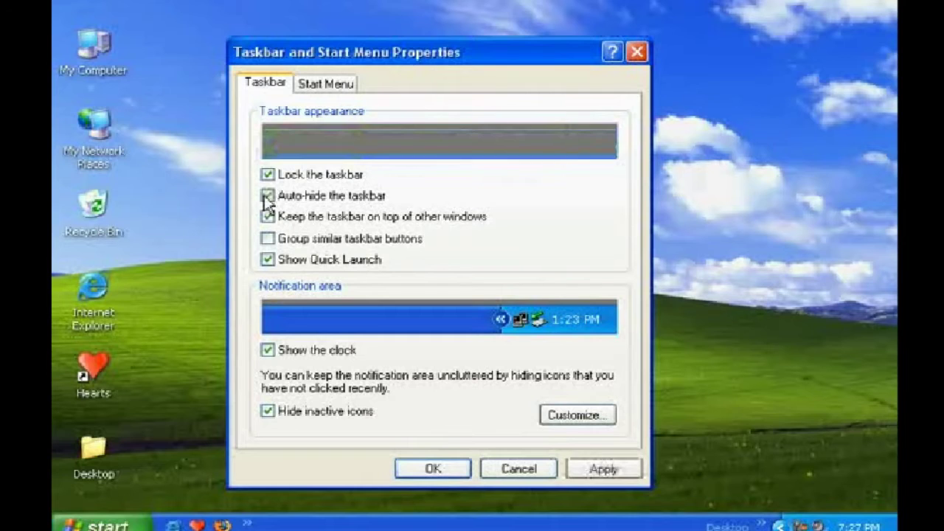
pyautogui.click(604, 472)
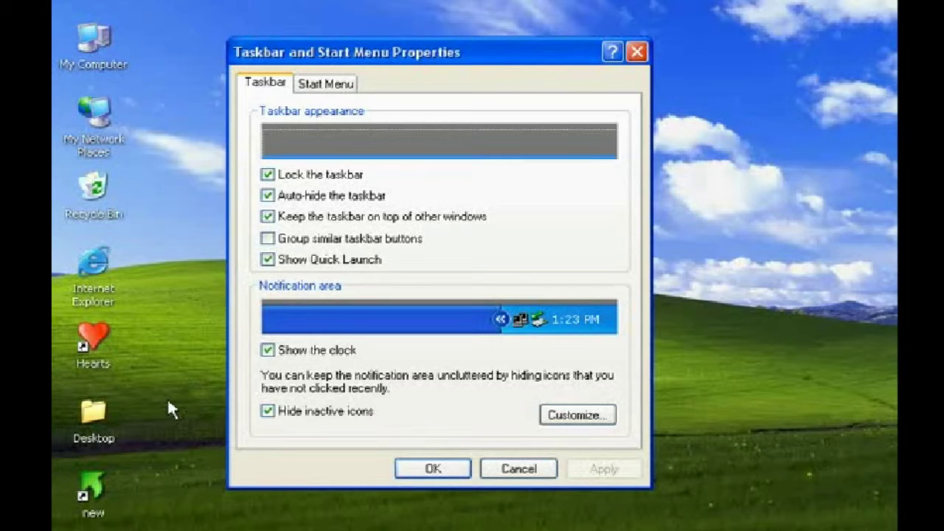
pyautogui.moveTo(173, 520)
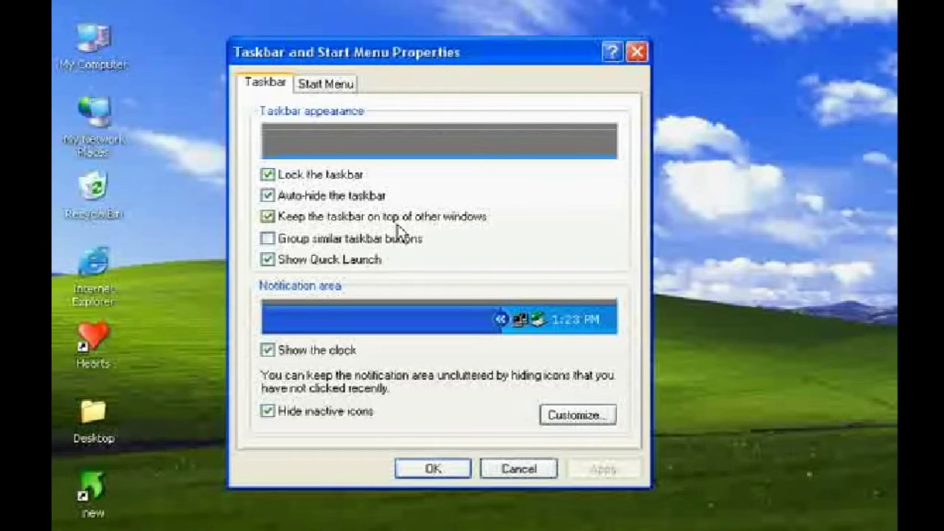
pyautogui.moveTo(402, 527)
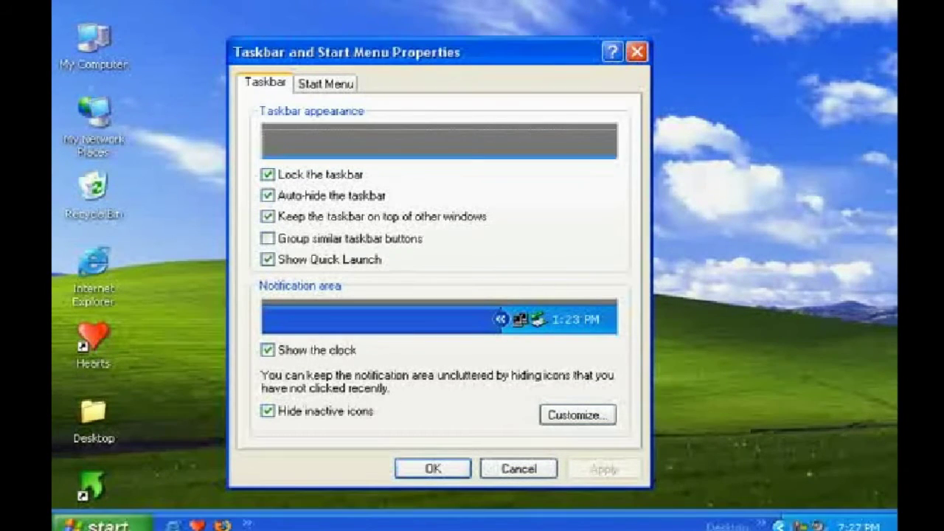
pyautogui.click(268, 195)
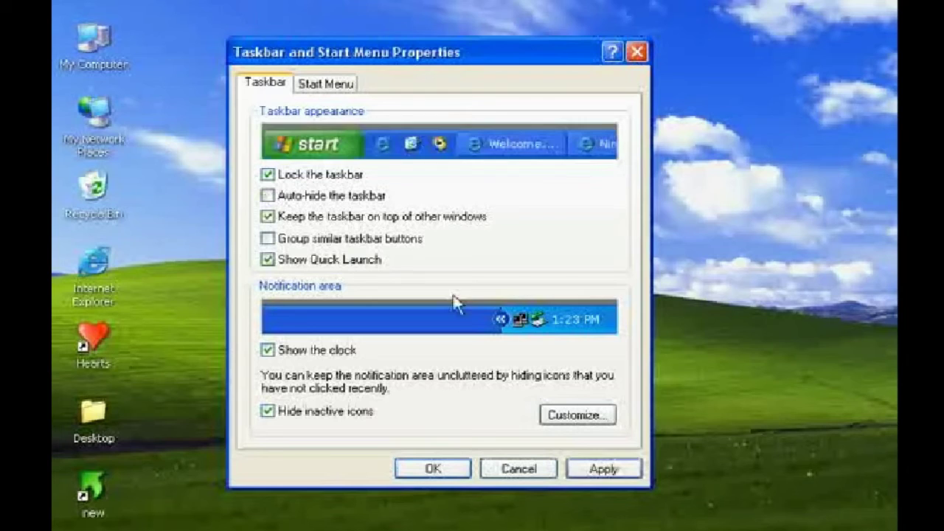
pyautogui.click(584, 469)
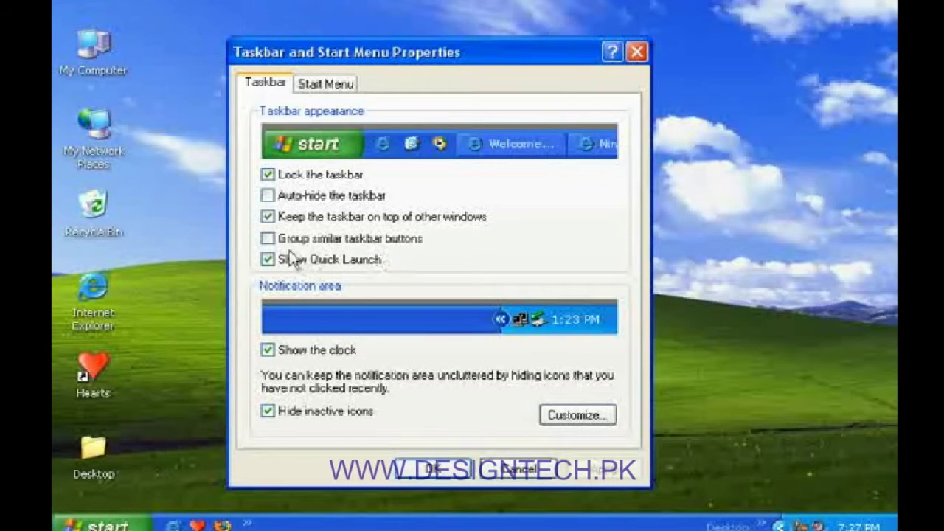
# - Preview the grouping of similar taskbar buttons, and apply the option turned off again
pyautogui.click(267, 238)
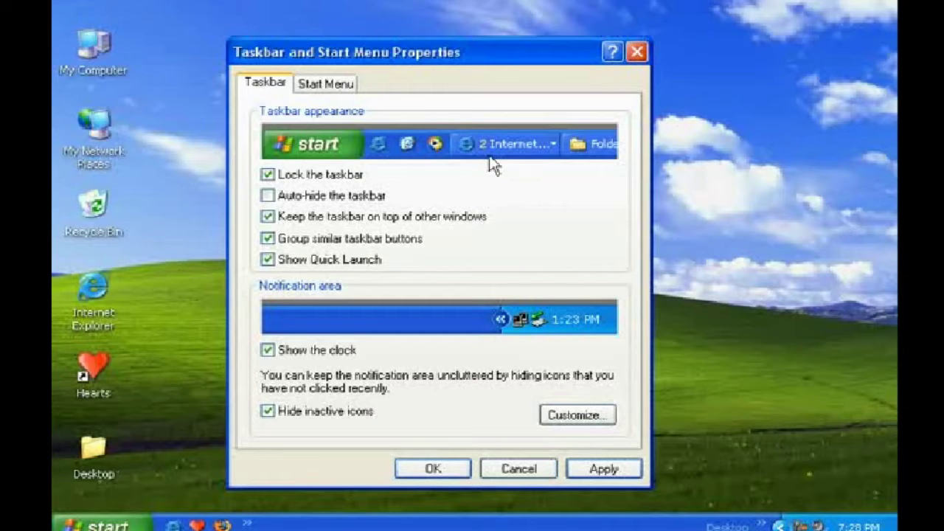
pyautogui.click(267, 238)
pyautogui.click(570, 467)
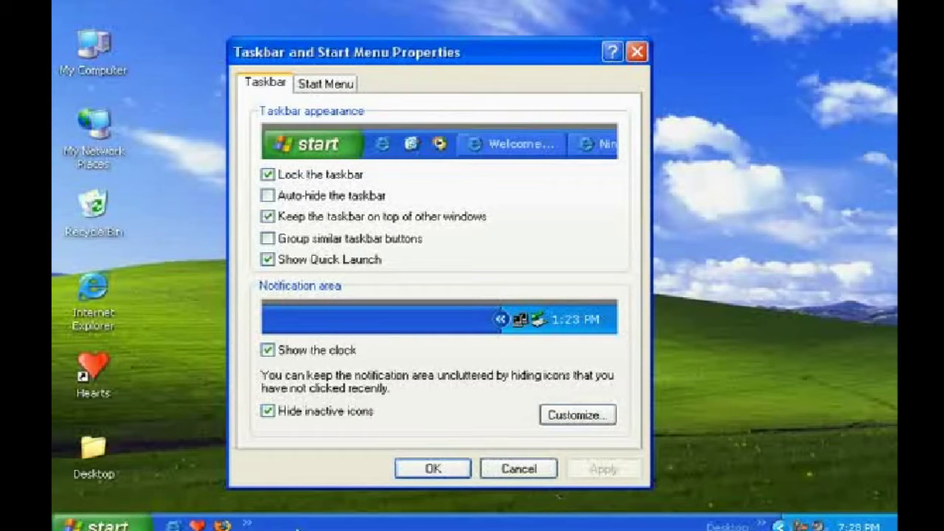
# - Hide Quick Launch using the taskbar appearance options, and apply it shown again
pyautogui.click(273, 261)
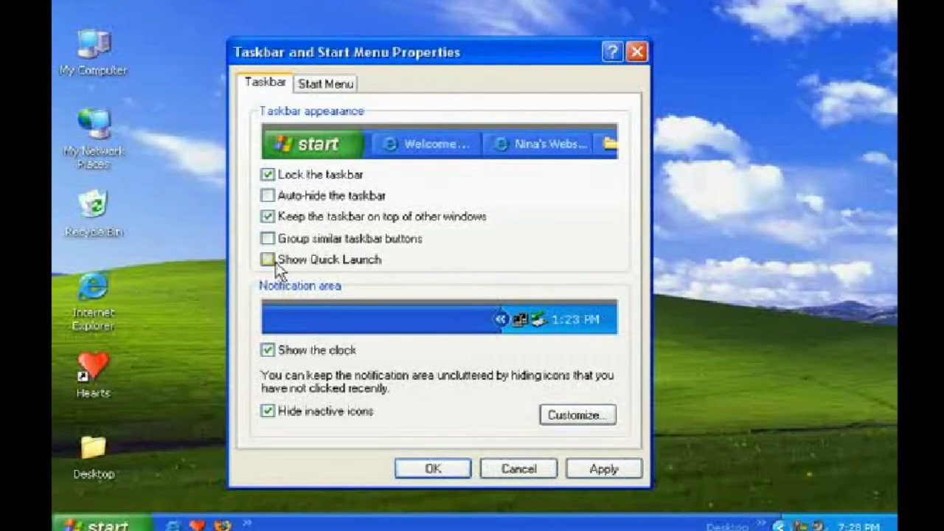
pyautogui.click(596, 470)
pyautogui.click(267, 259)
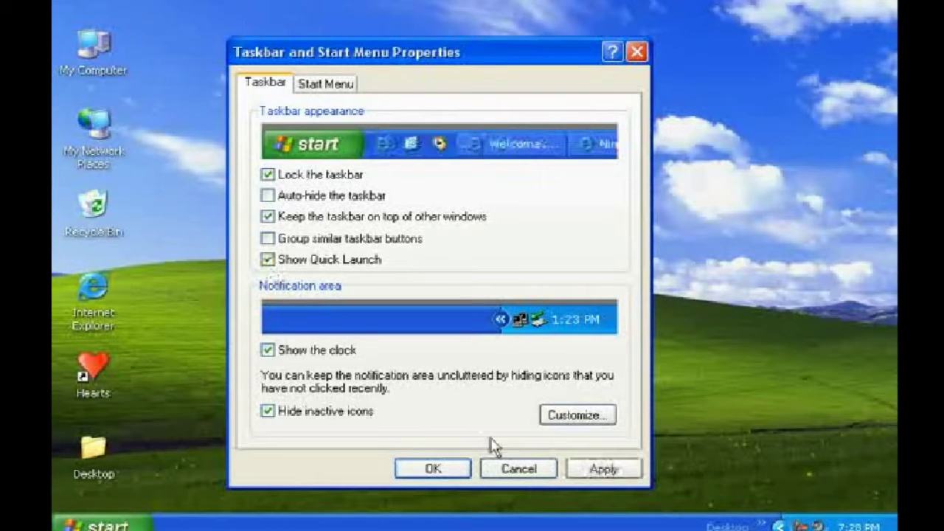
pyautogui.click(582, 474)
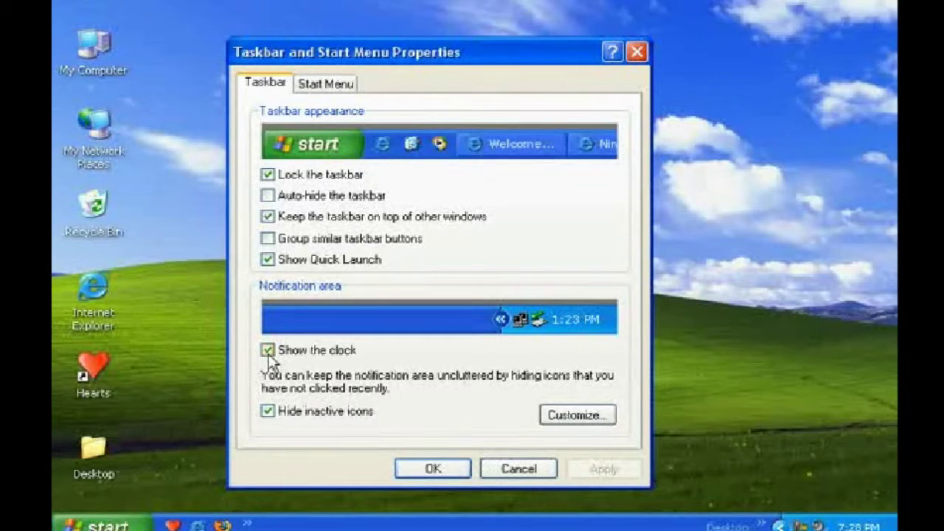
# - Hide the clock in the notification area, and apply it shown again
pyautogui.moveTo(859, 525)
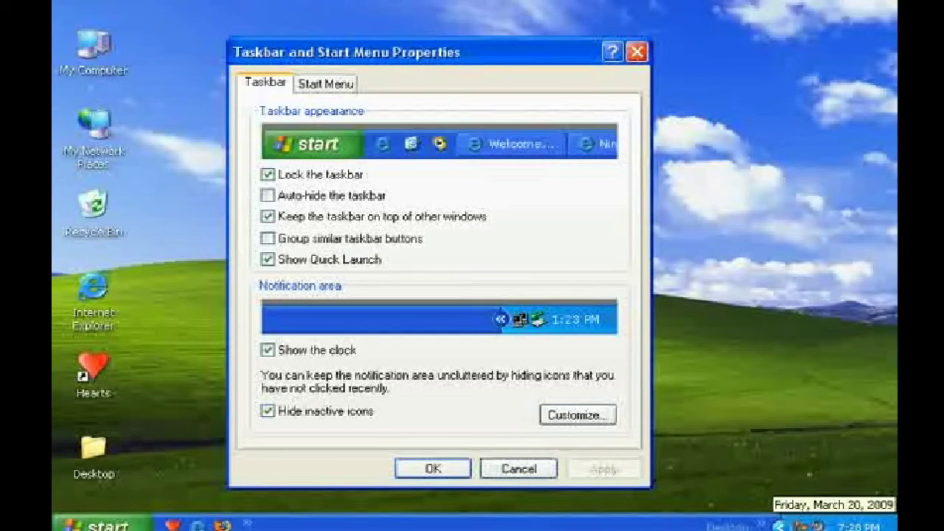
pyautogui.click(267, 351)
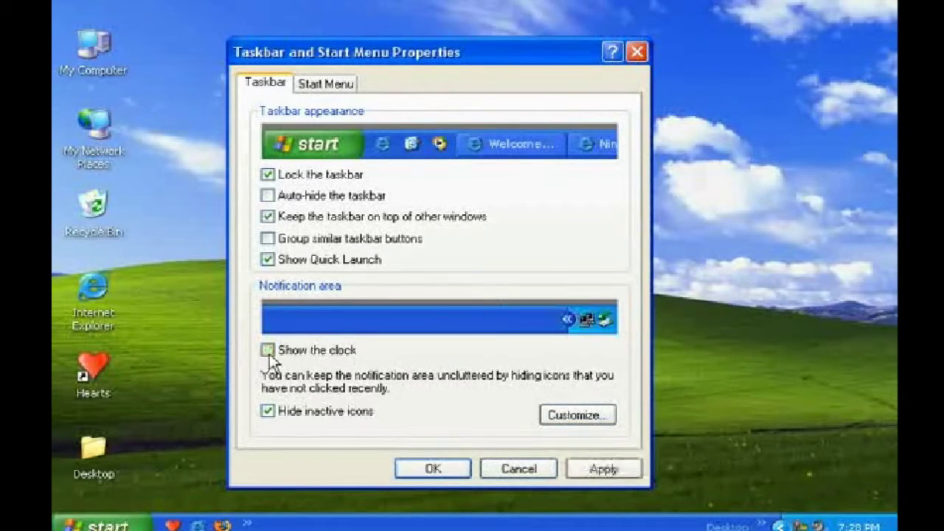
pyautogui.click(611, 474)
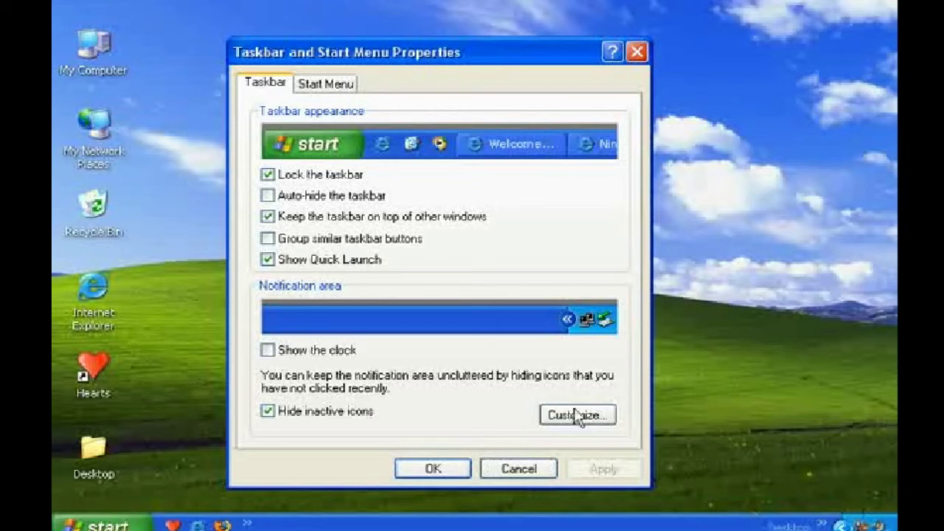
pyautogui.click(297, 353)
pyautogui.click(603, 469)
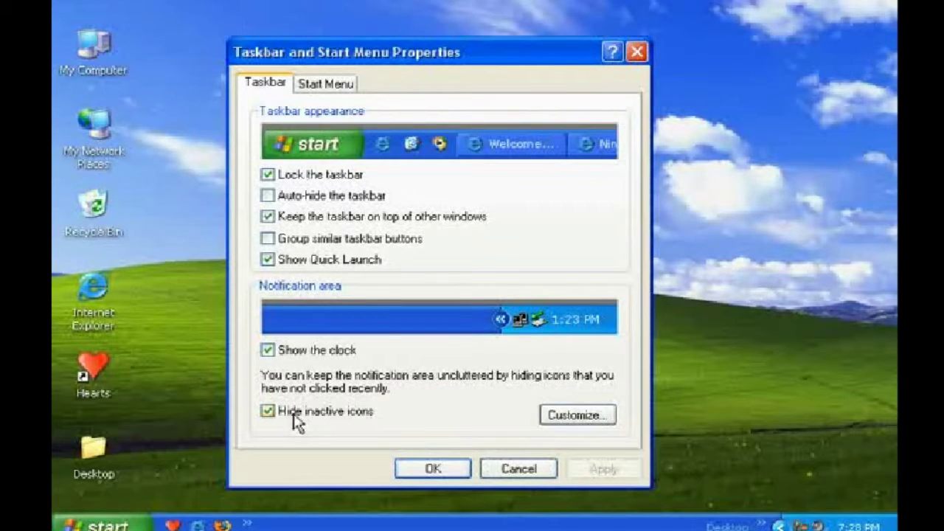
# - Stop hiding inactive notification icons, and apply the hiding of inactive icons again
pyautogui.click(272, 413)
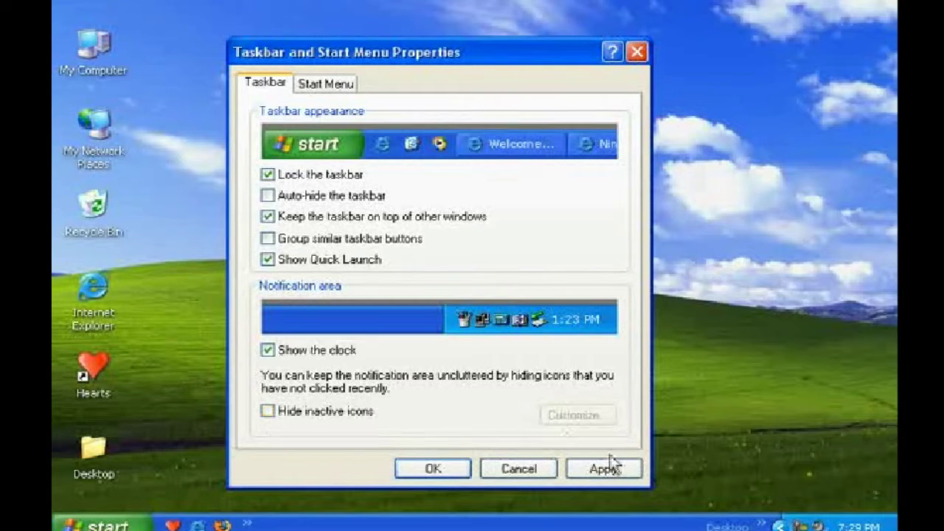
pyautogui.click(601, 468)
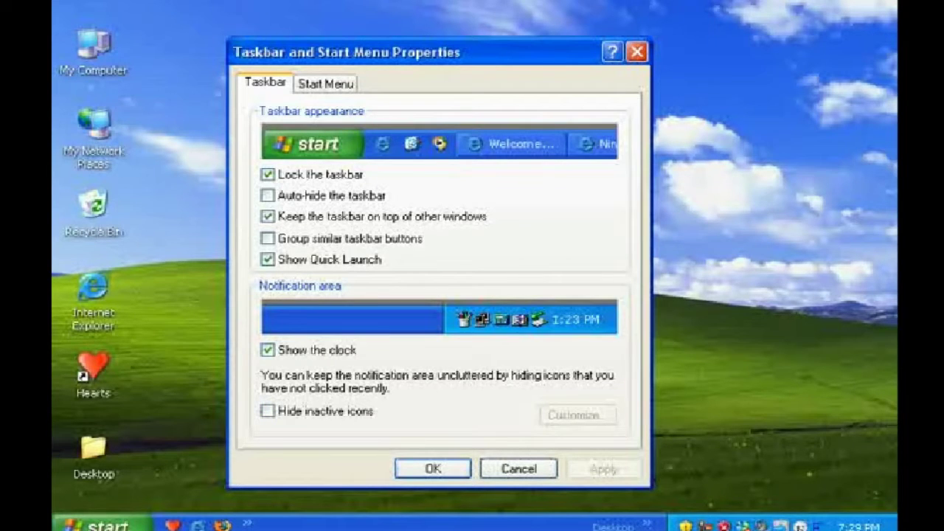
pyautogui.click(319, 418)
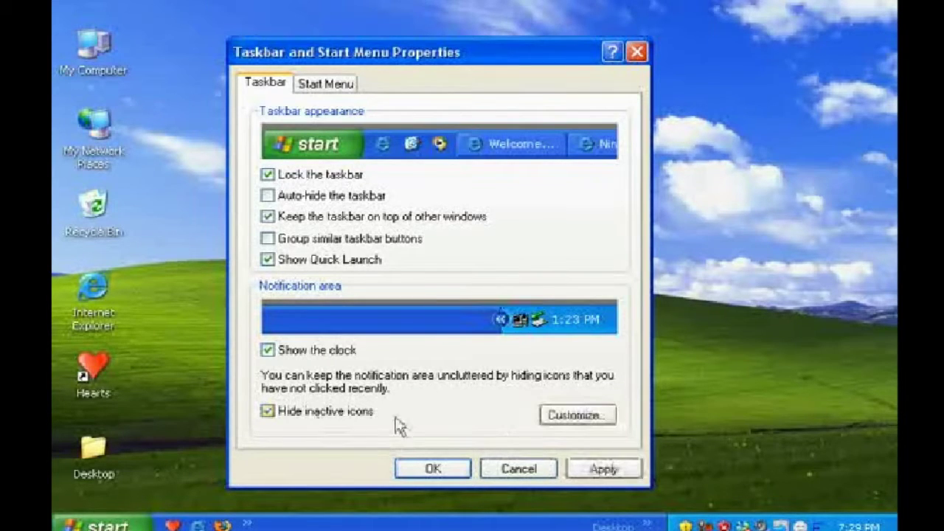
pyautogui.click(598, 469)
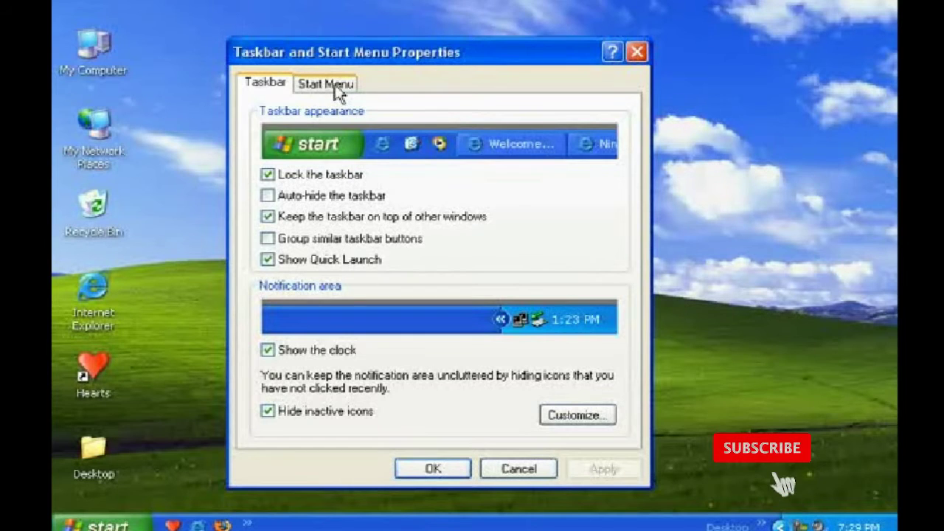
# - Look through the notification behavior of the listed items in Customize Notifications, and leave without changes
pyautogui.click(566, 416)
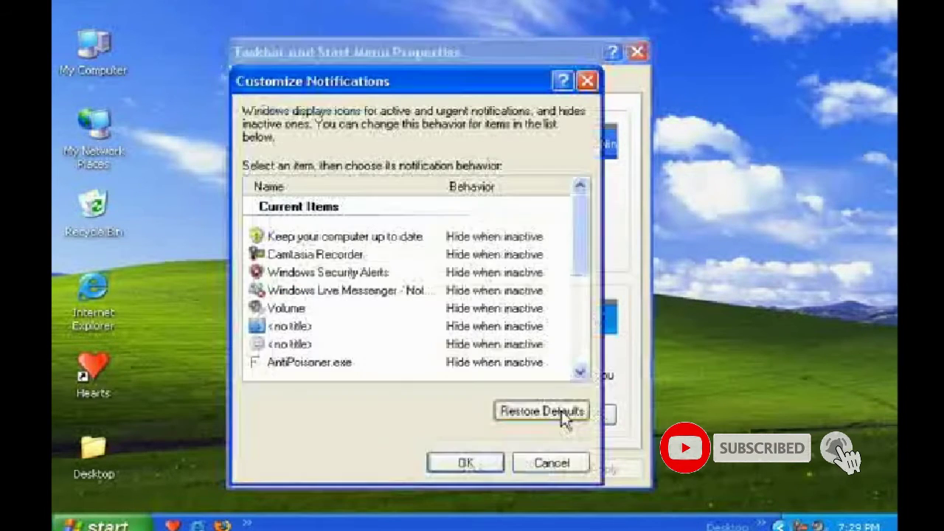
pyautogui.moveTo(575, 231)
pyautogui.mouseDown()
pyautogui.moveTo(582, 371)
pyautogui.moveTo(595, 219)
pyautogui.moveTo(590, 318)
pyautogui.moveTo(584, 221)
pyautogui.mouseUp()
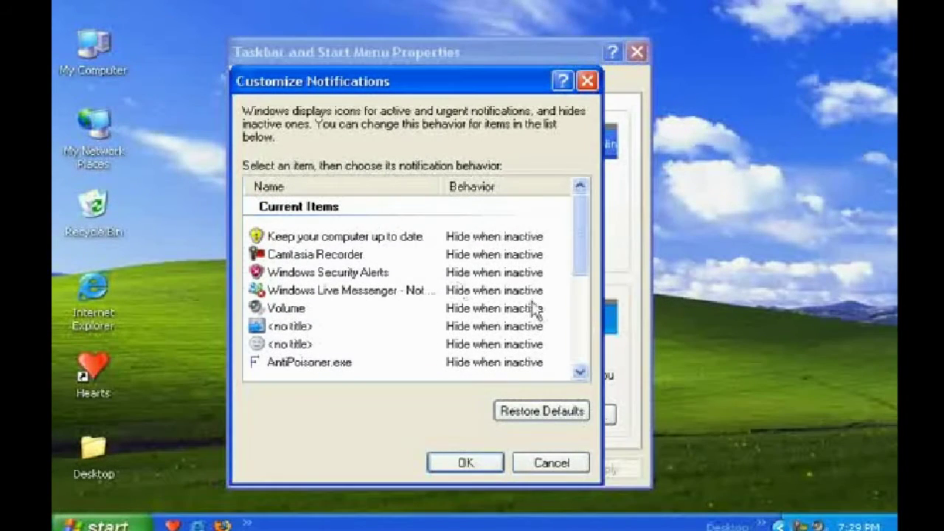
pyautogui.click(525, 466)
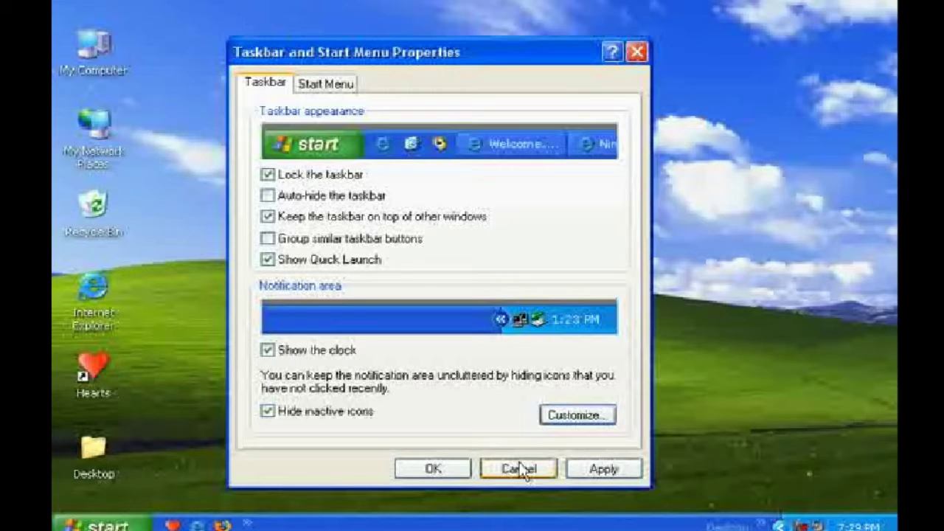
# - Change the Start menu style to Classic Start menu and apply it
pyautogui.click(324, 87)
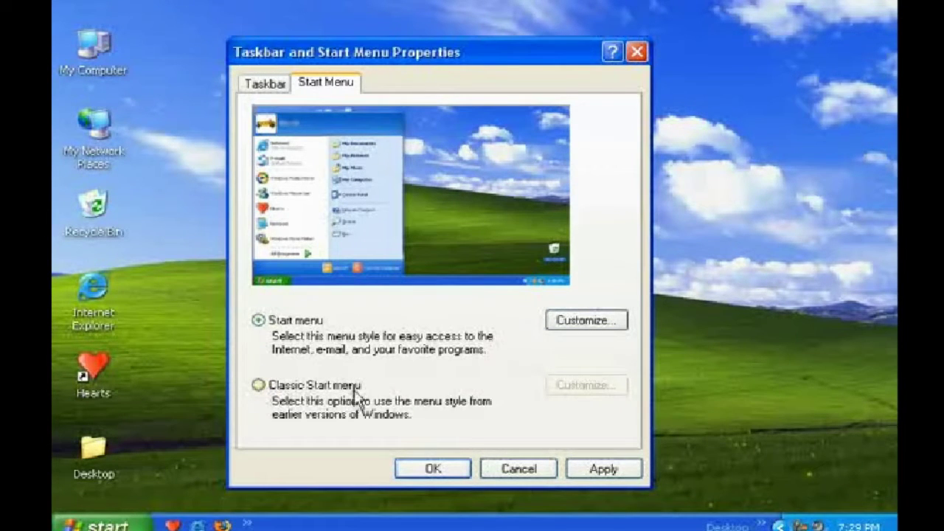
pyautogui.click(263, 391)
pyautogui.click(601, 471)
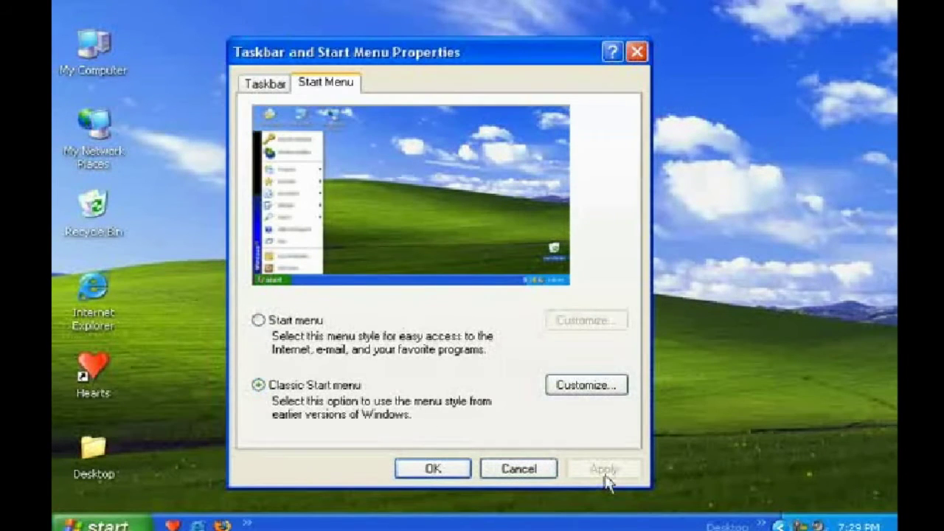
# - Look through the classic Start menu, including its Programs list
pyautogui.click(103, 524)
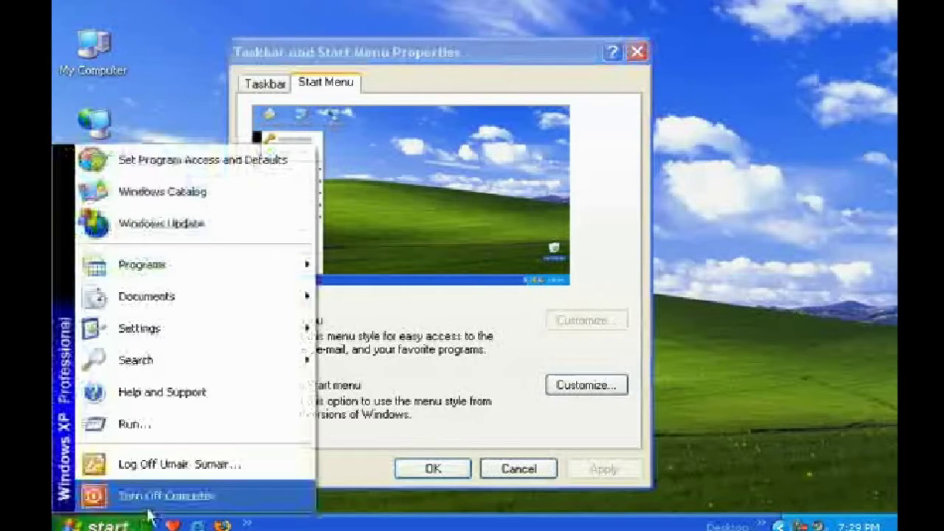
pyautogui.moveTo(181, 268)
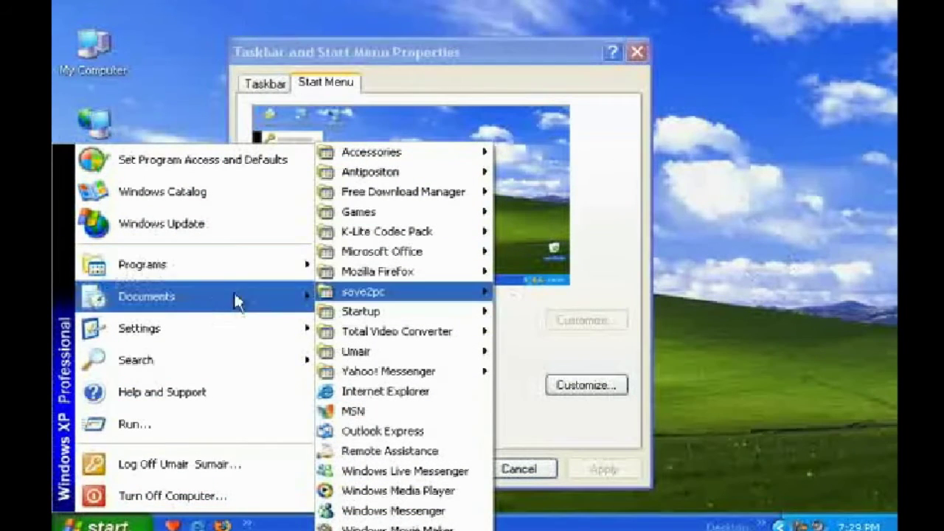
pyautogui.moveTo(218, 310)
pyautogui.click(807, 324)
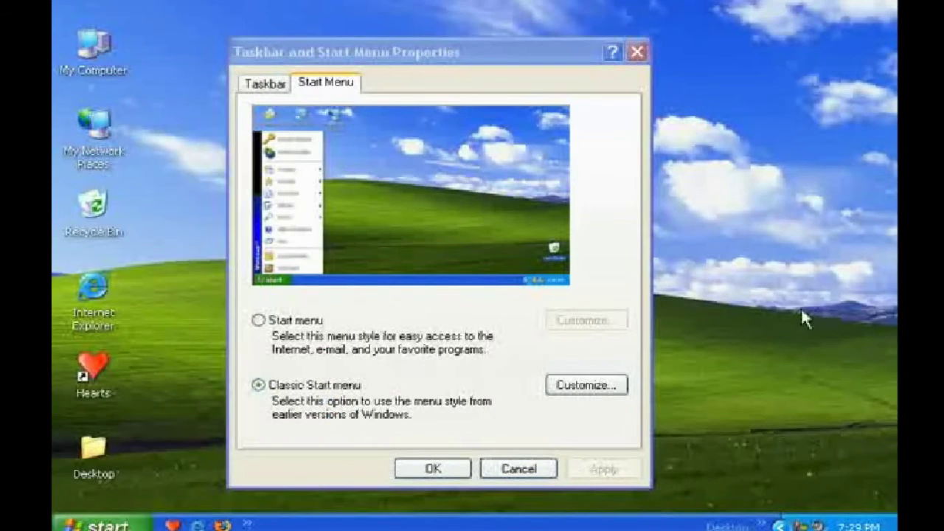
# - Clear the records of recently accessed documents, programs and Web sites in the Classic Start menu customization
pyautogui.click(587, 385)
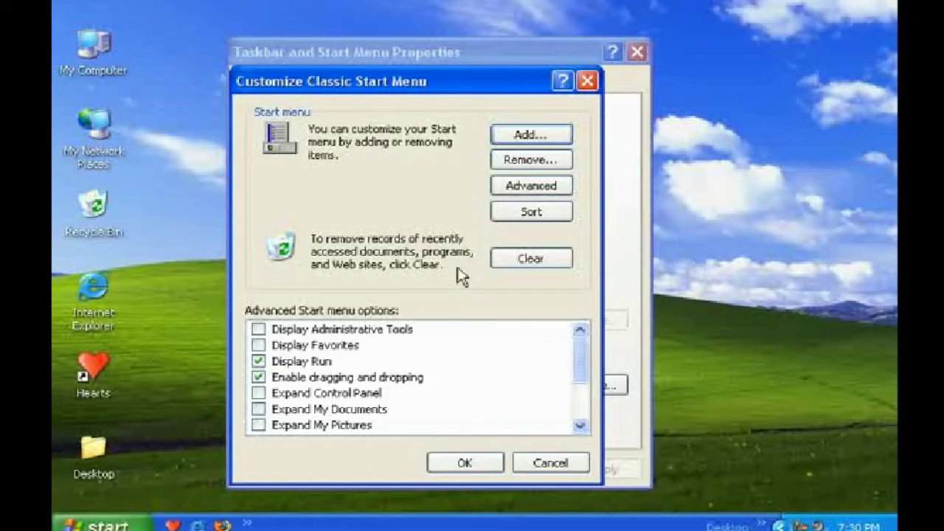
pyautogui.click(506, 253)
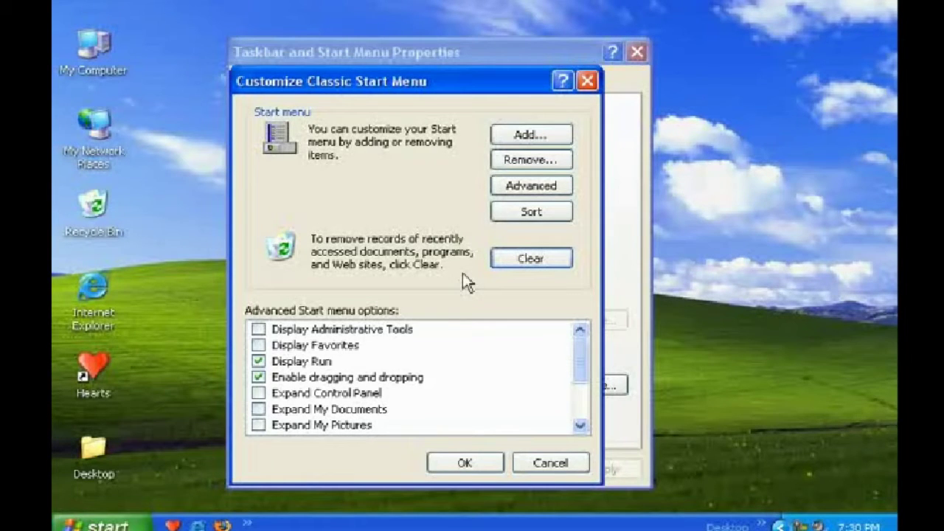
pyautogui.click(545, 267)
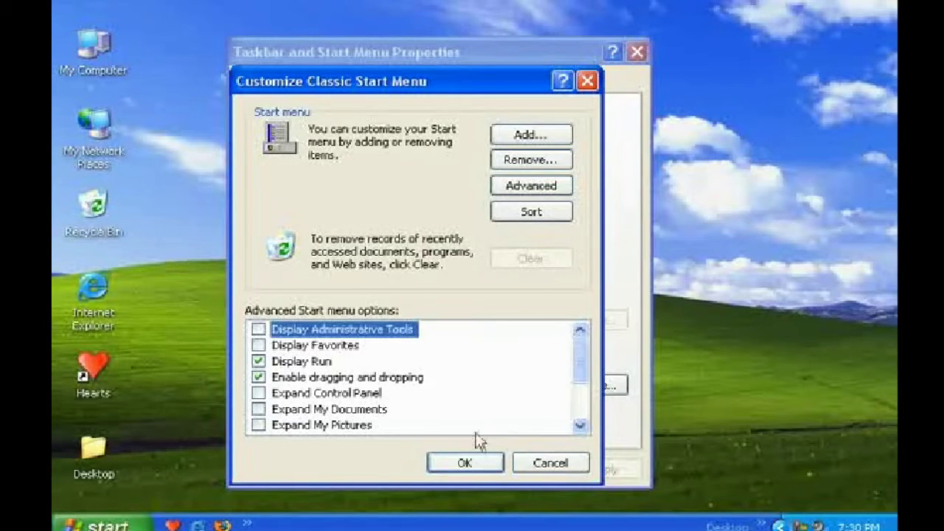
pyautogui.click(465, 464)
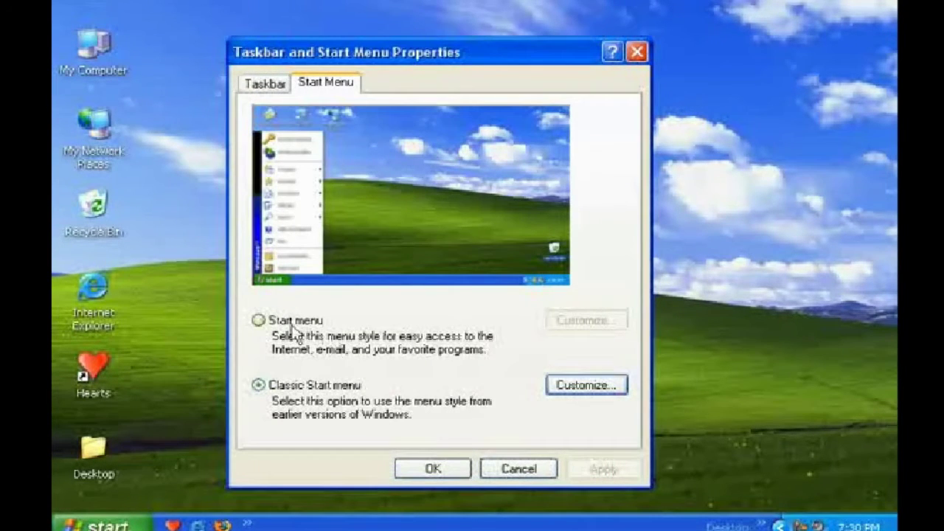
# - Change the menu style back to Start menu, apply it and check the Start menu
pyautogui.click(295, 329)
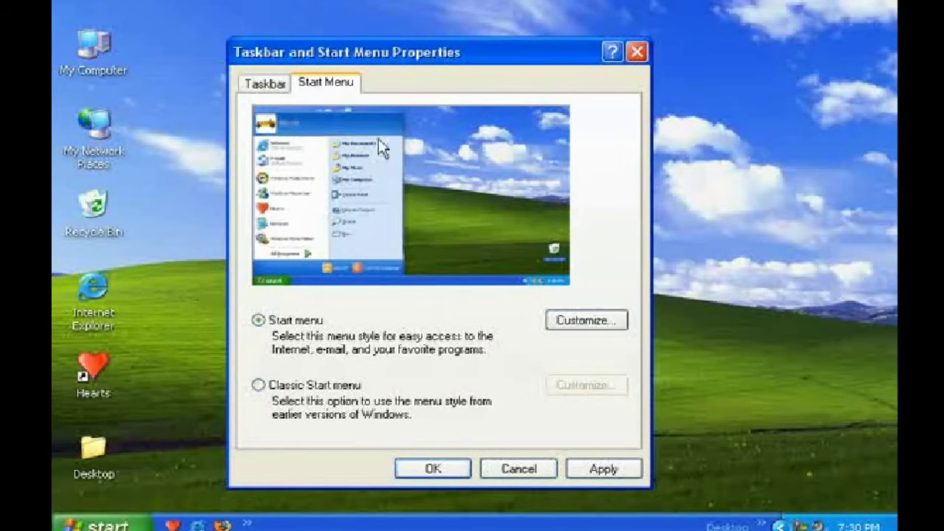
pyautogui.click(606, 471)
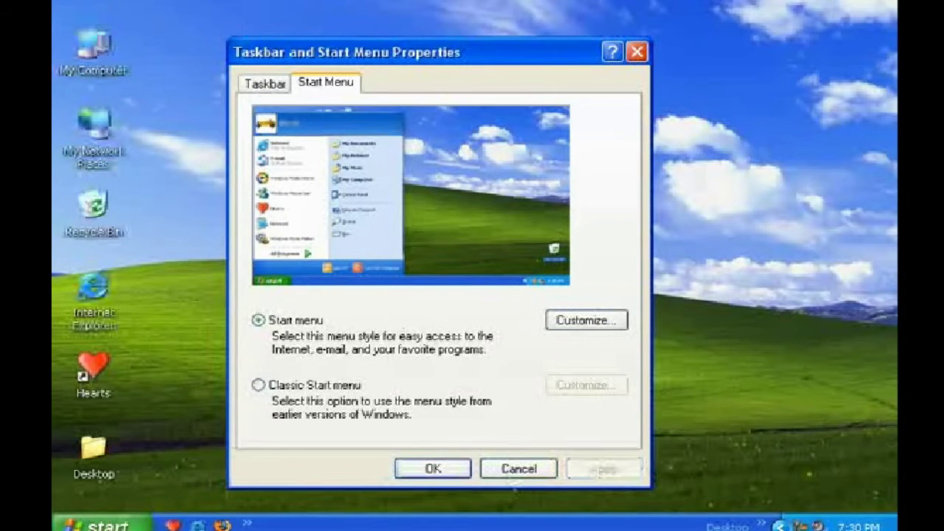
pyautogui.click(103, 524)
pyautogui.click(579, 526)
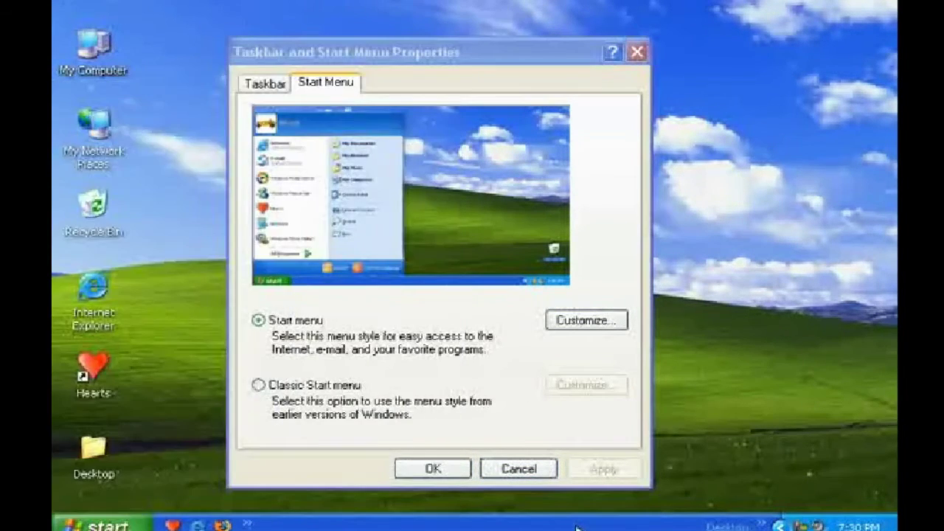
# - Set the Start menu's program icon size to Small icons, comparing the Start menu before and after the change
pyautogui.click(571, 326)
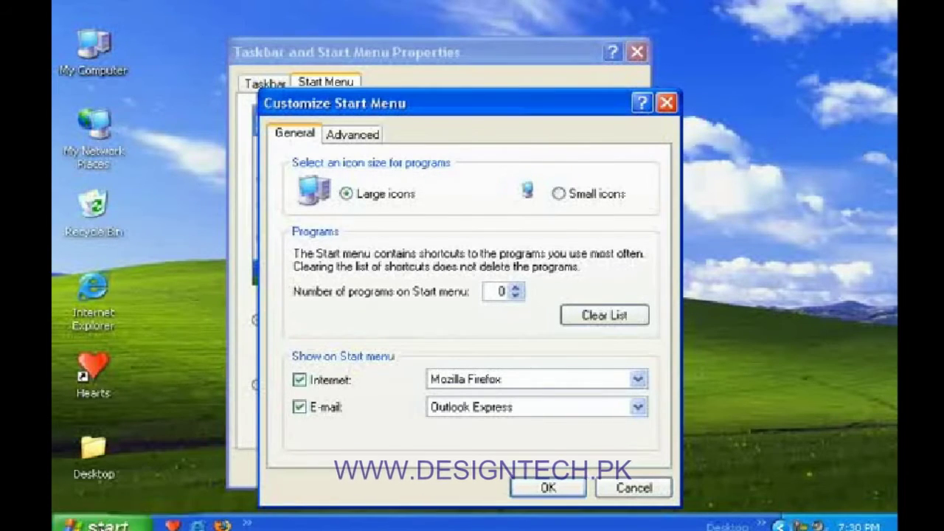
pyautogui.press('super')
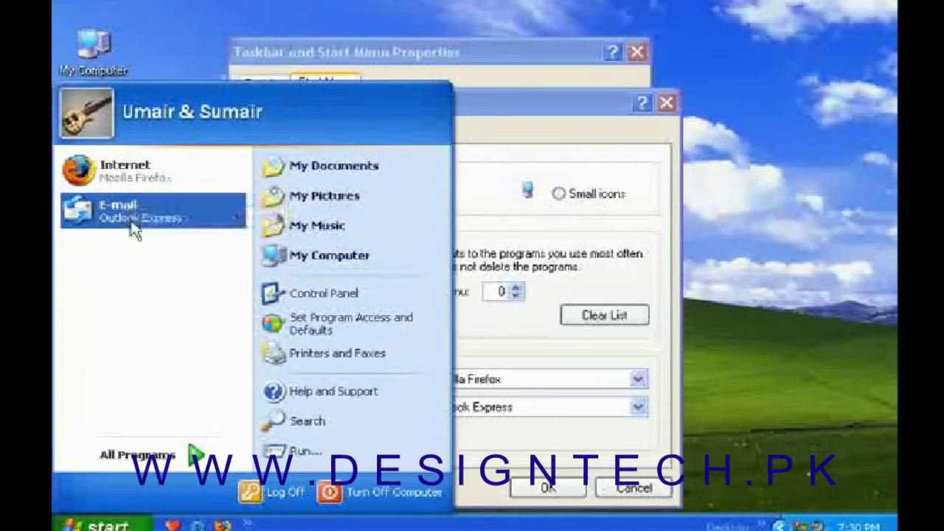
pyautogui.click(760, 267)
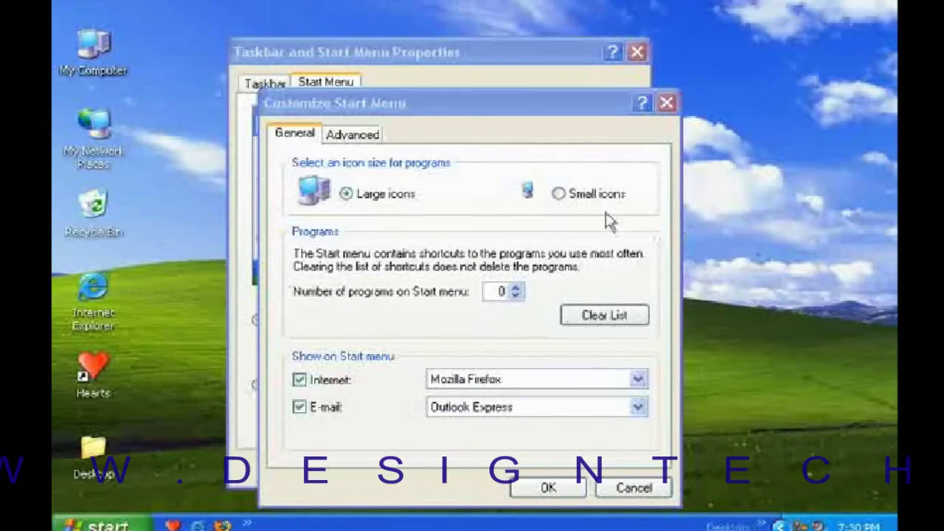
pyautogui.click(560, 195)
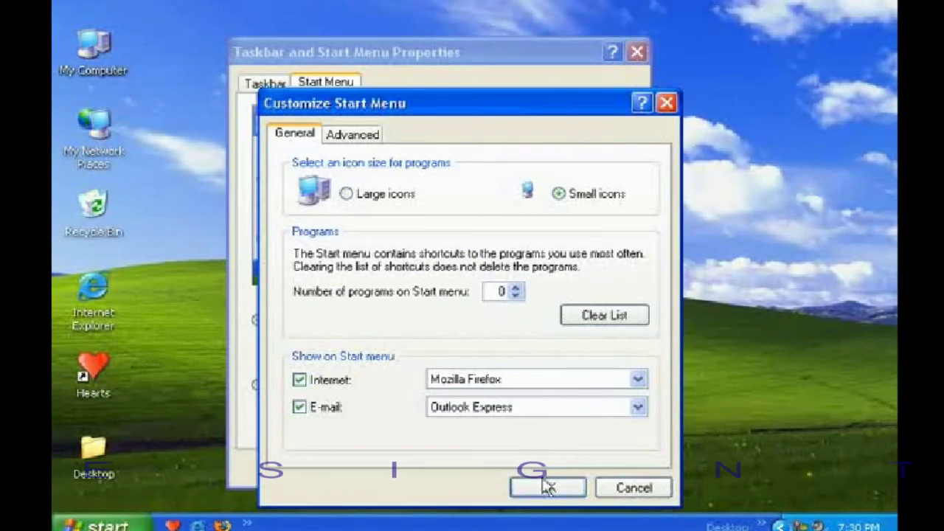
pyautogui.click(548, 487)
pyautogui.press('super')
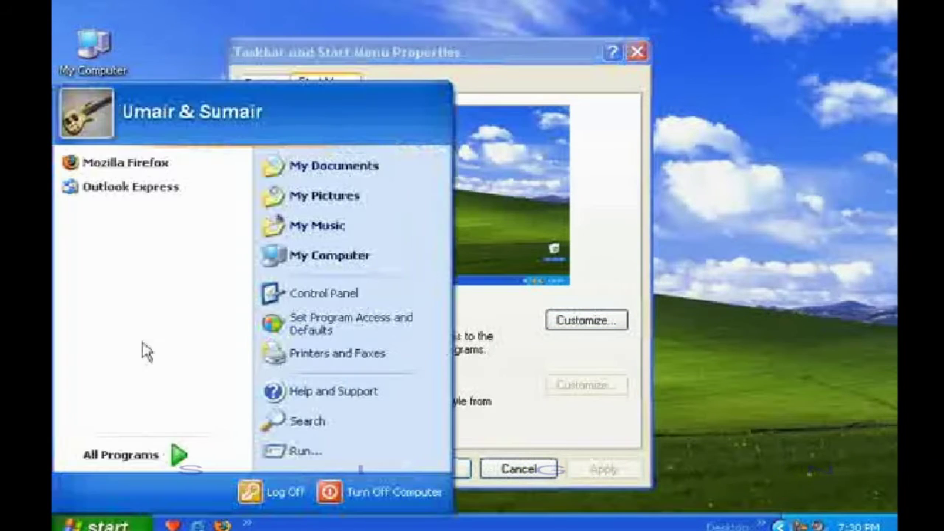
pyautogui.click(852, 422)
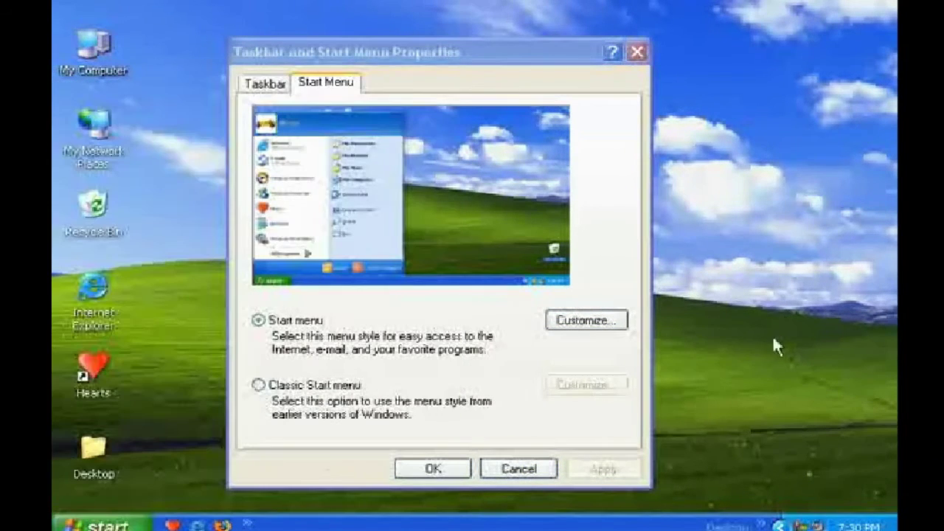
# - Review the number of programs setting and the Advanced items of Customize Start Menu, and close the properties without changes
pyautogui.click(595, 322)
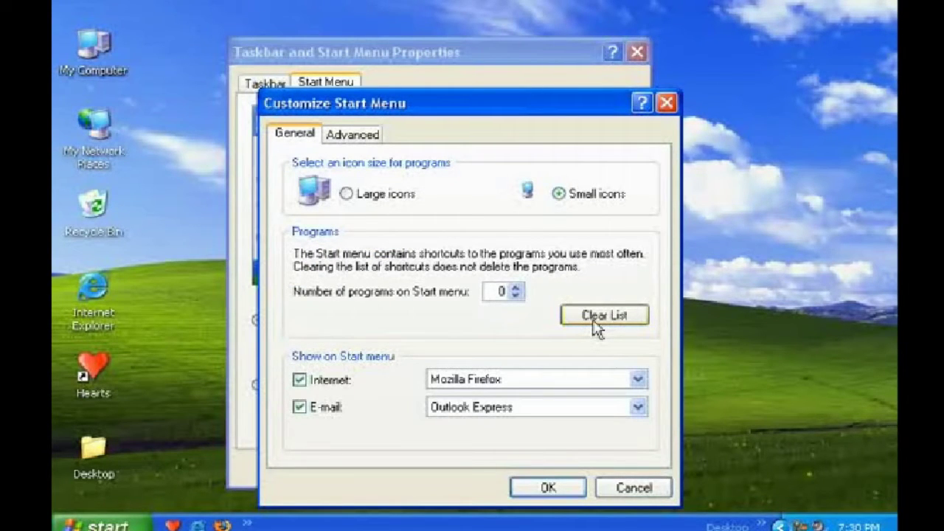
pyautogui.click(133, 524)
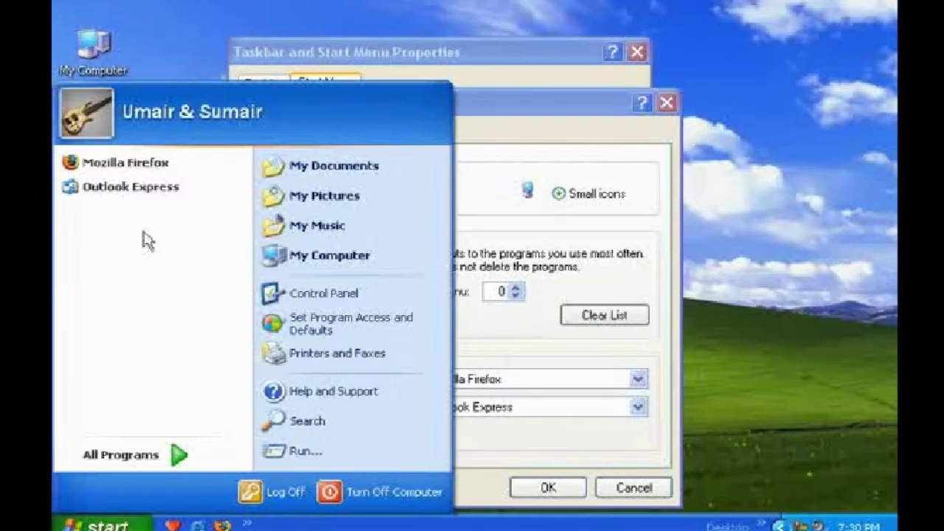
pyautogui.click(580, 266)
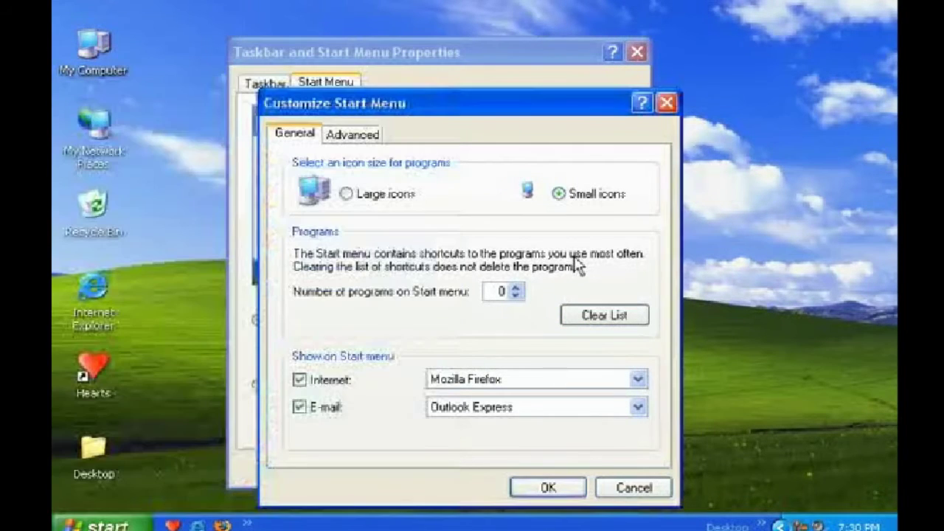
pyautogui.doubleClick(490, 291)
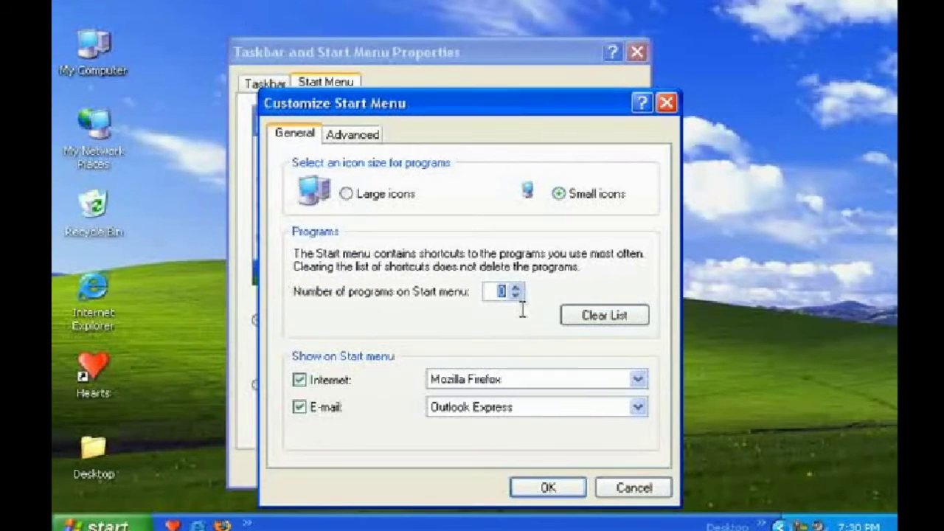
pyautogui.click(357, 137)
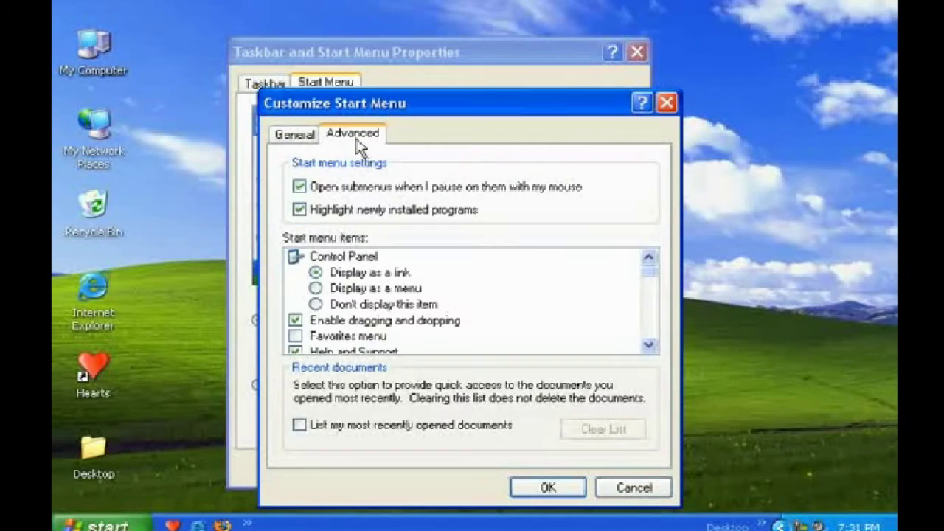
pyautogui.click(654, 301)
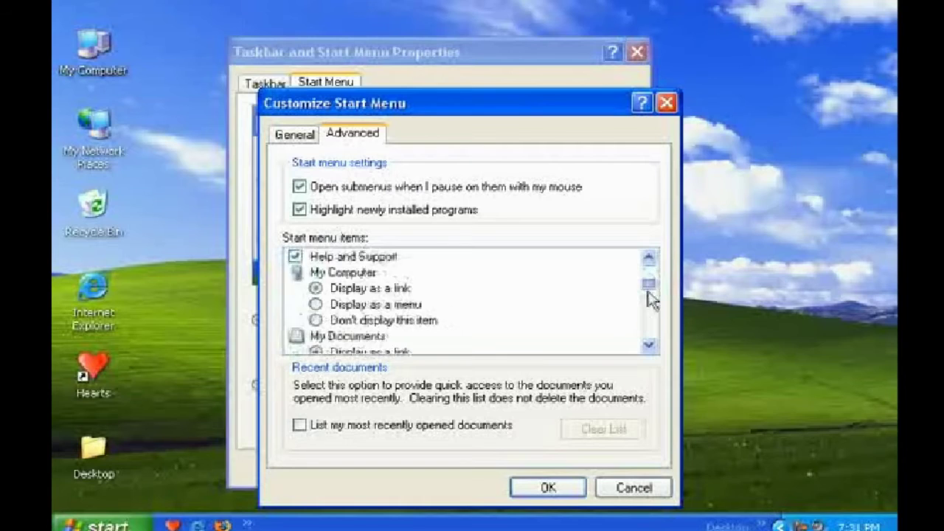
pyautogui.moveTo(651, 300); pyautogui.dragTo(649, 261)
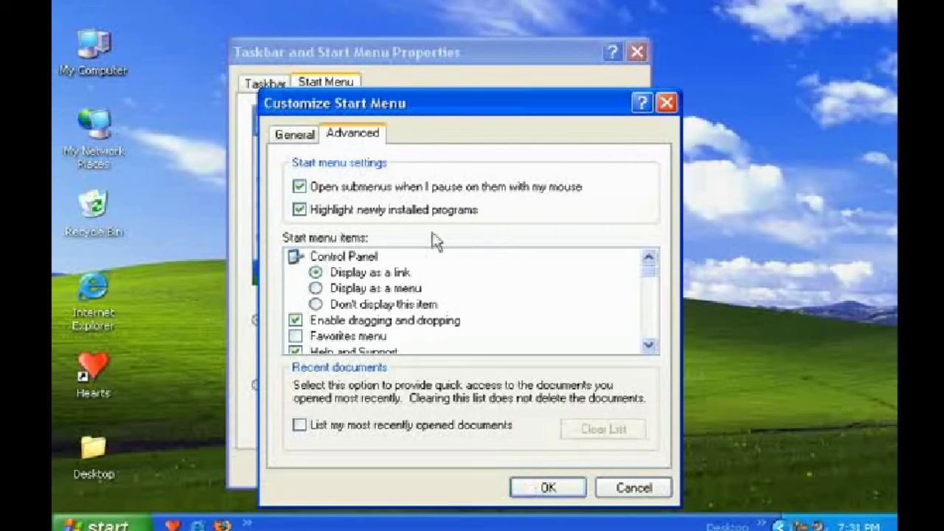
pyautogui.click(546, 488)
pyautogui.click(606, 475)
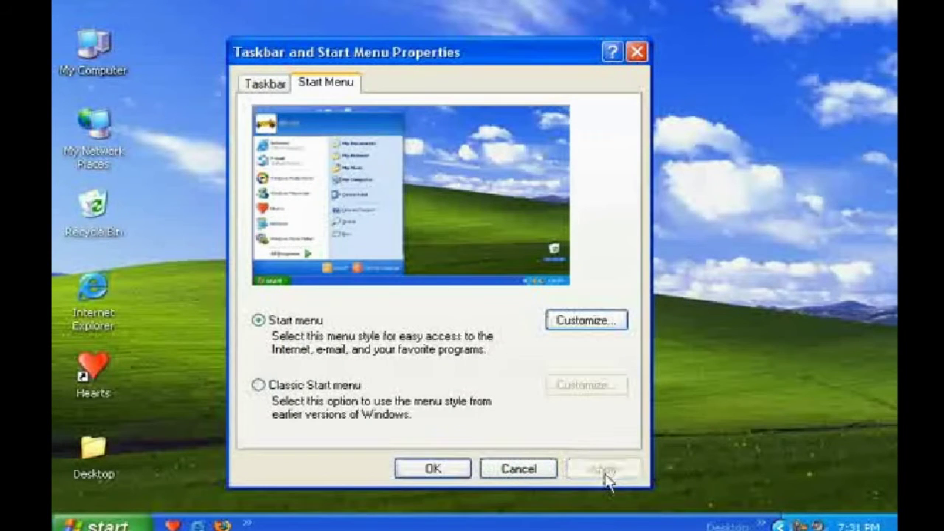
pyautogui.click(455, 469)
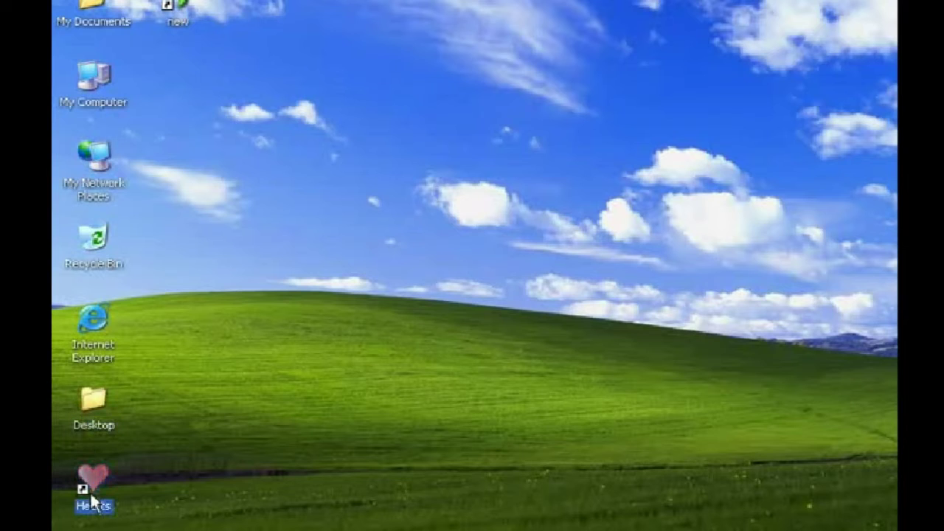
# - Delete the Desktop folder and the Hearts shortcut from the desktop together, sending them to the Recycle Bin
pyautogui.click(89, 405)
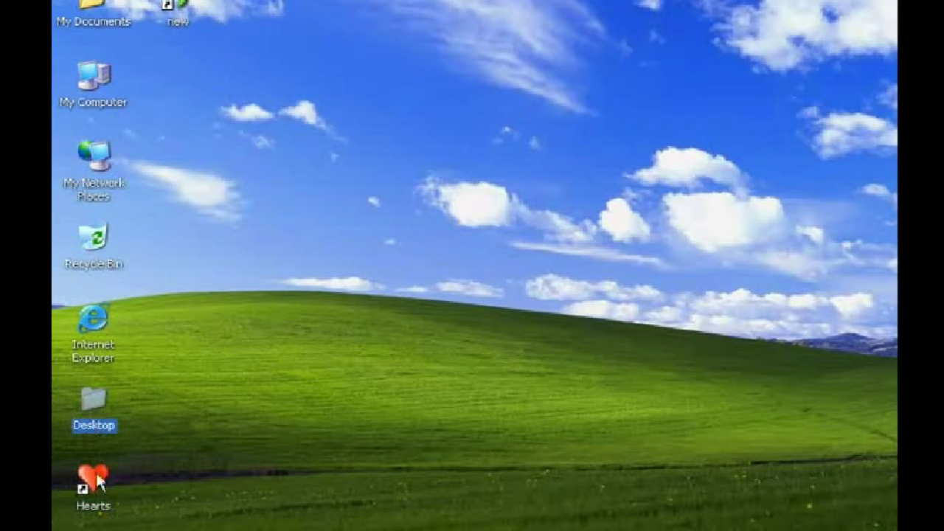
pyautogui.click(188, 27)
pyautogui.moveTo(129, 398); pyautogui.dragTo(68, 523)
pyautogui.rightClick(96, 506)
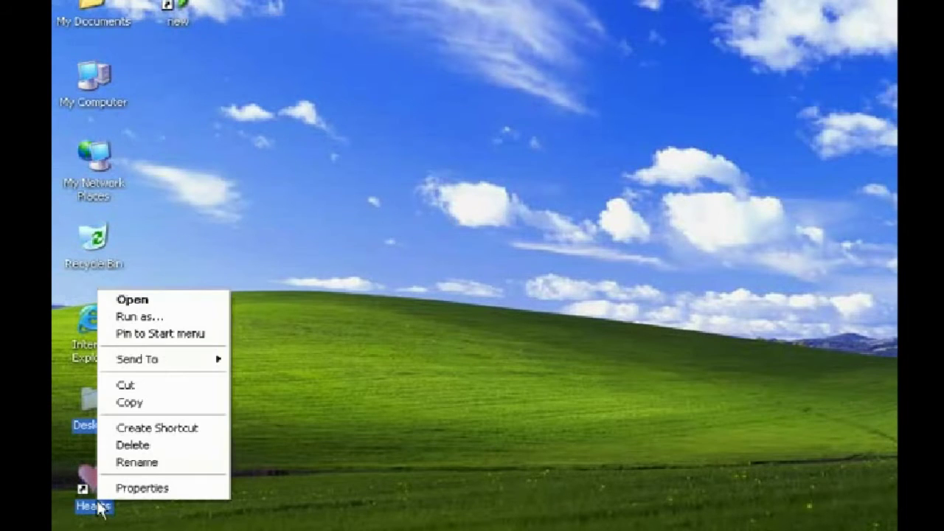
pyautogui.click(131, 444)
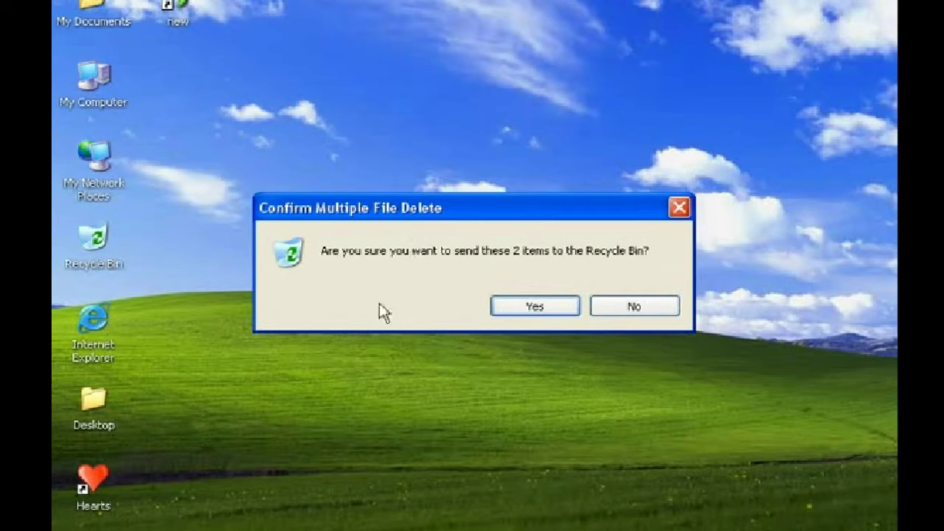
pyautogui.click(522, 307)
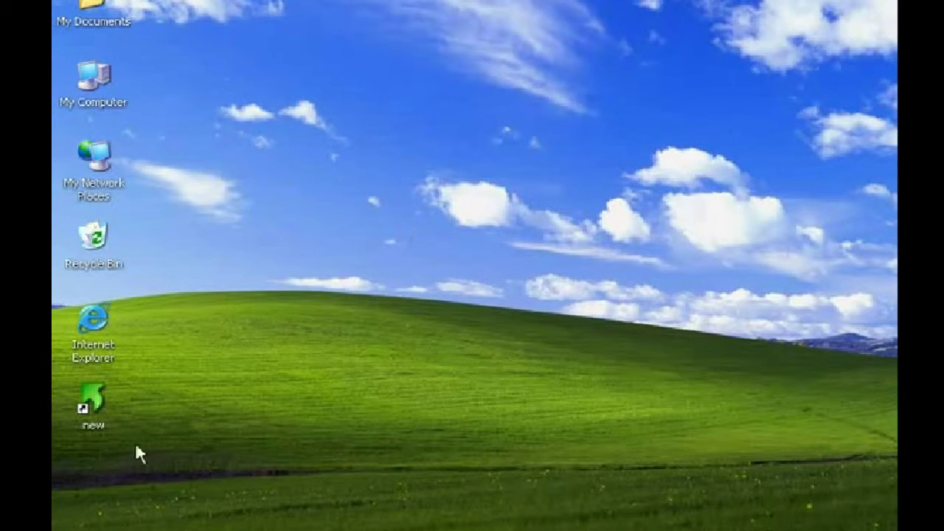
# - Open the Recycle Bin and move its window clear of the desktop icons
pyautogui.rightClick(89, 236)
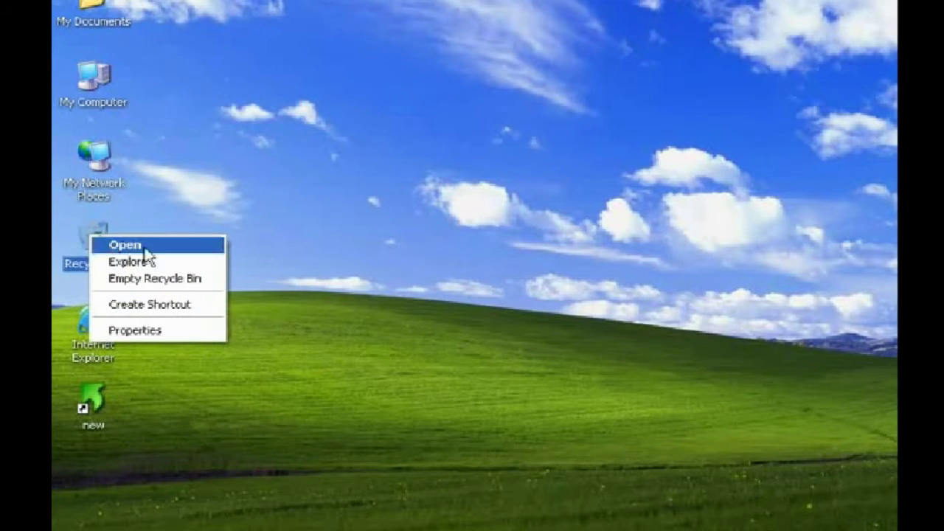
pyautogui.click(295, 435)
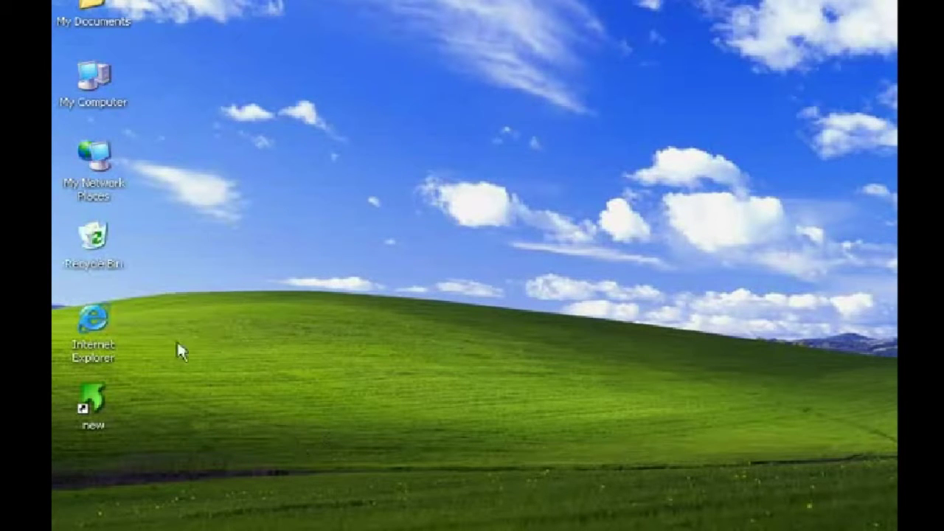
pyautogui.rightClick(93, 275)
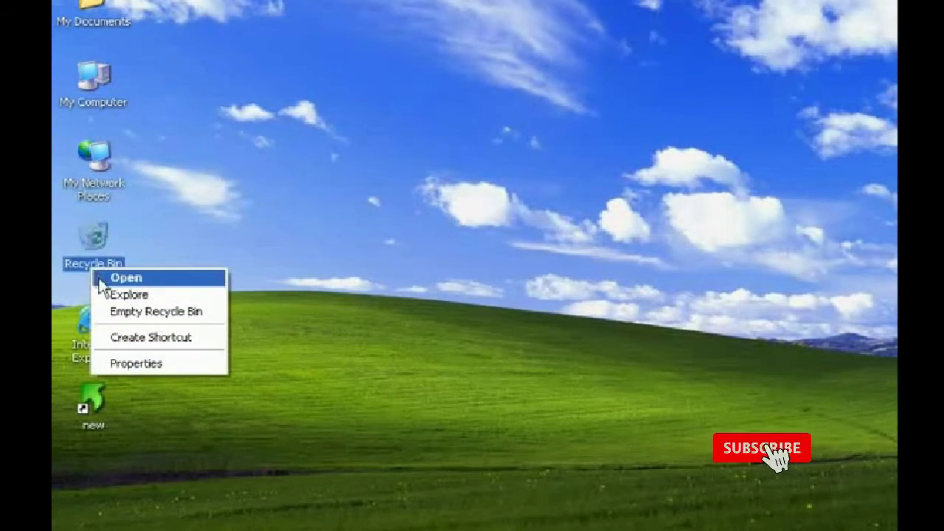
pyautogui.click(100, 278)
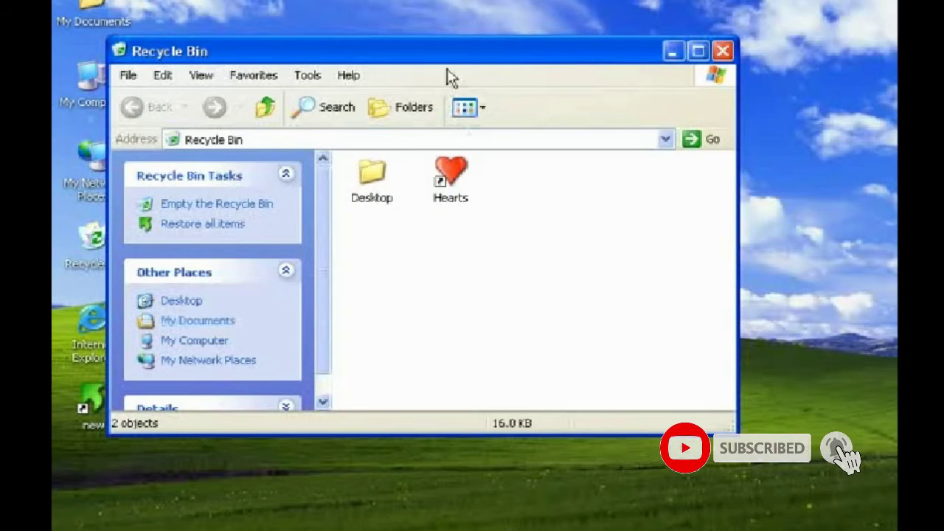
pyautogui.moveTo(447, 53); pyautogui.dragTo(558, 45)
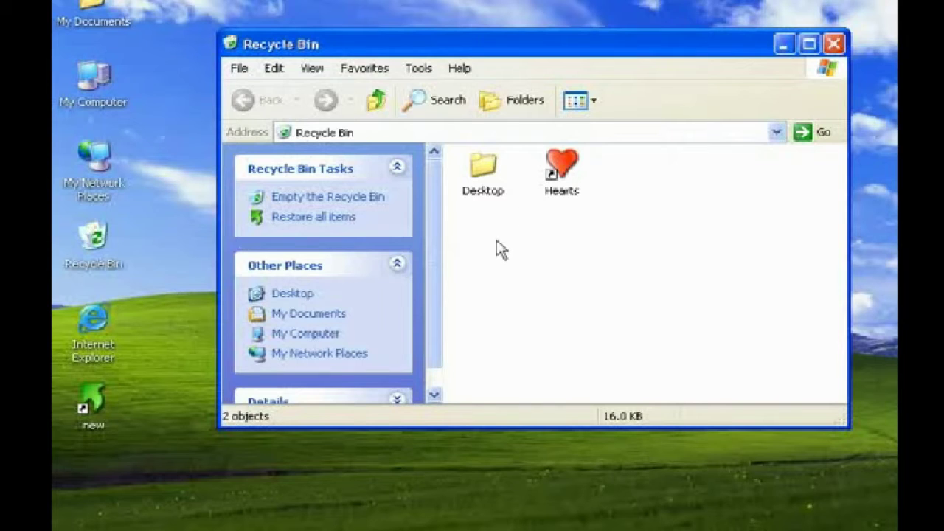
# - Restore the deleted Desktop folder from the Recycle Bin to the desktop and close the Recycle Bin window
pyautogui.rightClick(492, 190)
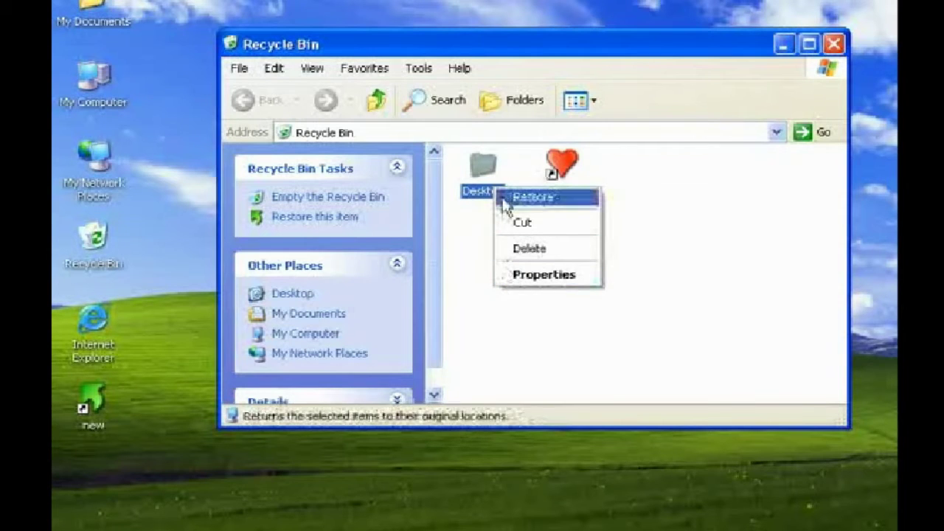
pyautogui.click(531, 197)
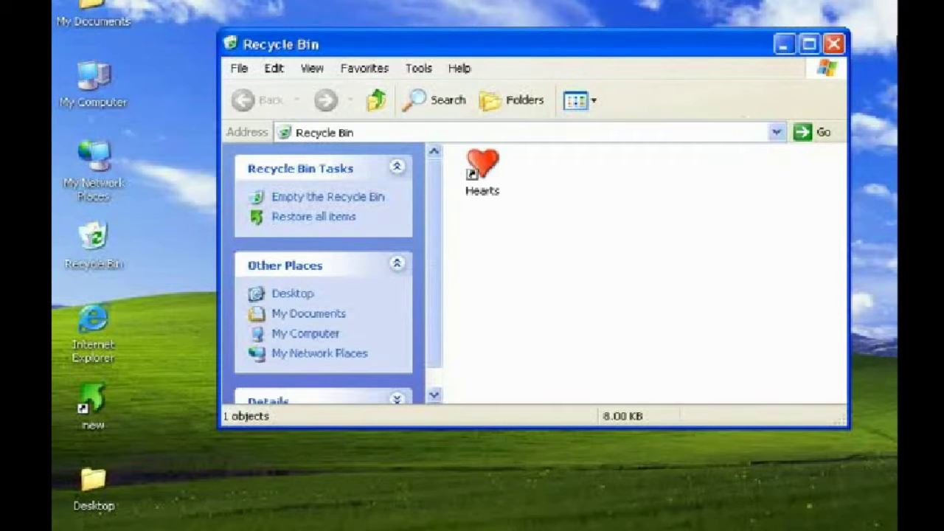
pyautogui.click(833, 45)
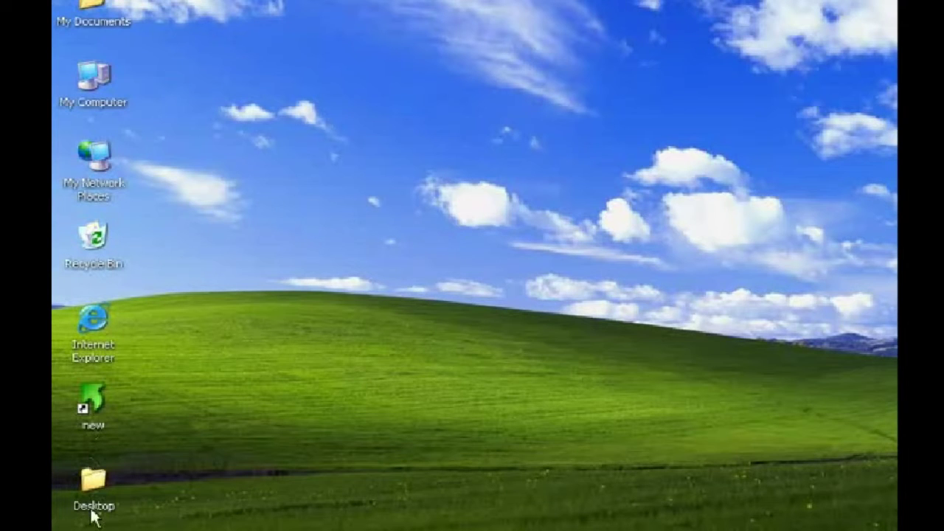
# - Reopen the Recycle Bin to check its remaining contents, reposition its window, and close it
pyautogui.rightClick(96, 265)
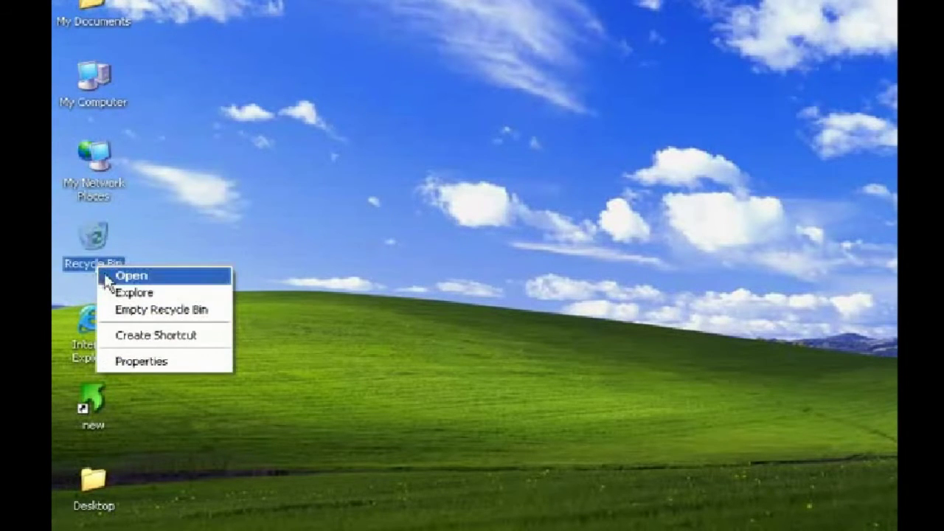
pyautogui.click(111, 274)
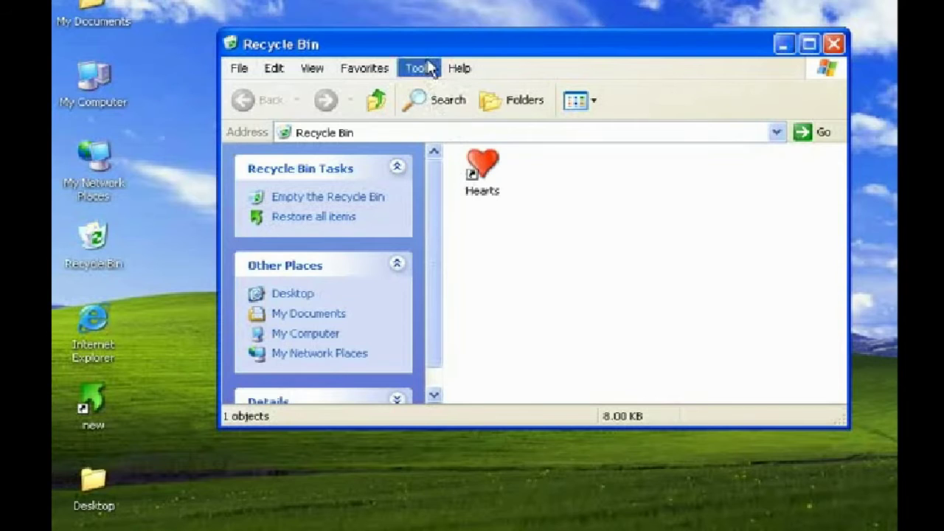
pyautogui.moveTo(430, 50); pyautogui.dragTo(408, 103)
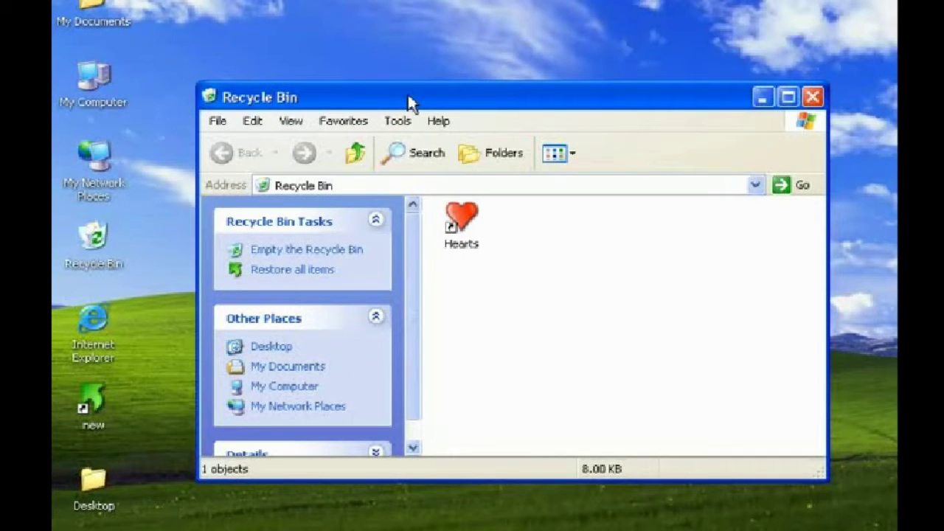
pyautogui.click(812, 98)
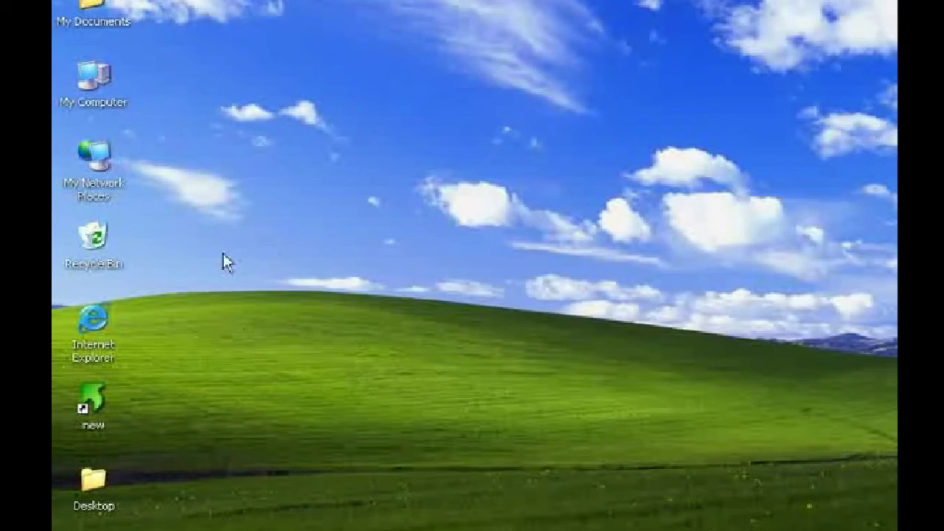
# - Empty the Recycle Bin to permanently delete the Hearts shortcut, and check the bin's contents before closing it
pyautogui.rightClick(94, 255)
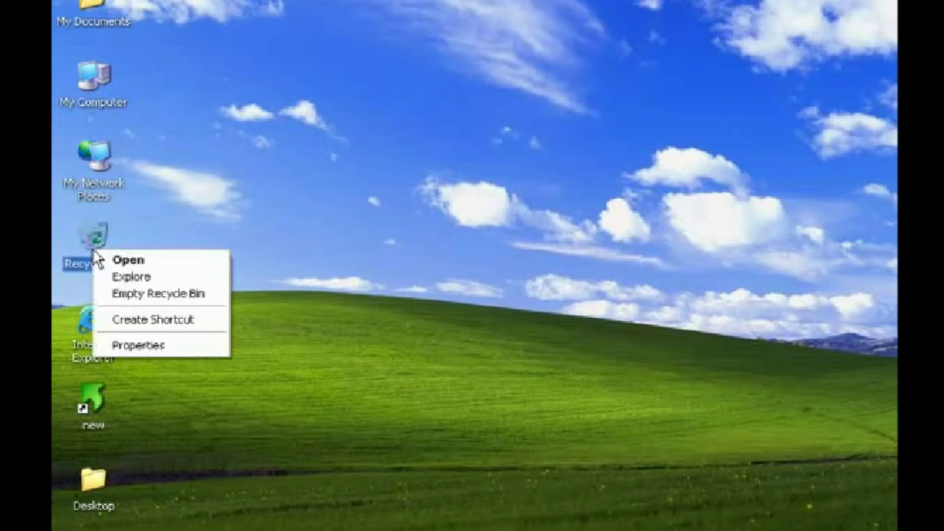
pyautogui.click(105, 294)
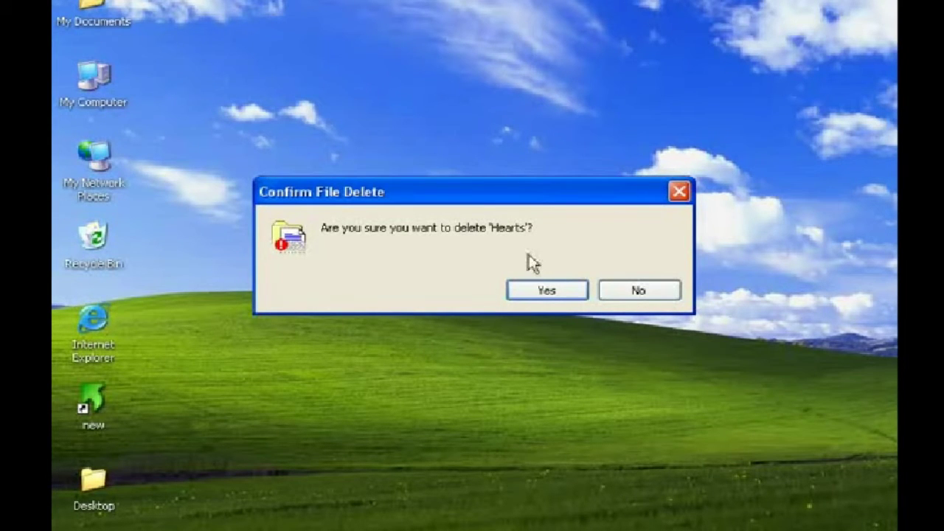
pyautogui.click(515, 292)
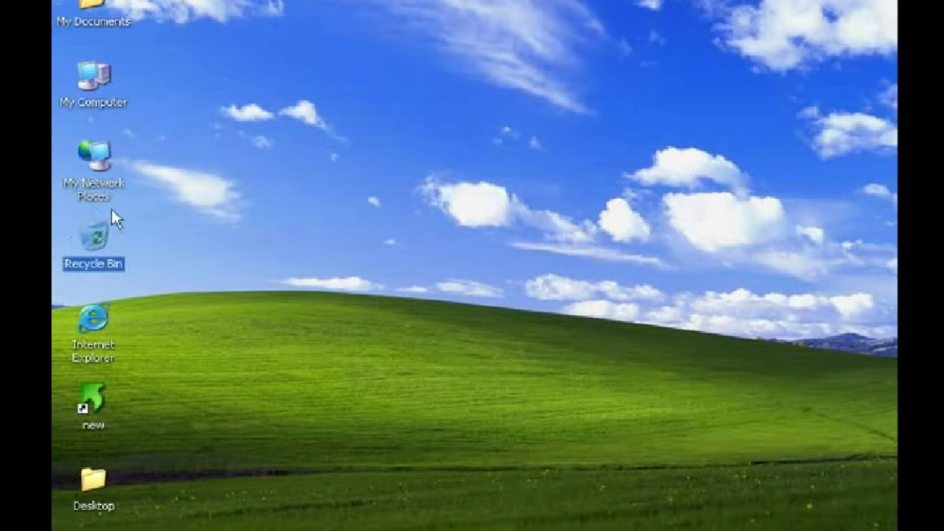
pyautogui.doubleClick(91, 262)
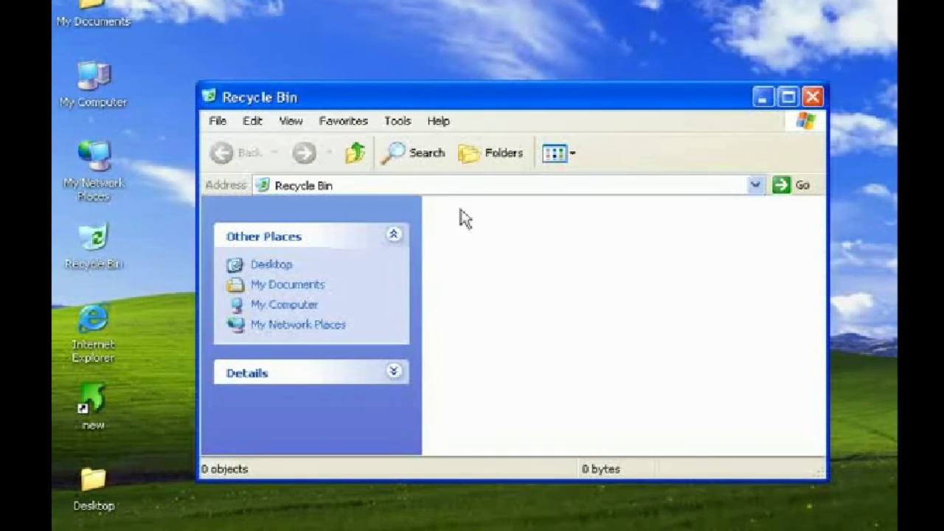
pyautogui.moveTo(464, 218); pyautogui.dragTo(731, 299)
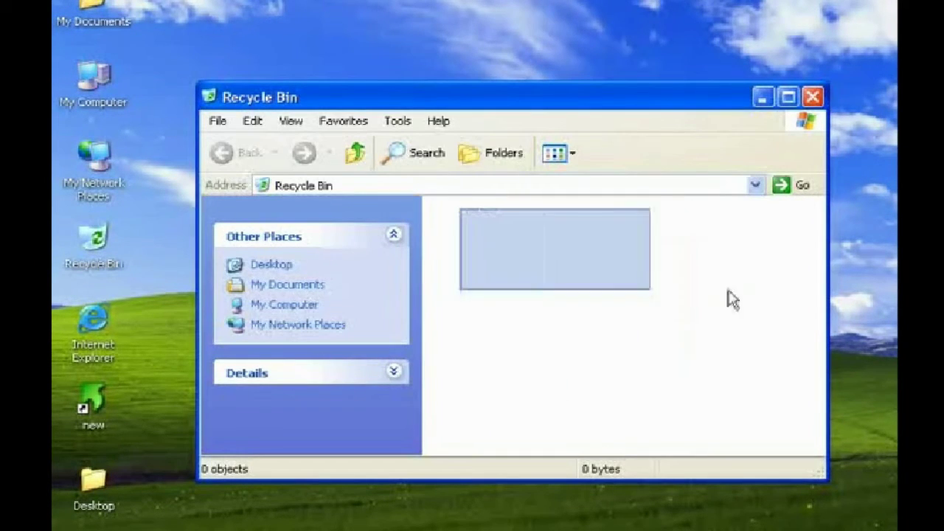
pyautogui.click(812, 99)
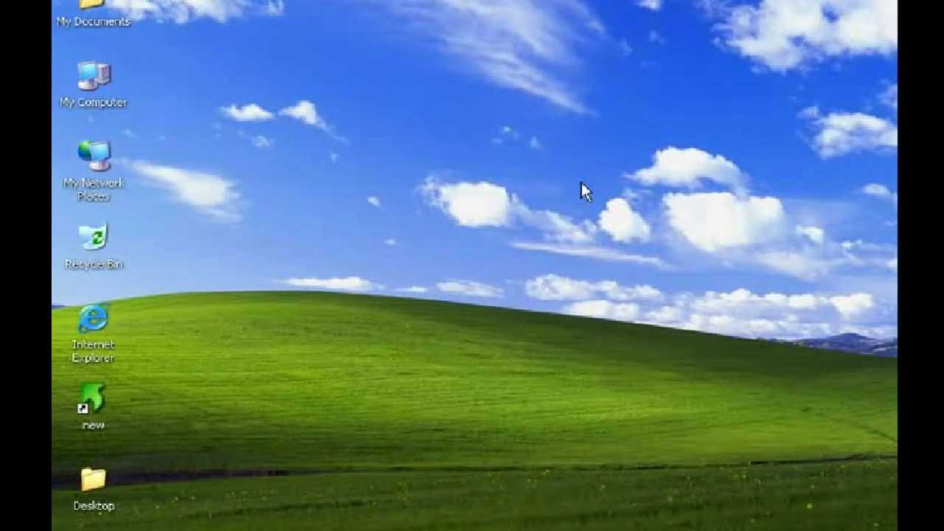
# - Delete the new shortcut and the Desktop folder from the desktop together, sending them to the Recycle Bin
pyautogui.moveTo(156, 417); pyautogui.dragTo(59, 522)
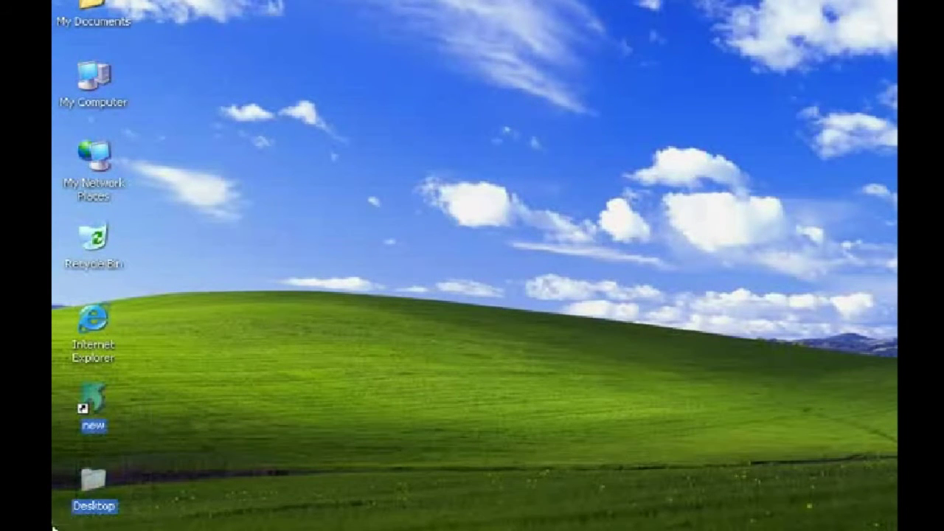
pyautogui.rightClick(98, 506)
pyautogui.click(147, 448)
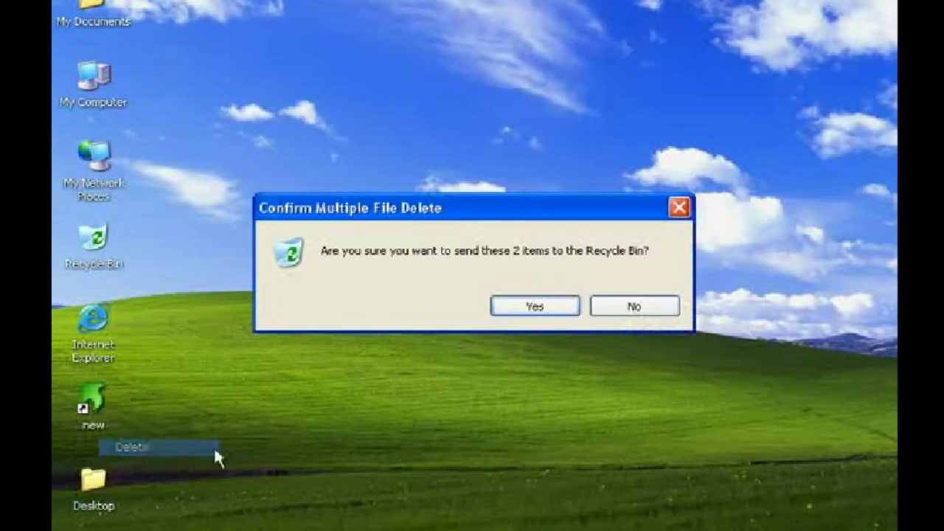
pyautogui.click(504, 310)
# - Inspect the two newly deleted items in the Recycle Bin and return to the desktop
pyautogui.doubleClick(93, 244)
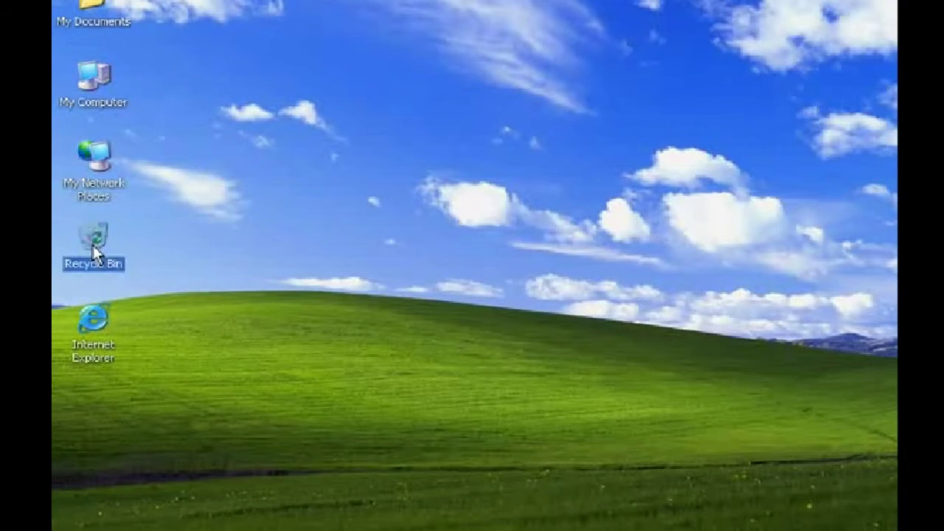
pyautogui.click(811, 96)
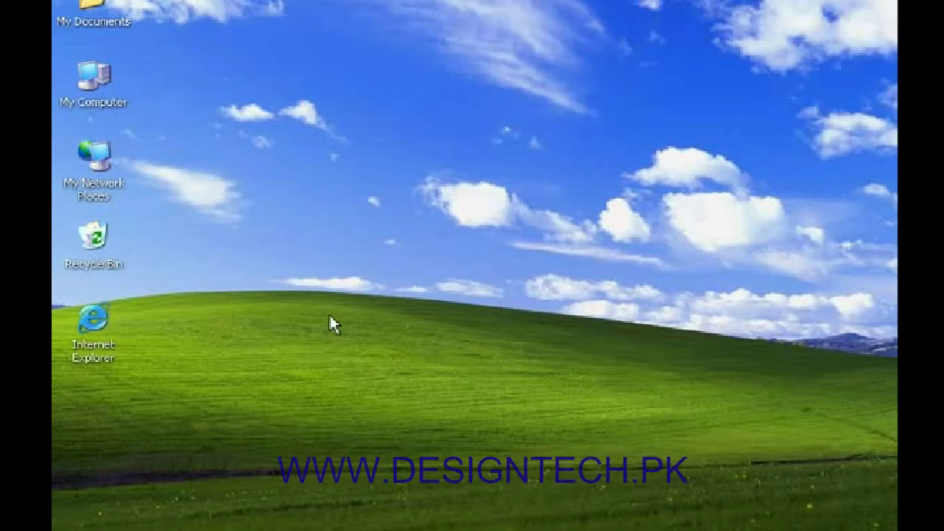
pyautogui.doubleClick(96, 259)
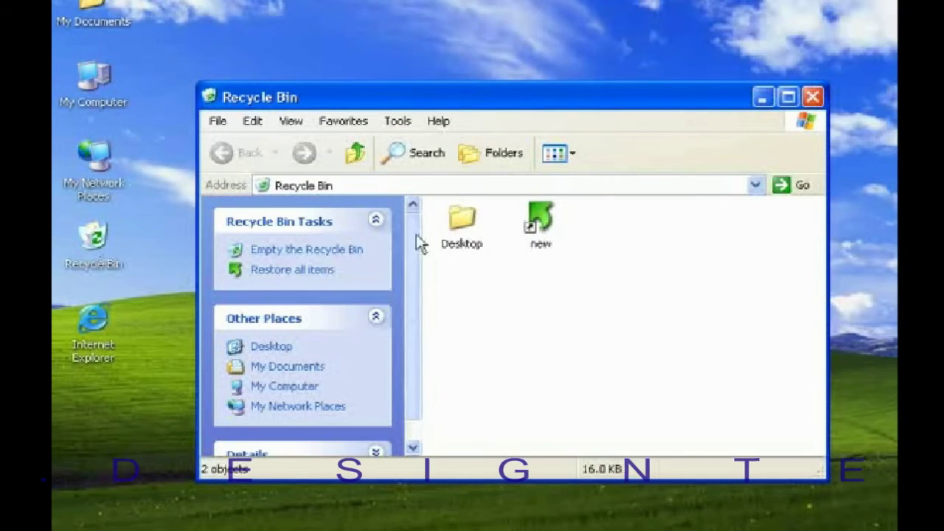
pyautogui.click(812, 96)
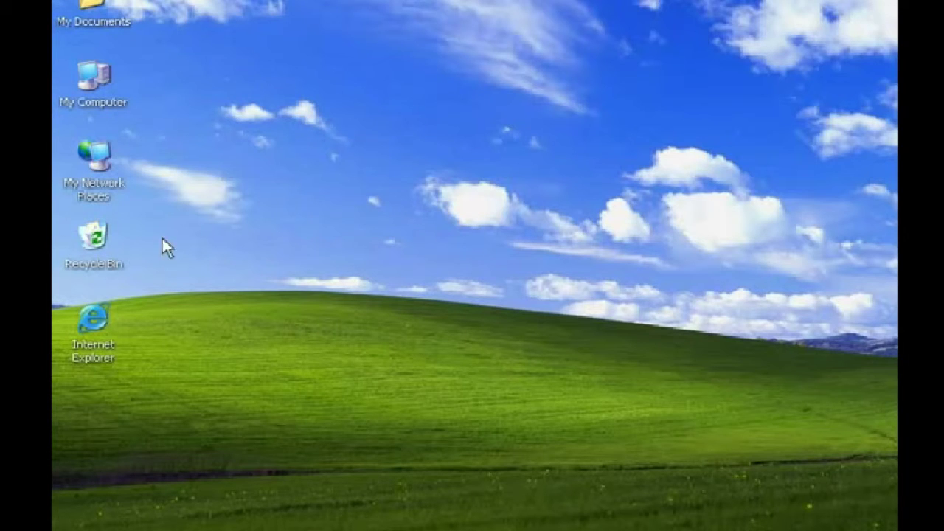
# - Open My Computer and examine the Shared Documents and user's documents folders under Files Stored on This Computer
pyautogui.doubleClick(97, 104)
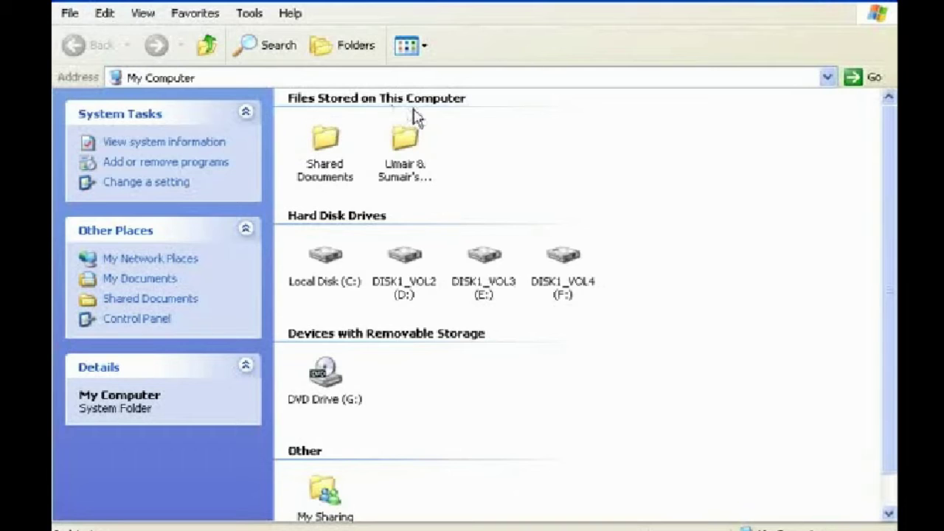
pyautogui.click(325, 183)
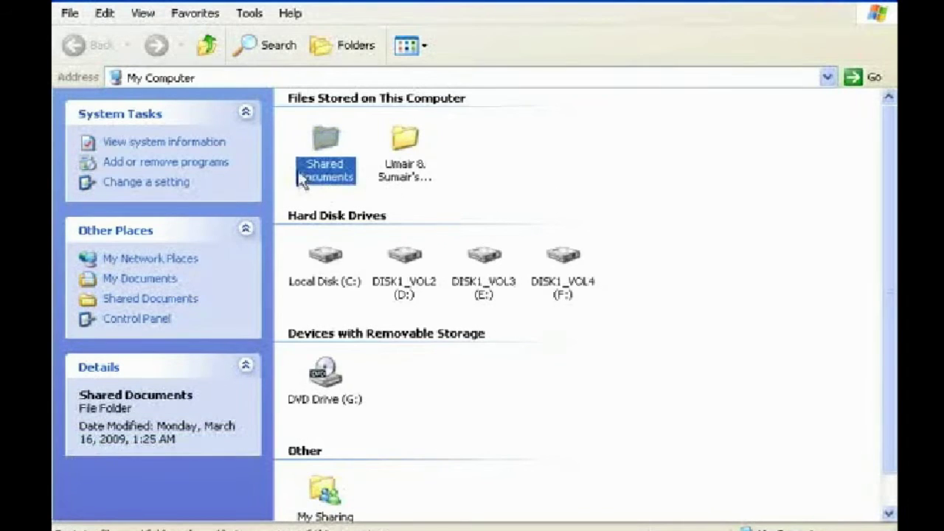
pyautogui.click(401, 184)
pyautogui.click(400, 213)
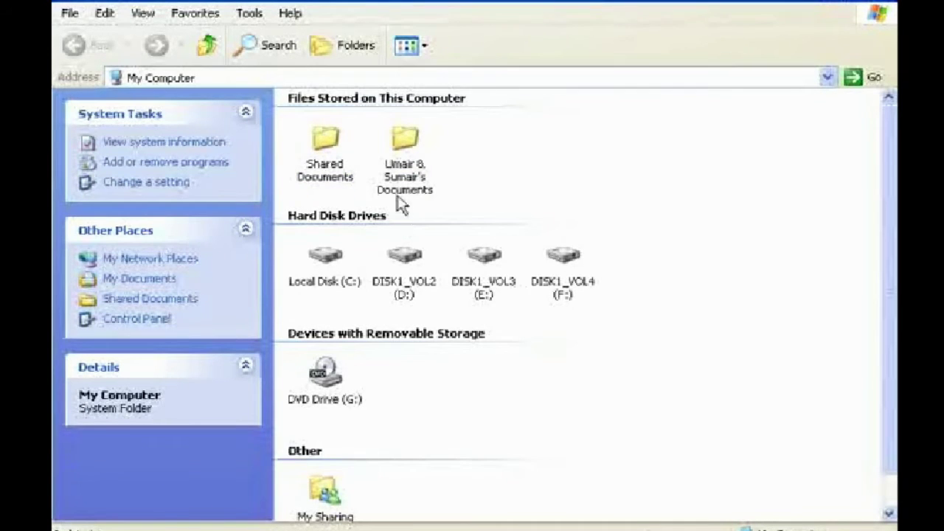
pyautogui.click(401, 191)
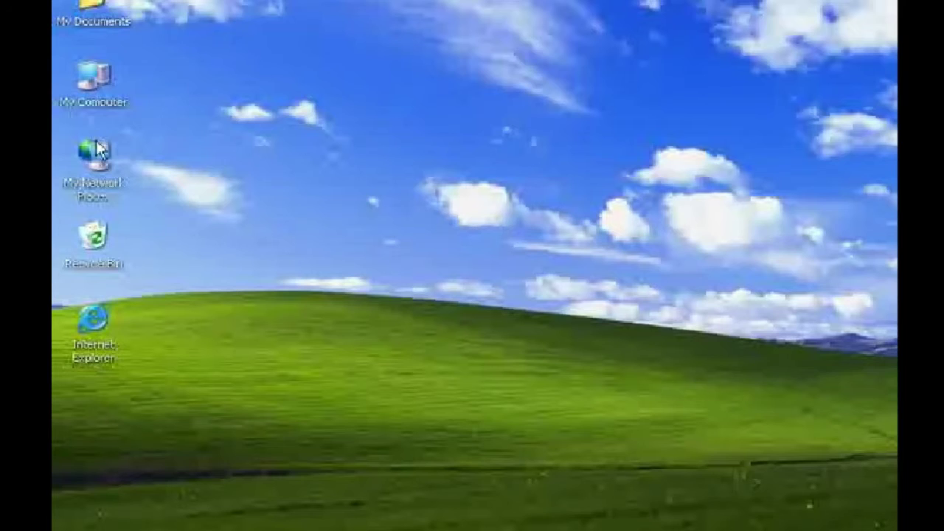
# - Compare My Documents with the user's documents folder in My Computer, and check the account name in the Start menu
pyautogui.doubleClick(88, 22)
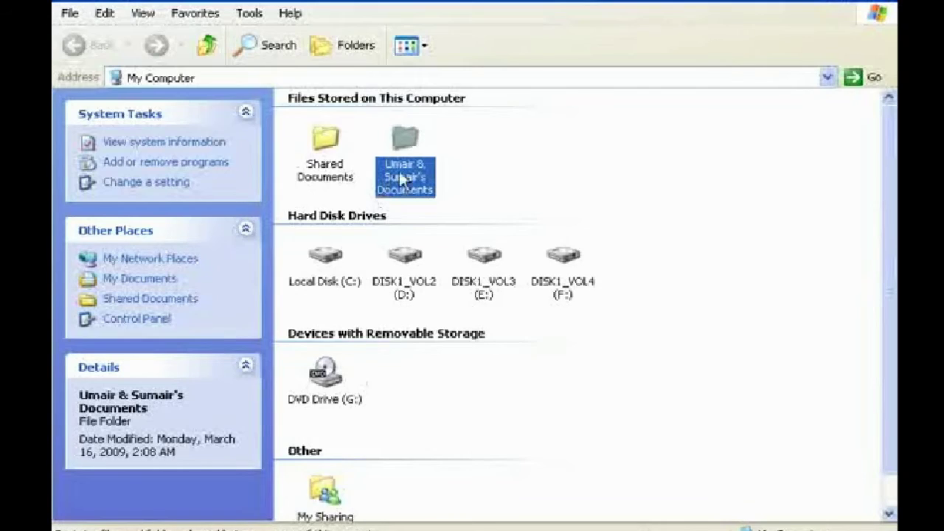
pyautogui.doubleClick(401, 174)
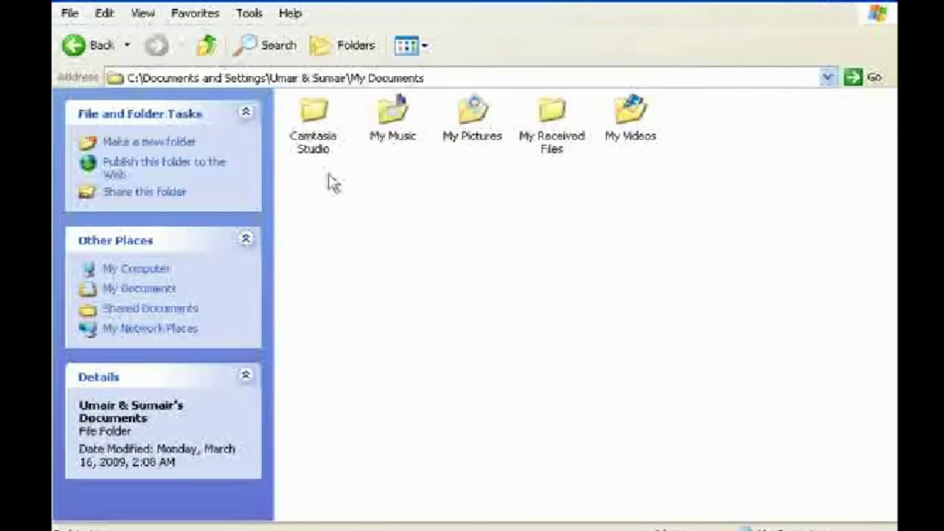
pyautogui.click(74, 46)
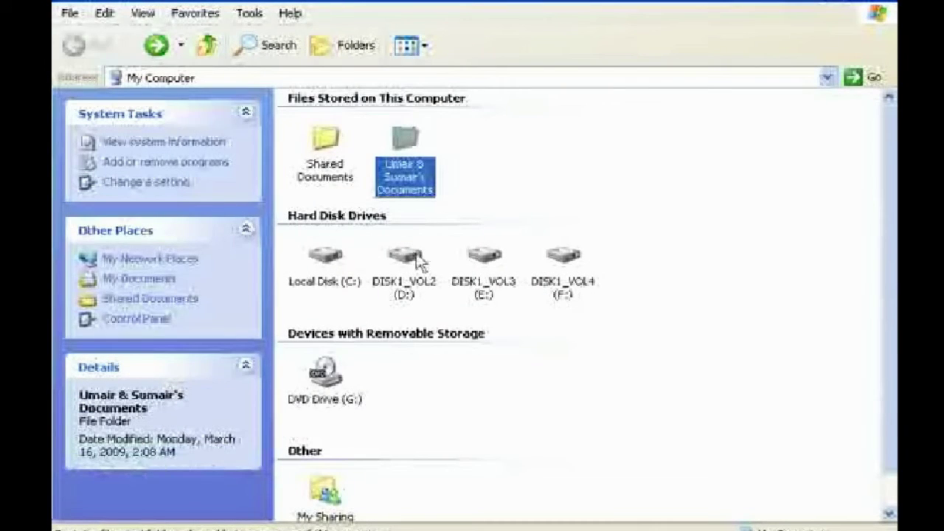
pyautogui.click(477, 202)
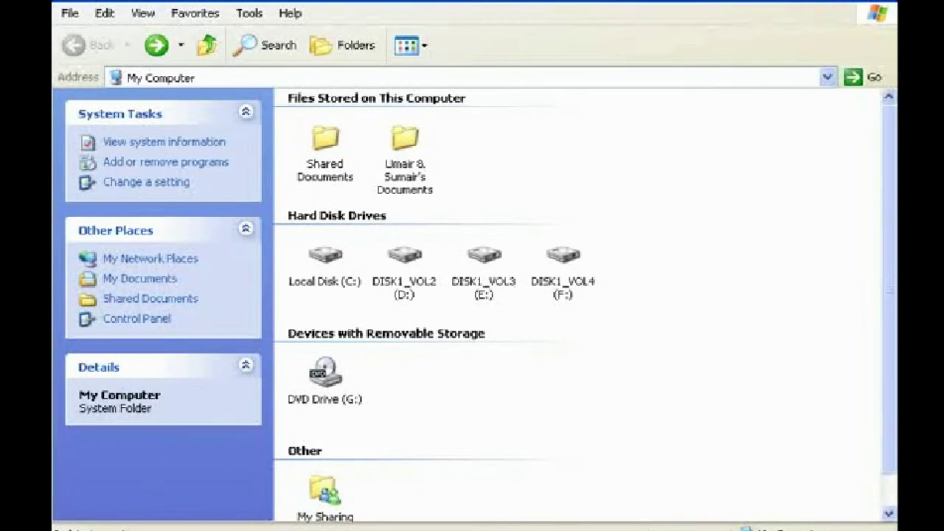
pyautogui.press('super')
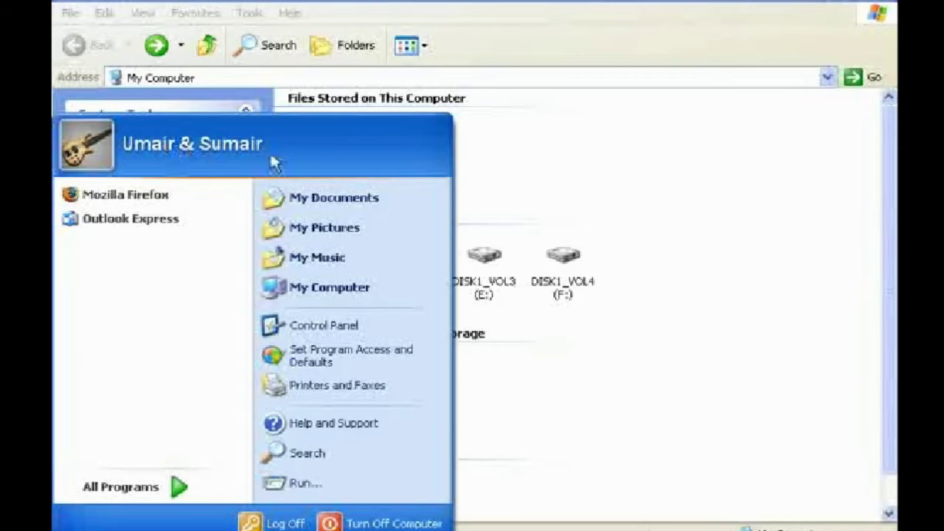
pyautogui.click(545, 131)
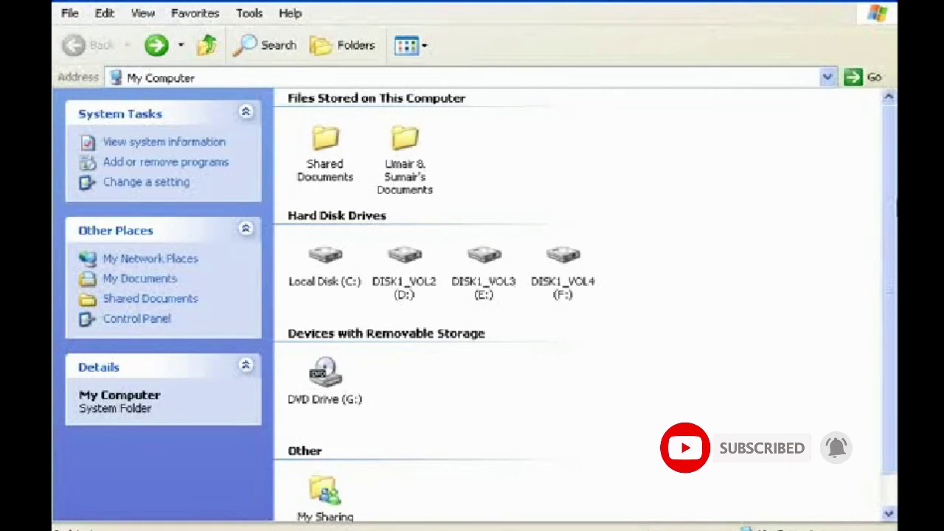
# - Examine the used space, free space and capacity in the Local Disk (C:) properties, and close them without changes
pyautogui.scroll(-1, 853, 333)
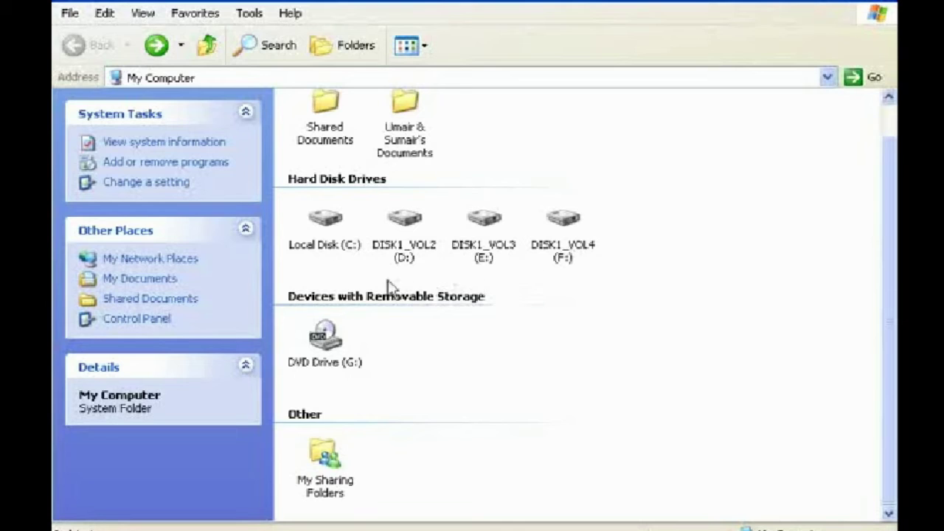
pyautogui.moveTo(343, 247)
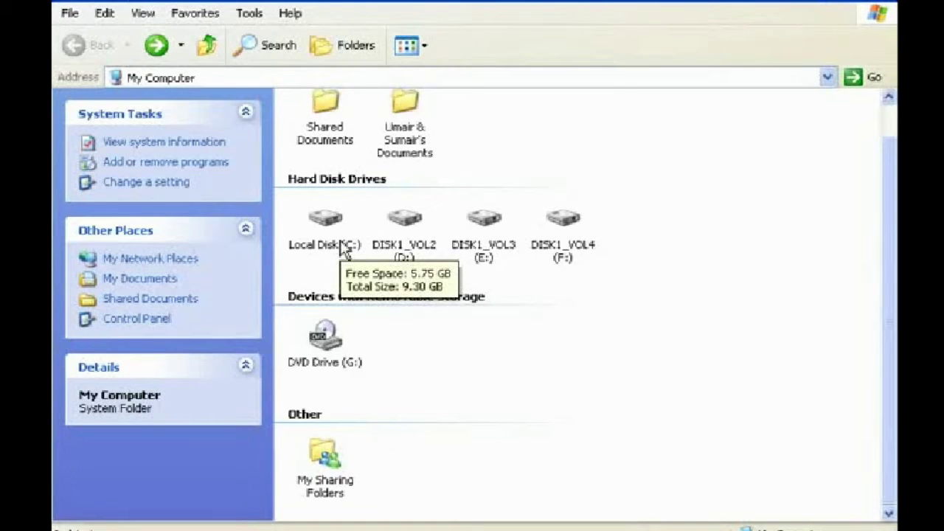
pyautogui.rightClick(343, 248)
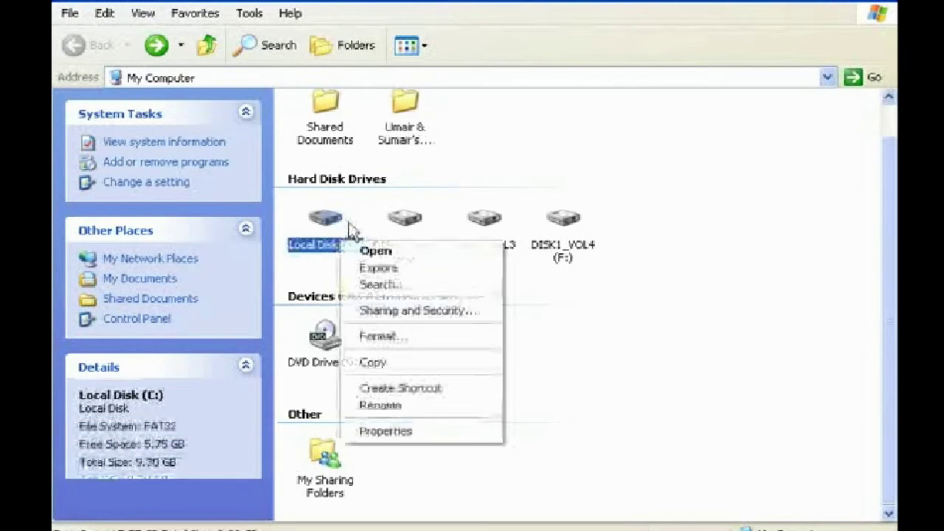
pyautogui.click(395, 431)
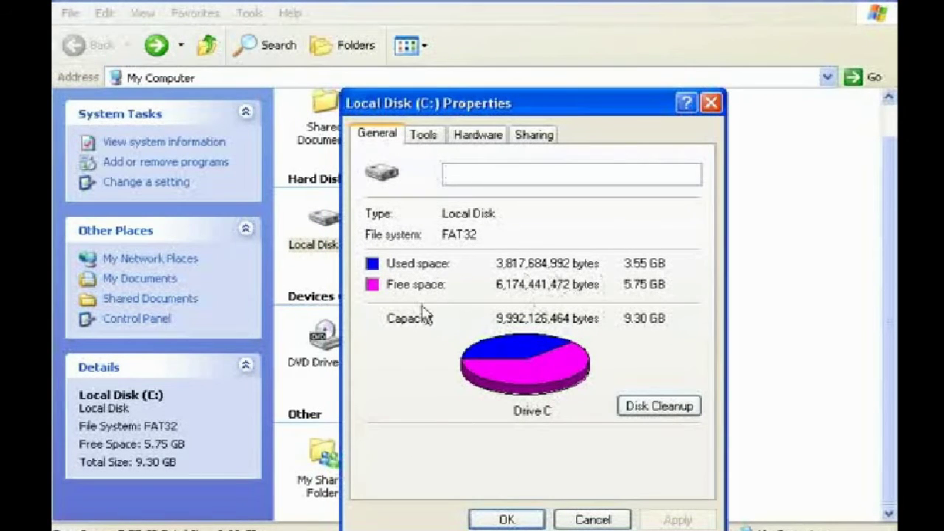
pyautogui.click(582, 520)
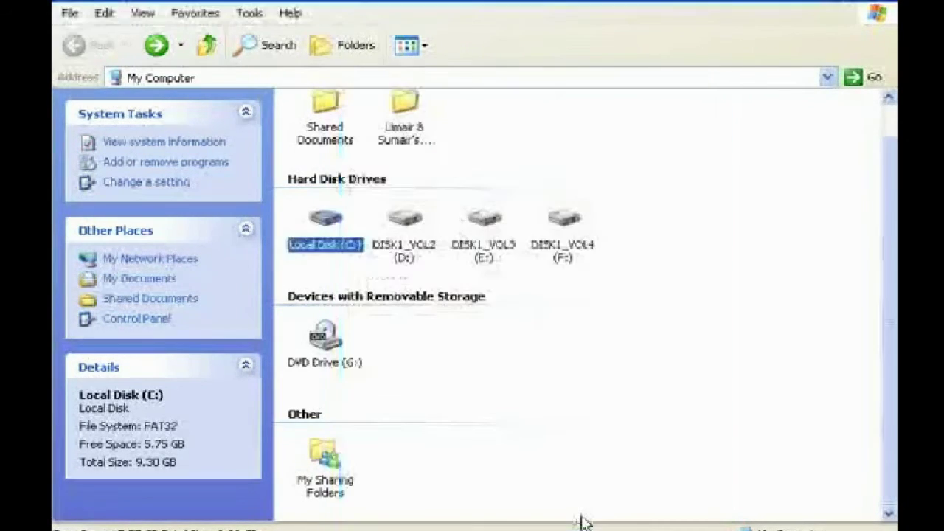
pyautogui.click(537, 357)
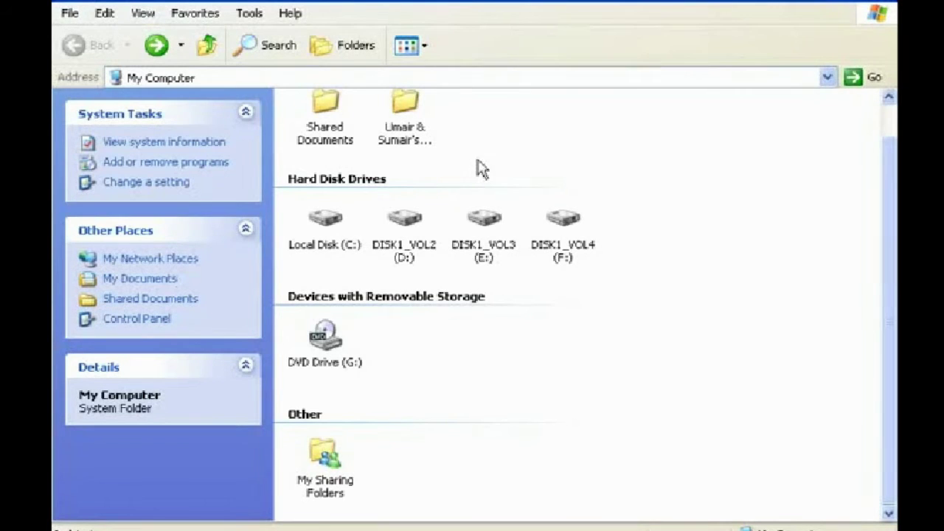
# - Select the DVD drive (G:) in My Computer, and open the inserted disc's folder to view files using Windows Explorer
pyautogui.moveTo(413, 252)
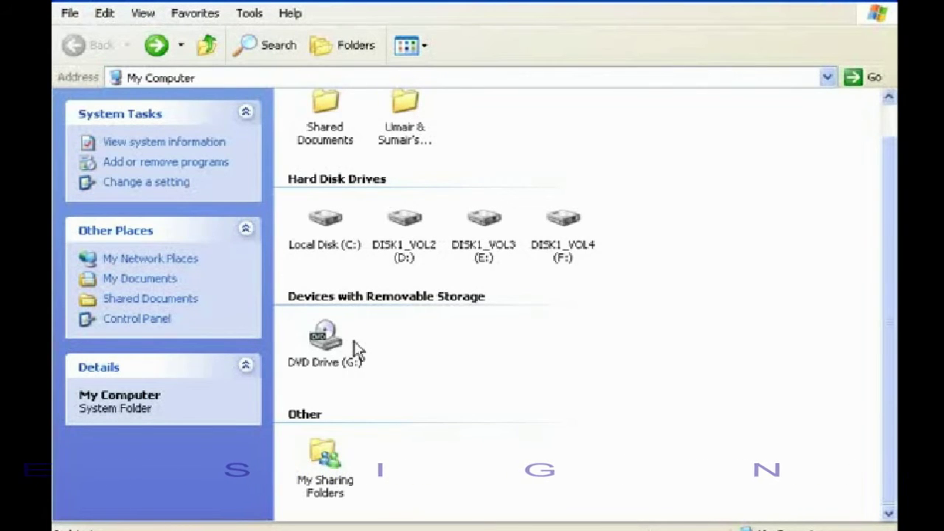
pyautogui.click(308, 348)
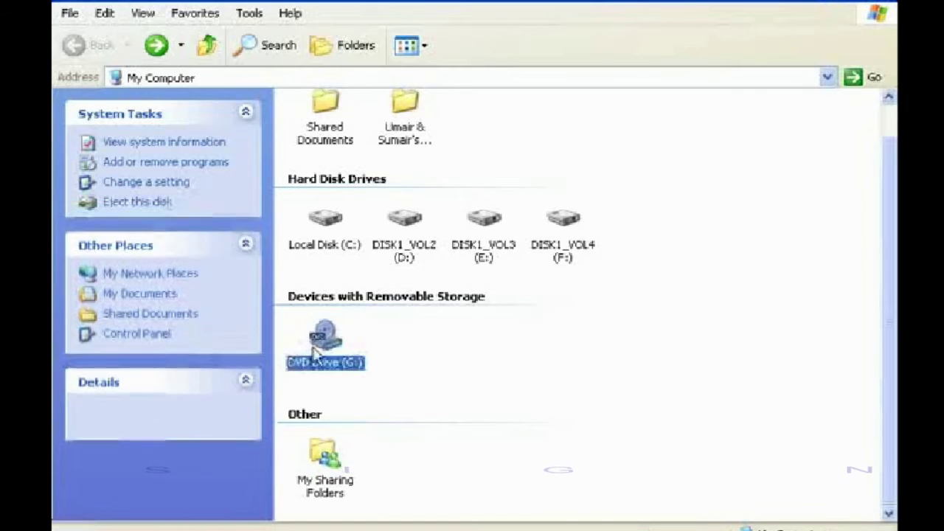
pyautogui.click(387, 372)
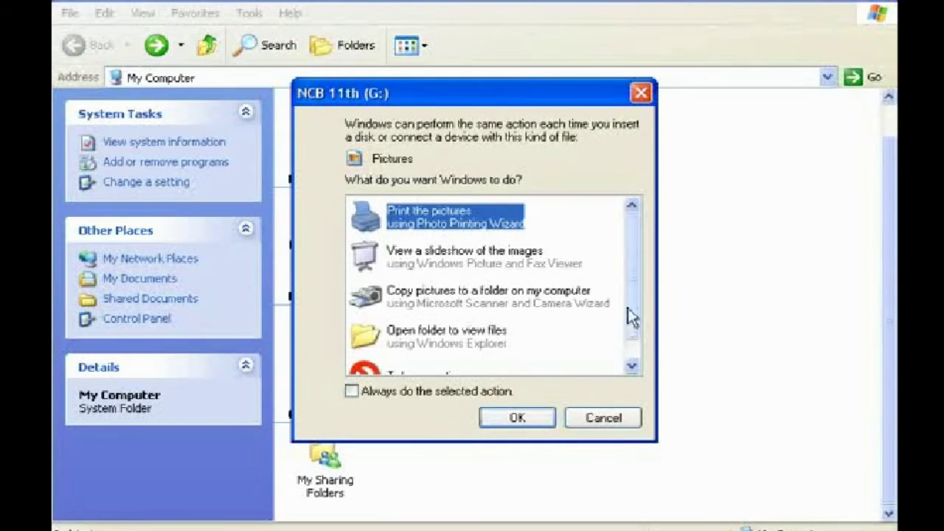
pyautogui.scroll(-1, 631, 325)
pyautogui.moveTo(630, 326); pyautogui.dragTo(625, 257)
pyautogui.moveTo(625, 248); pyautogui.dragTo(632, 320)
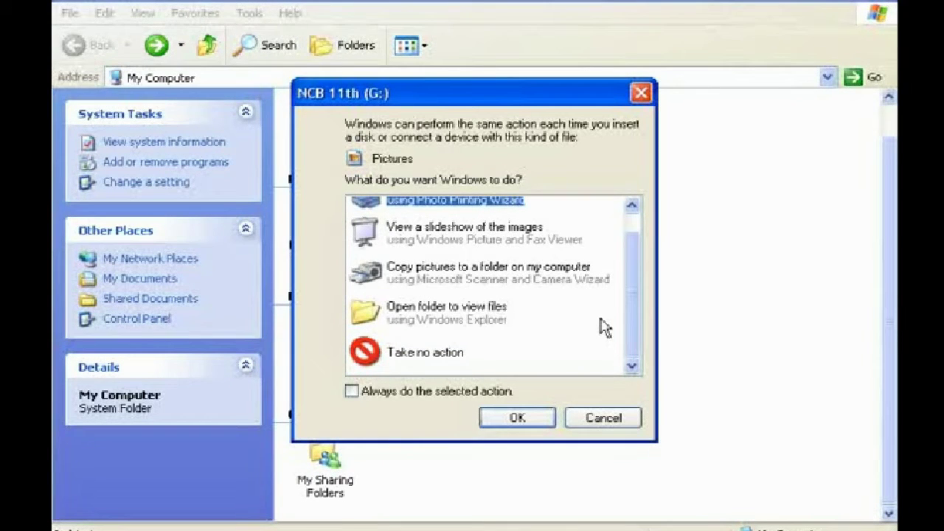
pyautogui.click(437, 323)
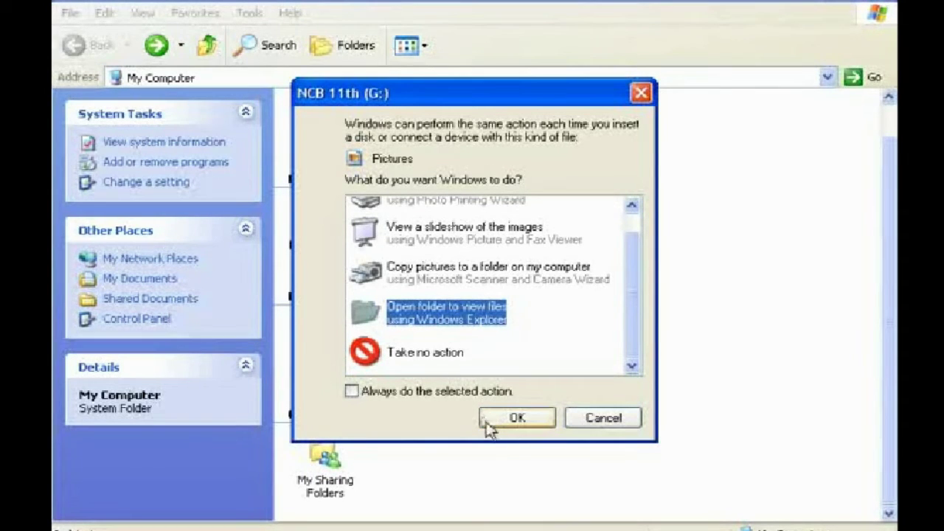
pyautogui.click(514, 419)
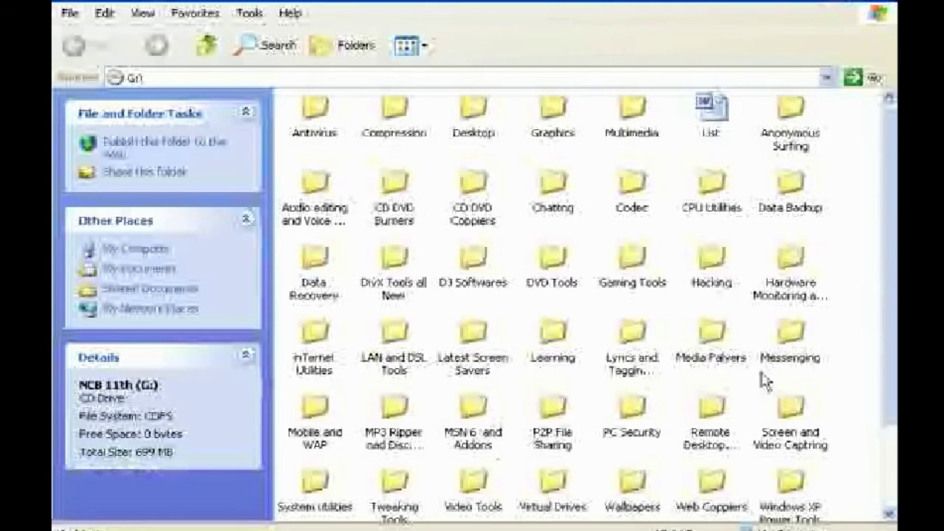
# - Look over the disc's contents, return to My Computer, and reopen the NCB 11th (G:) disc
pyautogui.scroll(-3, 505, 427)
pyautogui.scroll(3, 583, 302)
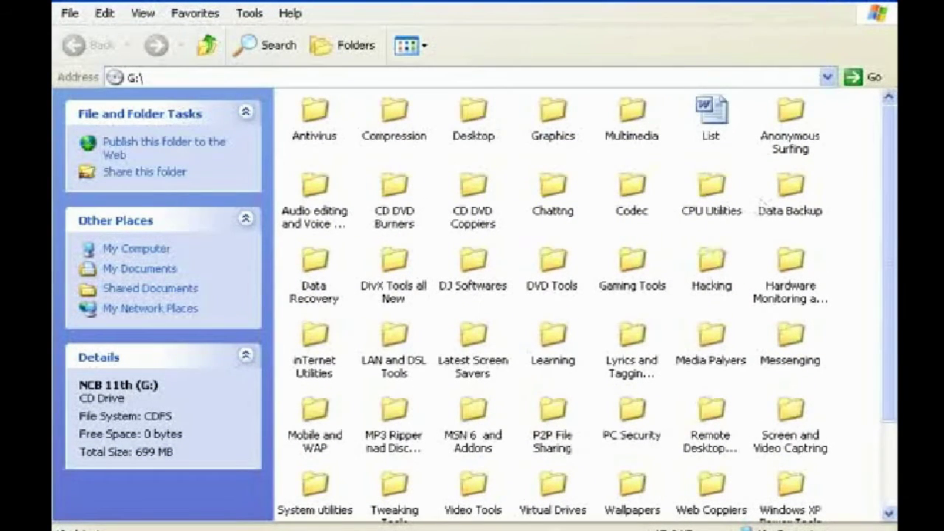
pyautogui.press('BackSpace')
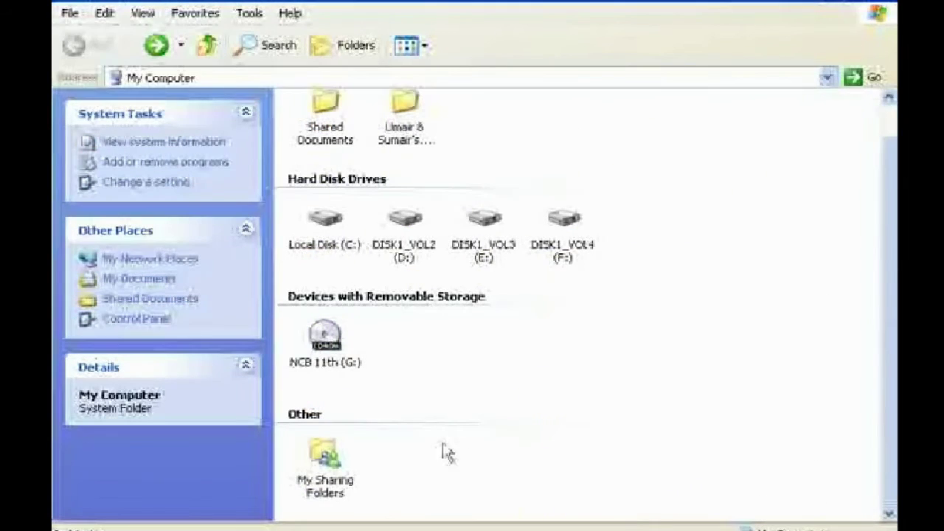
pyautogui.click(329, 338)
pyautogui.rightClick(331, 340)
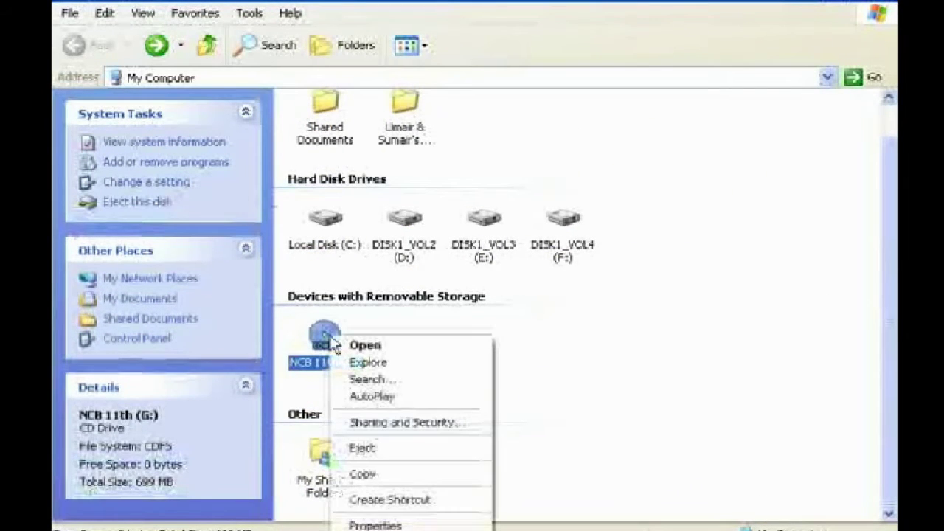
pyautogui.click(352, 344)
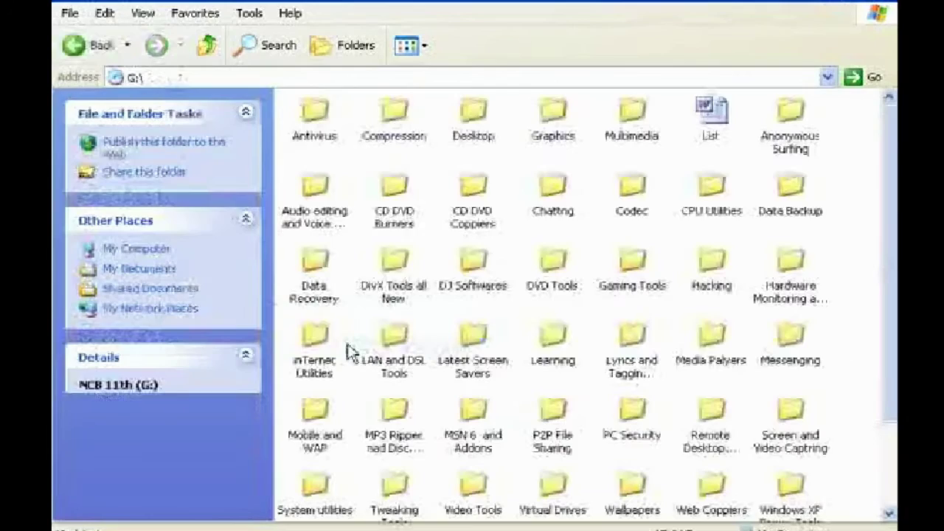
# - Examine the folders on the NCB 11th disc, including DJ Softwares, and return to My Computer's list of drives
pyautogui.moveTo(888, 174); pyautogui.dragTo(888, 254)
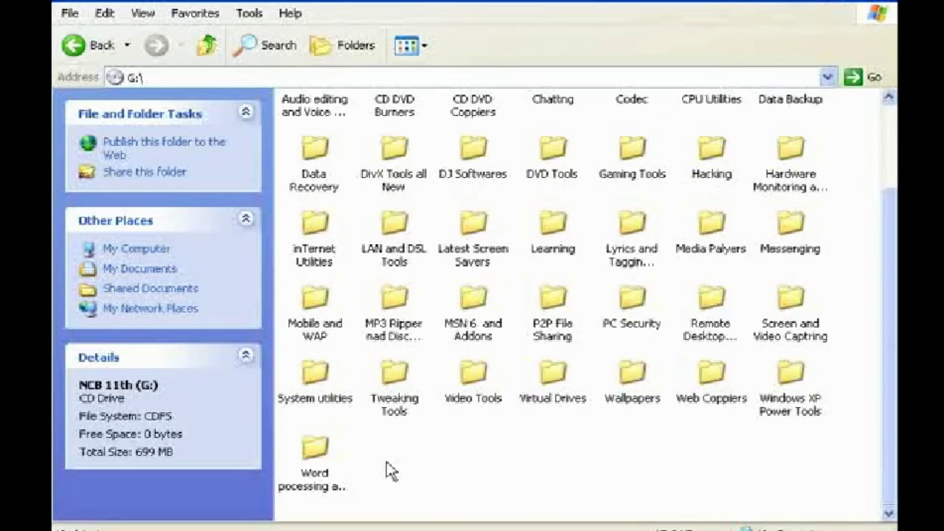
pyautogui.scroll(3, 391, 472)
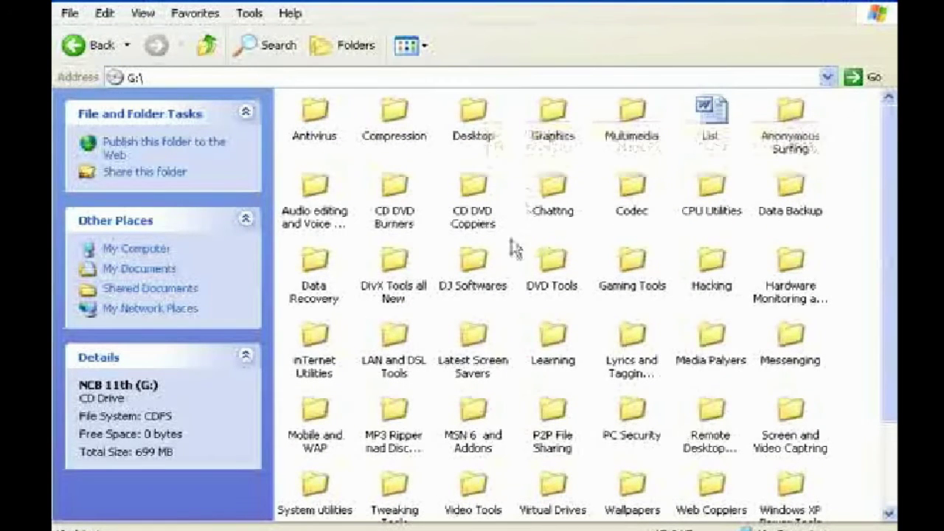
pyautogui.click(484, 282)
pyautogui.scroll(-1, 596, 331)
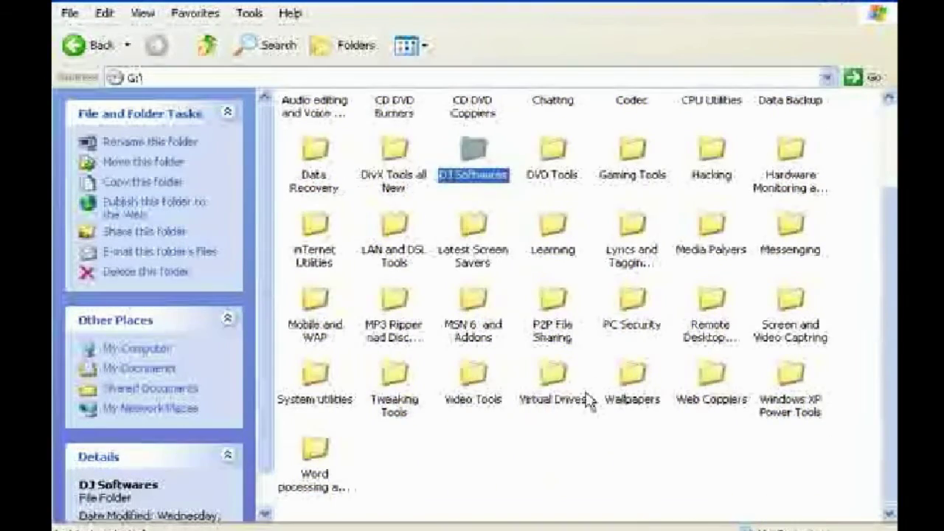
pyautogui.scroll(1, 583, 394)
pyautogui.click(553, 210)
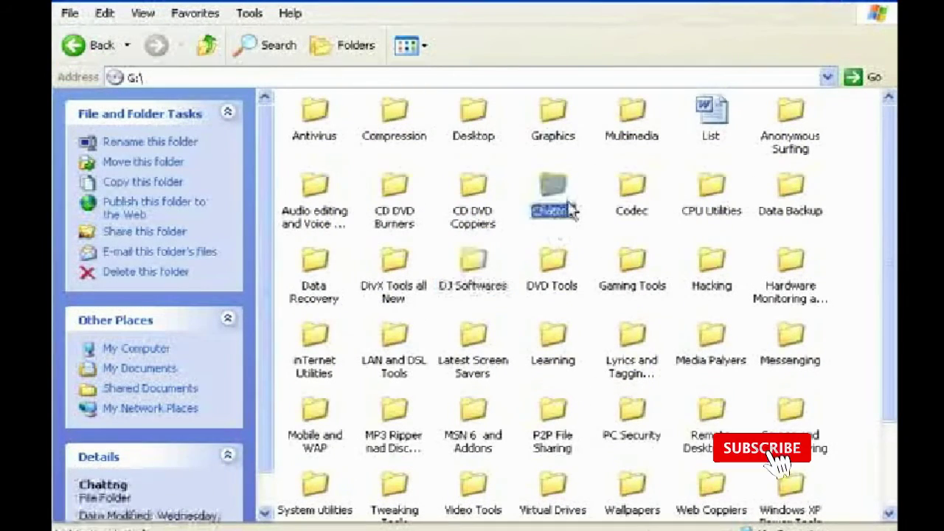
pyautogui.click(87, 46)
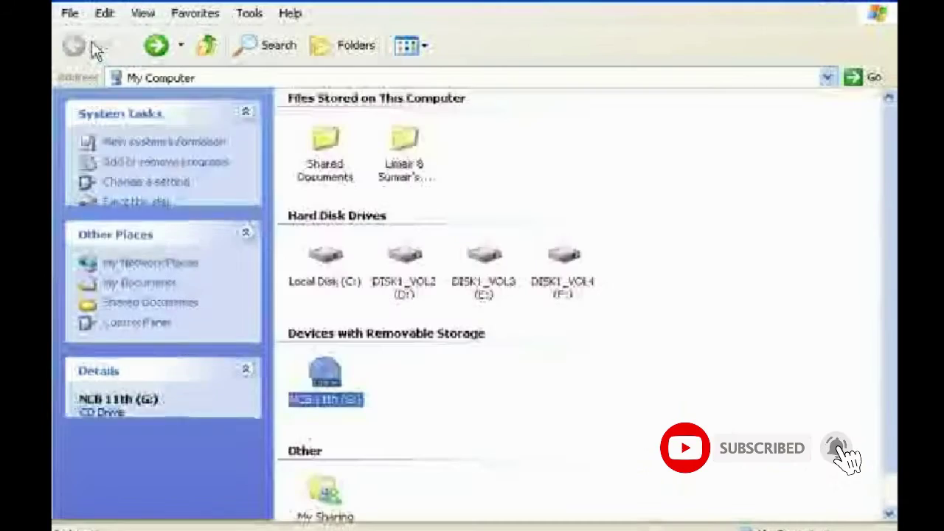
pyautogui.scroll(-1, 495, 317)
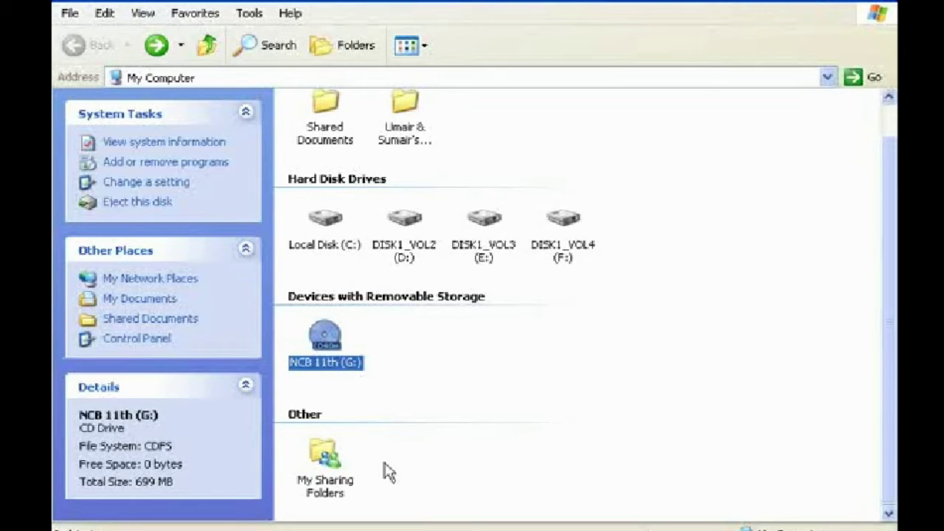
pyautogui.scroll(1, 388, 472)
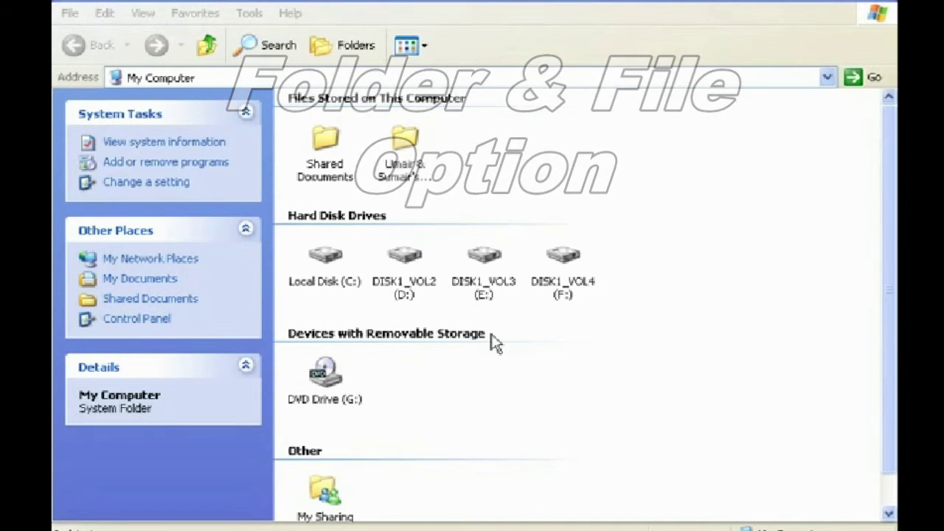
# - Open the WINDOWS folder on Local Disk (C:) and show its hidden contents
pyautogui.doubleClick(324, 288)
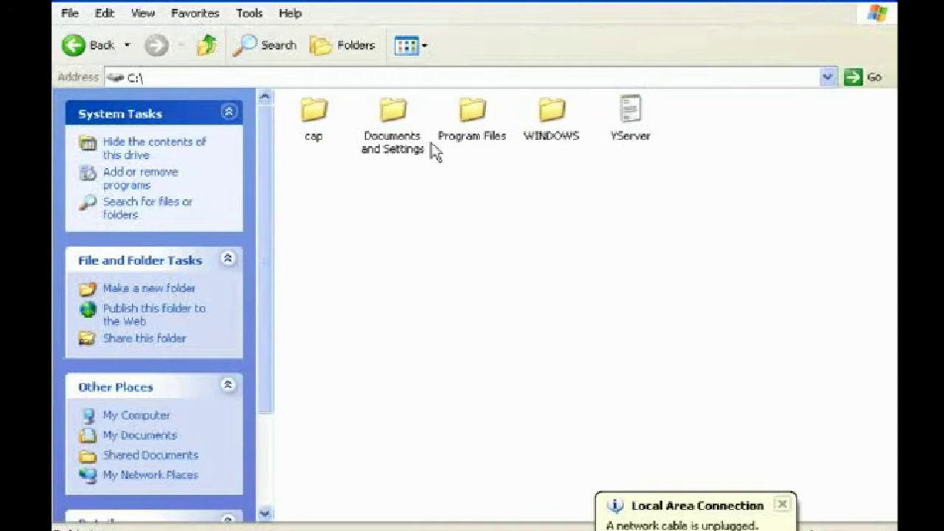
pyautogui.doubleClick(530, 141)
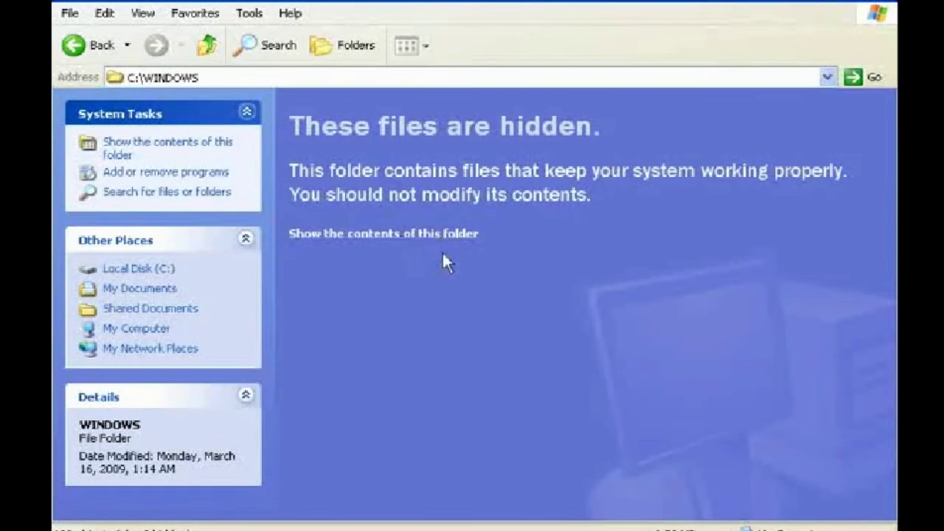
pyautogui.click(420, 235)
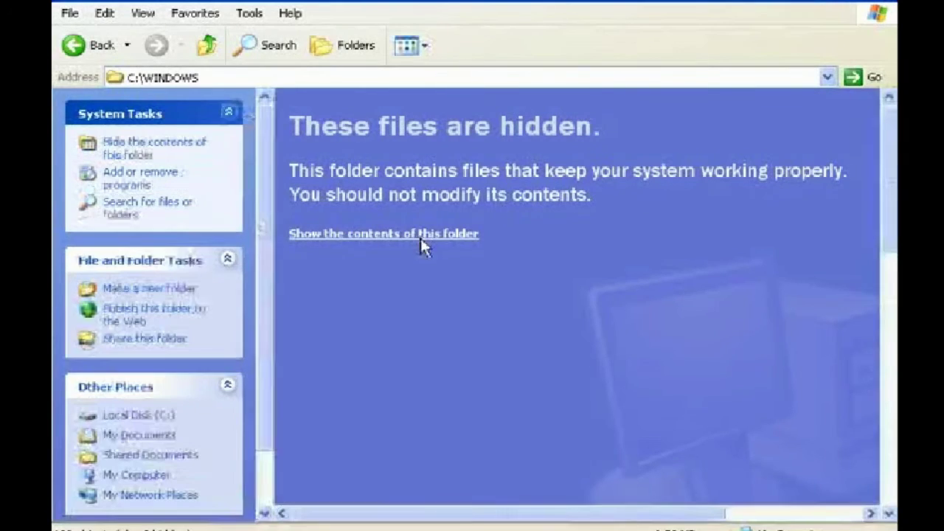
# - Examine the system folders and files stored in C:\WINDOWS
pyautogui.scroll(-10, 580, 310)
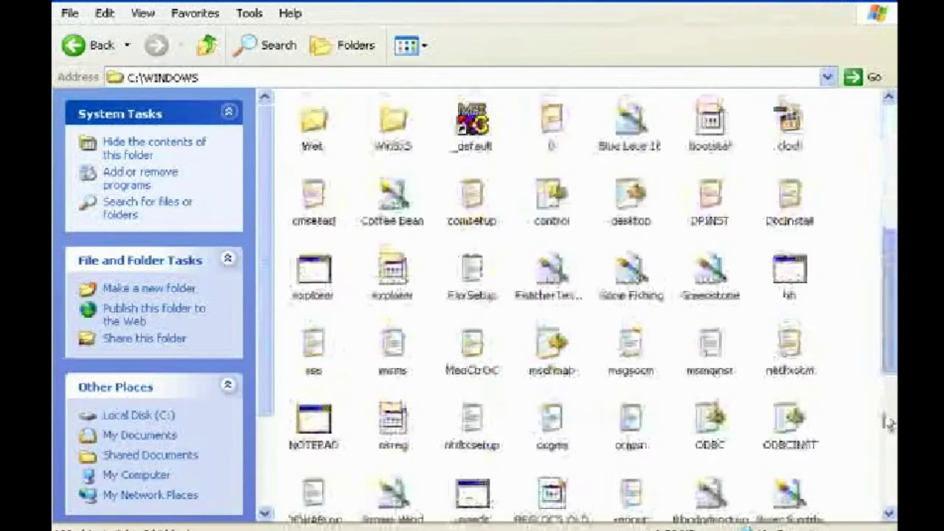
pyautogui.scroll(10, 580, 310)
pyautogui.scroll(-10, 894, 147)
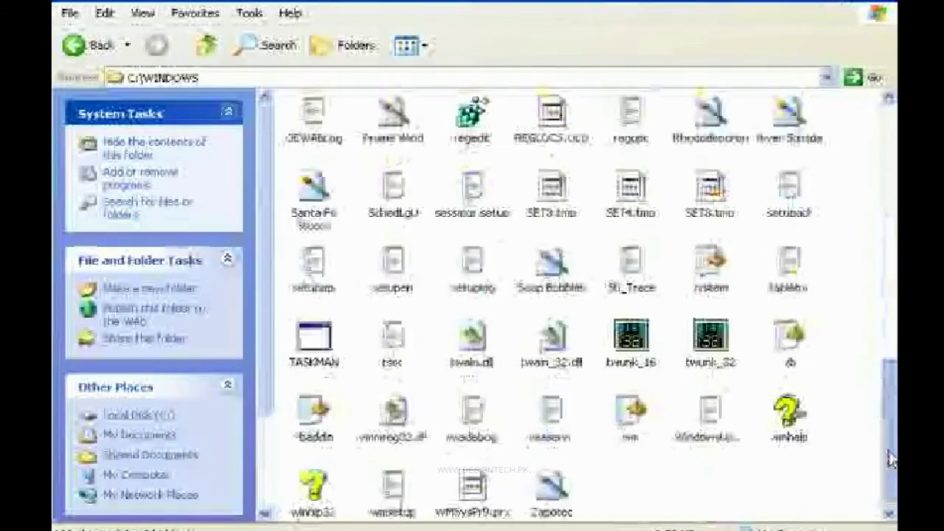
pyautogui.scroll(10, 894, 148)
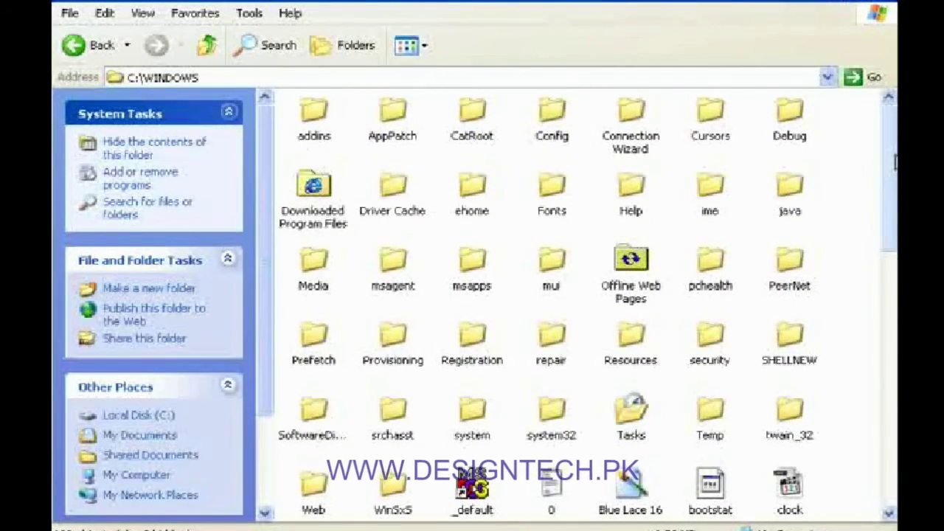
pyautogui.scroll(-10, 859, 310)
pyautogui.scroll(10, 836, 442)
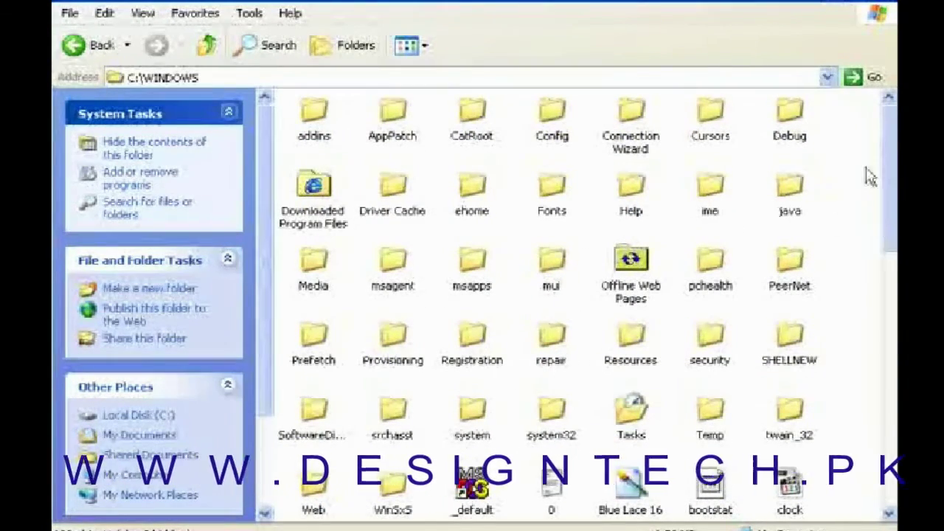
pyautogui.scroll(-10, 887, 146)
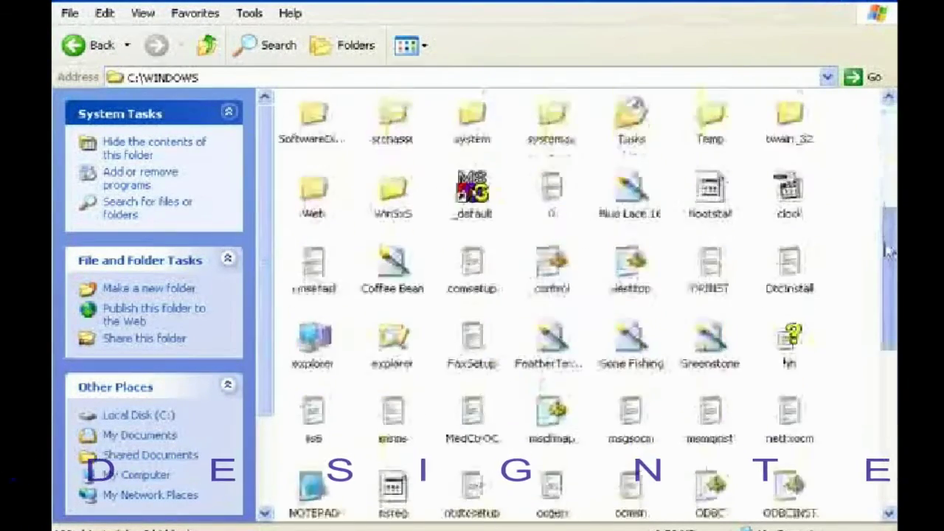
pyautogui.scroll(8, 888, 145)
pyautogui.scroll(3, 888, 146)
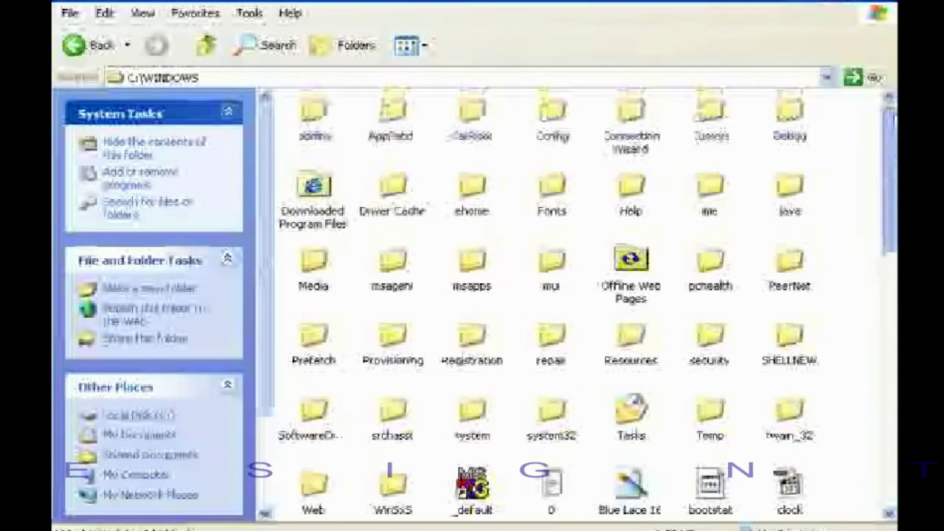
# - In Folder Options, switch the tasks setting to Use Windows classic folders and apply it to the open window
pyautogui.click(257, 19)
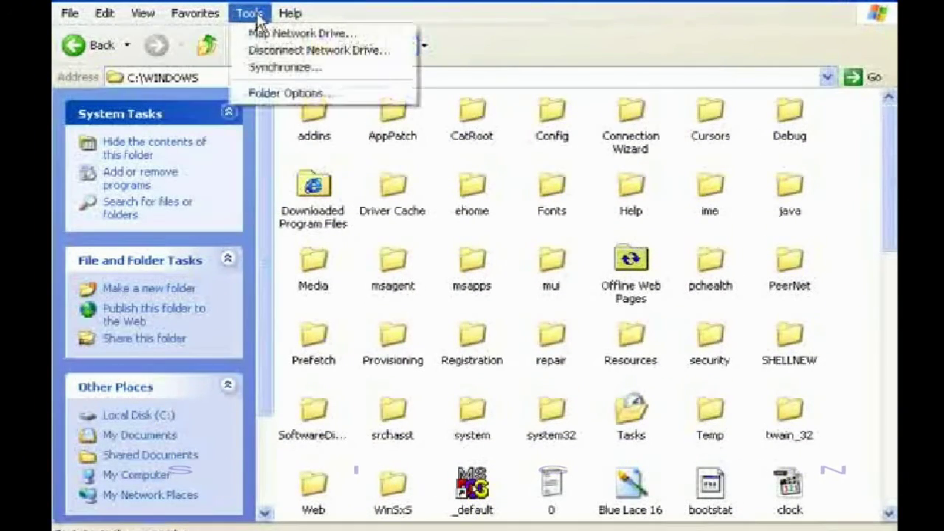
pyautogui.click(258, 102)
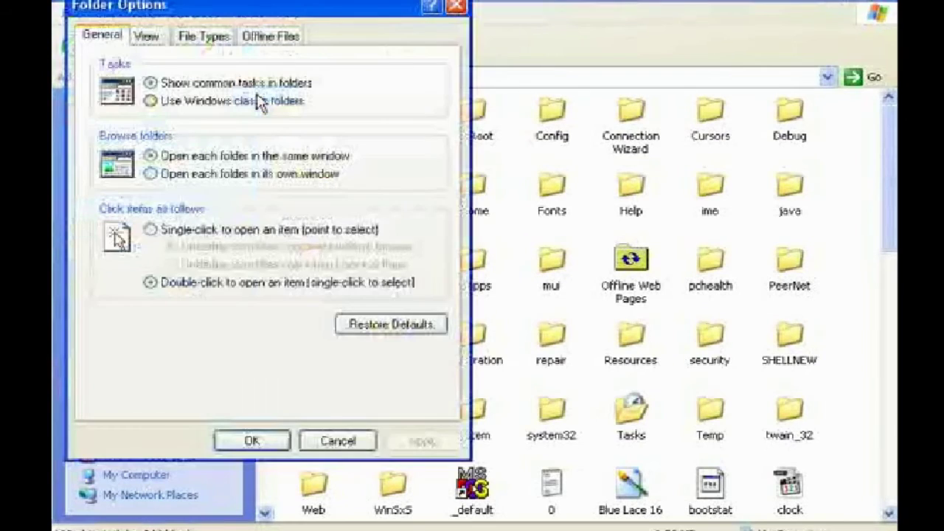
pyautogui.moveTo(236, 10); pyautogui.dragTo(309, 14)
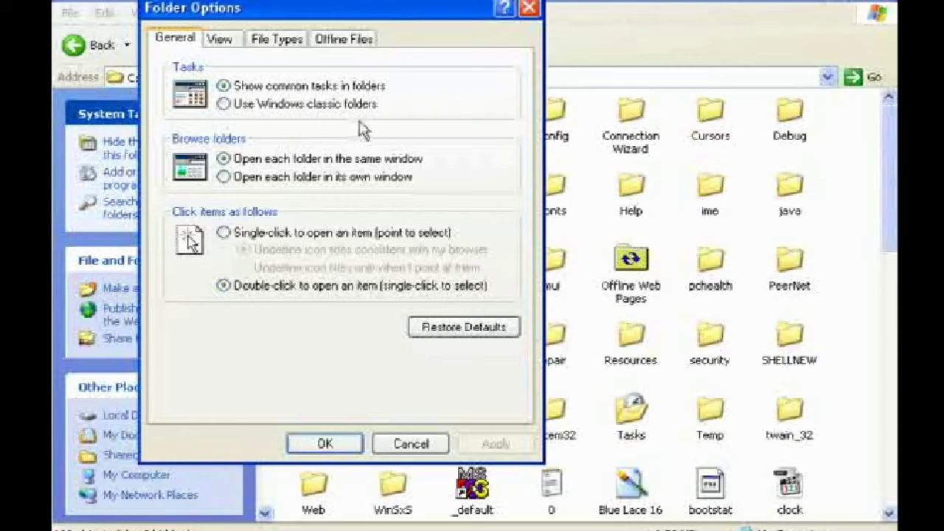
pyautogui.click(224, 104)
pyautogui.moveTo(298, 10); pyautogui.dragTo(449, 18)
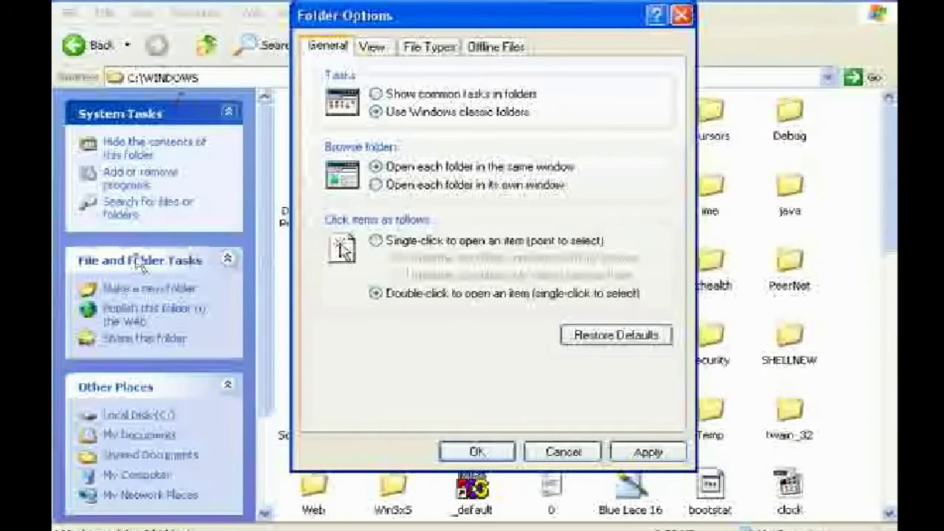
pyautogui.click(625, 457)
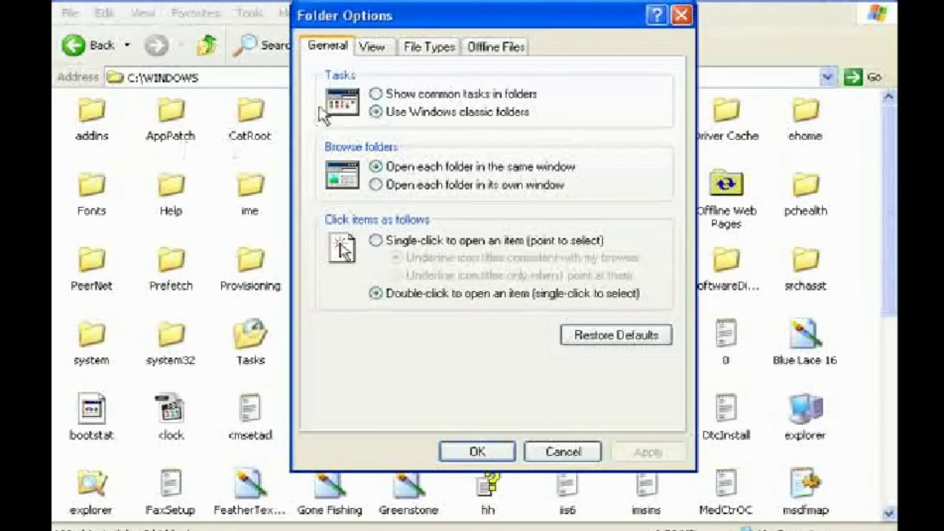
# - Restore Show common tasks in folders, set each folder to open in its own window, and confirm the Folder Options
pyautogui.click(375, 94)
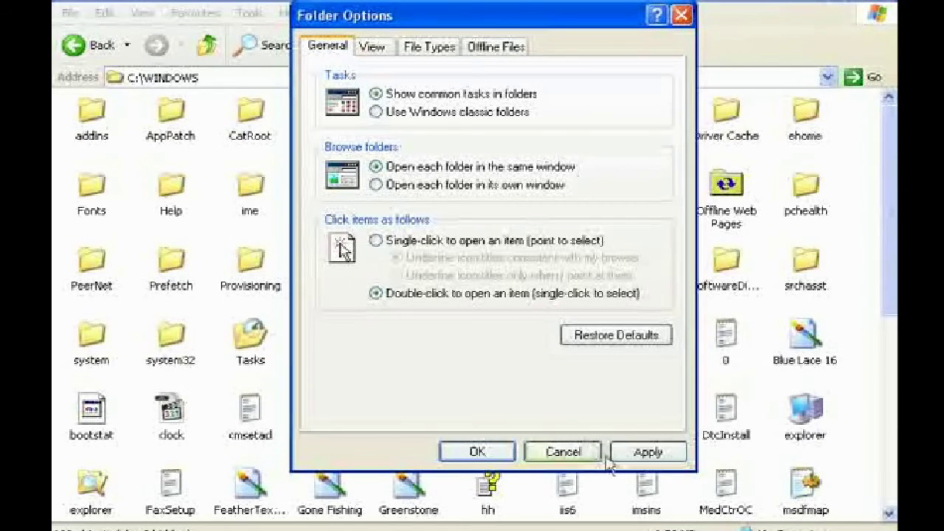
pyautogui.click(618, 451)
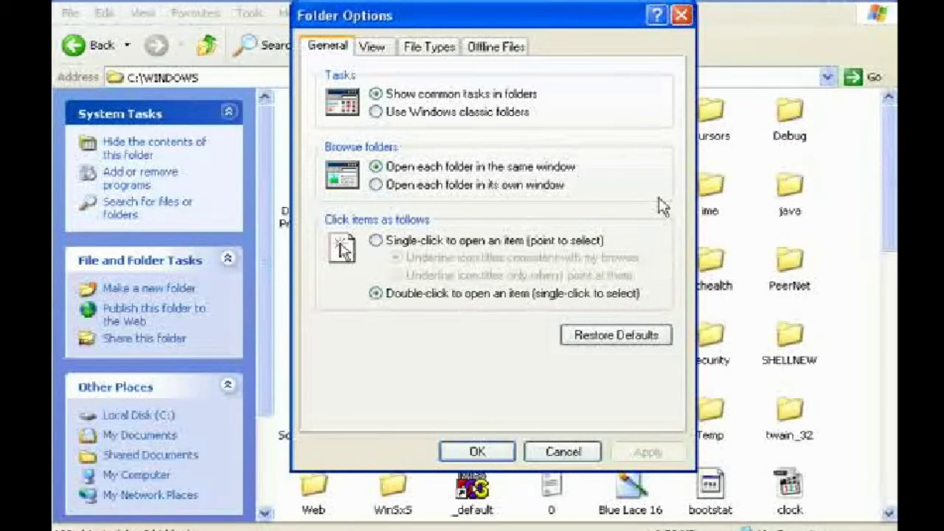
pyautogui.click(412, 194)
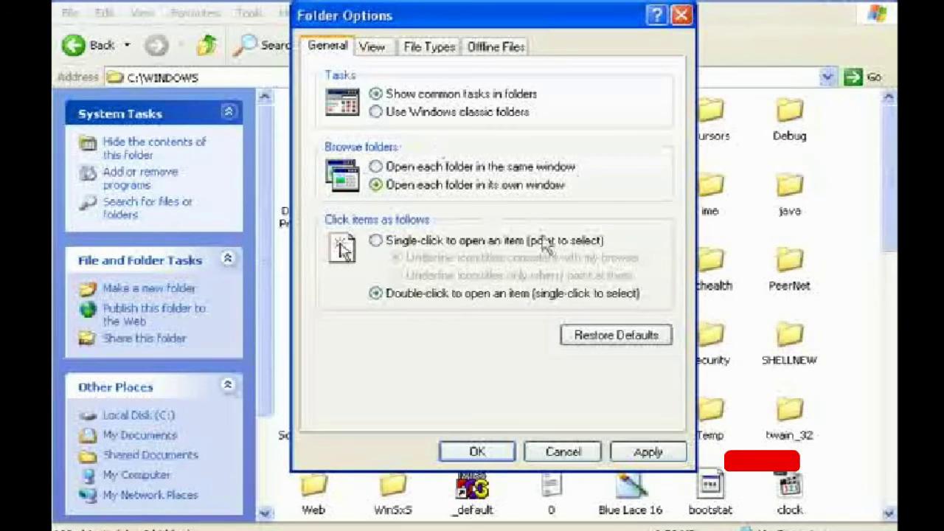
pyautogui.click(648, 451)
pyautogui.click(500, 453)
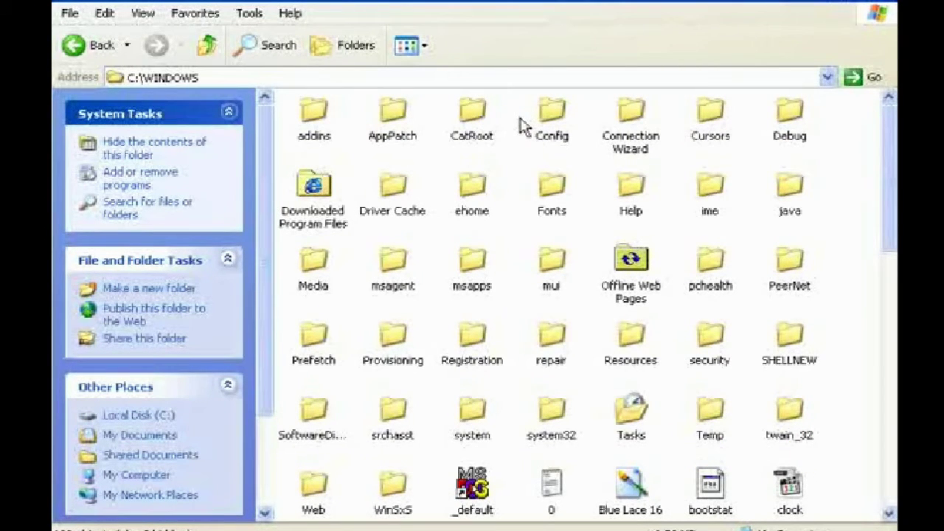
# - Open and close the Config folder, and set Folder Options to open each folder in the same window
pyautogui.doubleClick(549, 115)
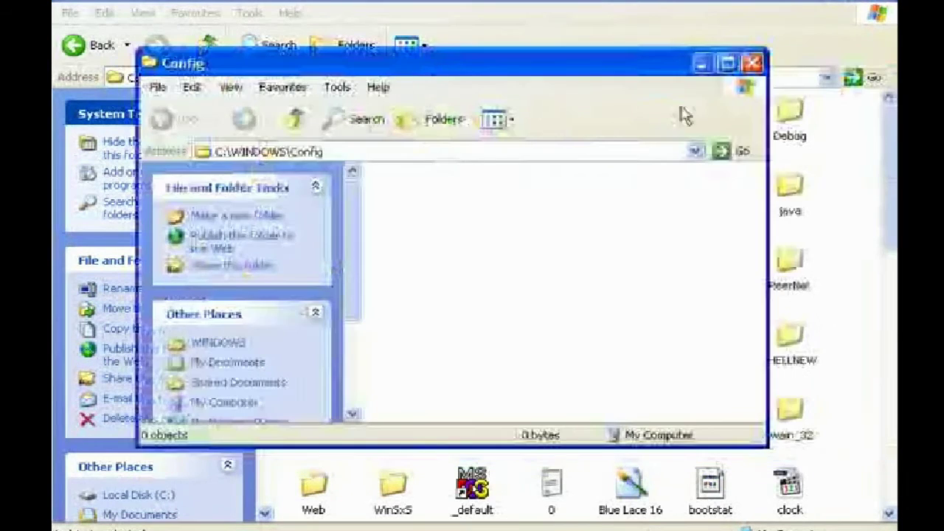
pyautogui.click(752, 63)
pyautogui.click(248, 13)
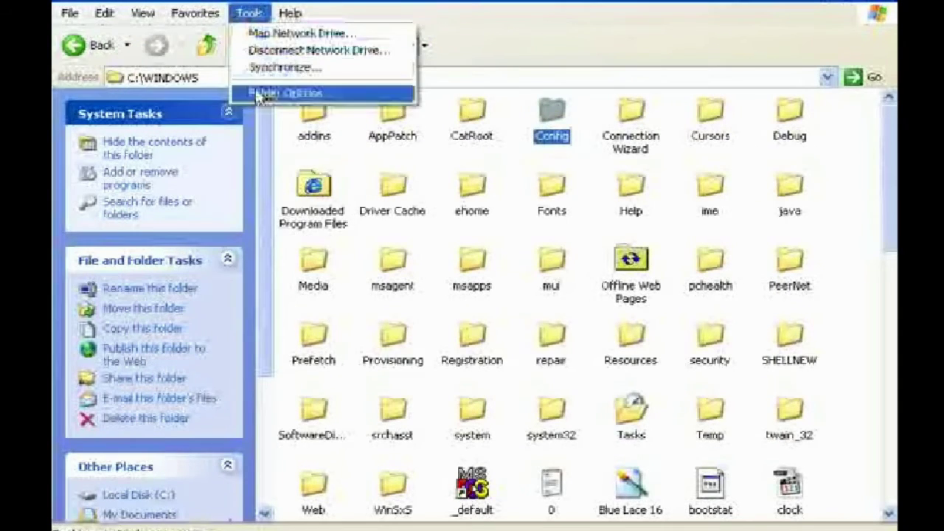
pyautogui.click(262, 93)
pyautogui.click(146, 36)
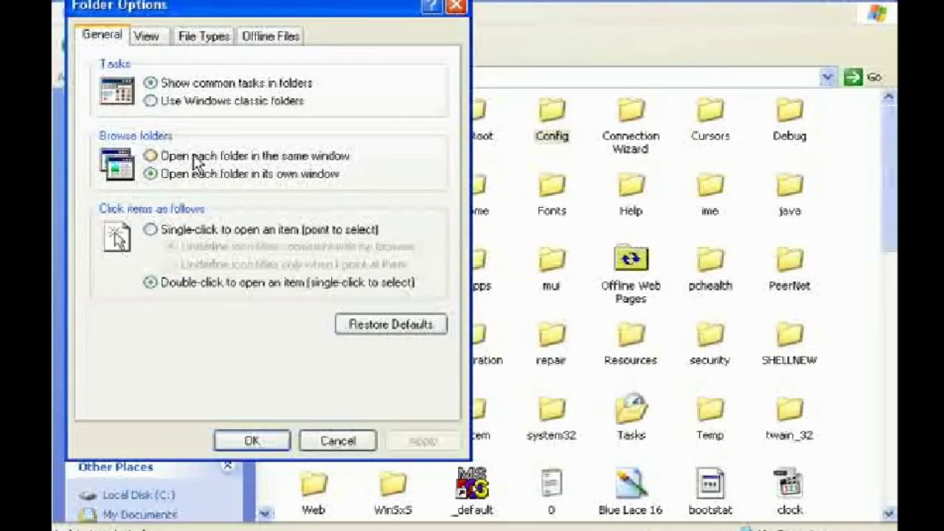
pyautogui.click(194, 157)
pyautogui.click(406, 439)
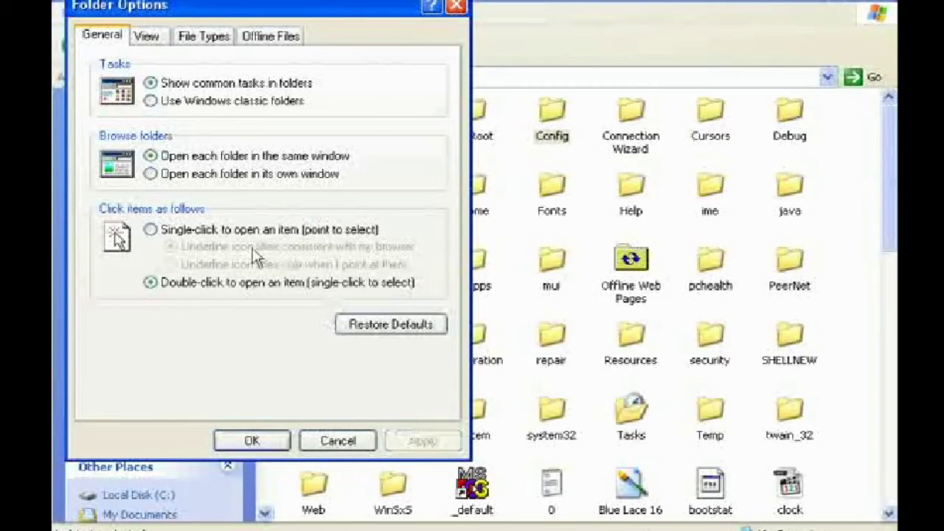
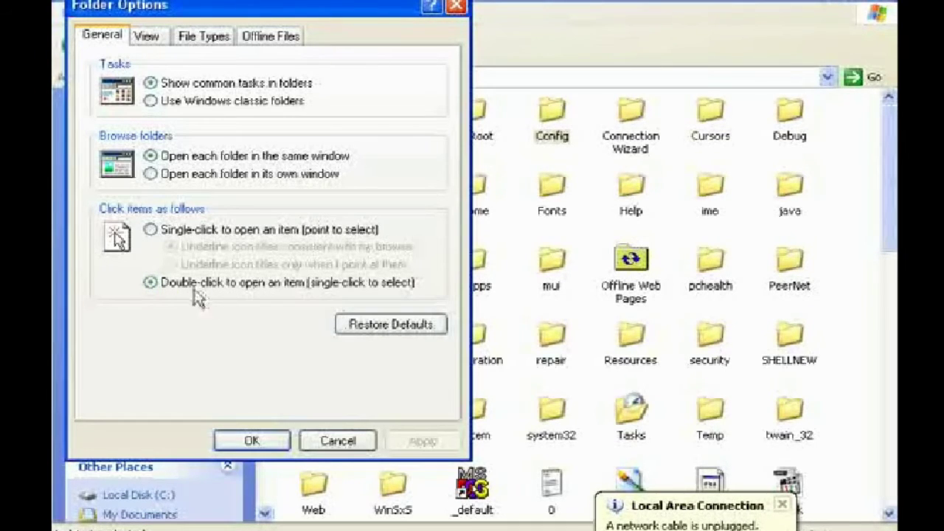
# - Set items to open with a single click, with icon titles underlined consistent with the browser, and confirm Folder Options
pyautogui.click(216, 230)
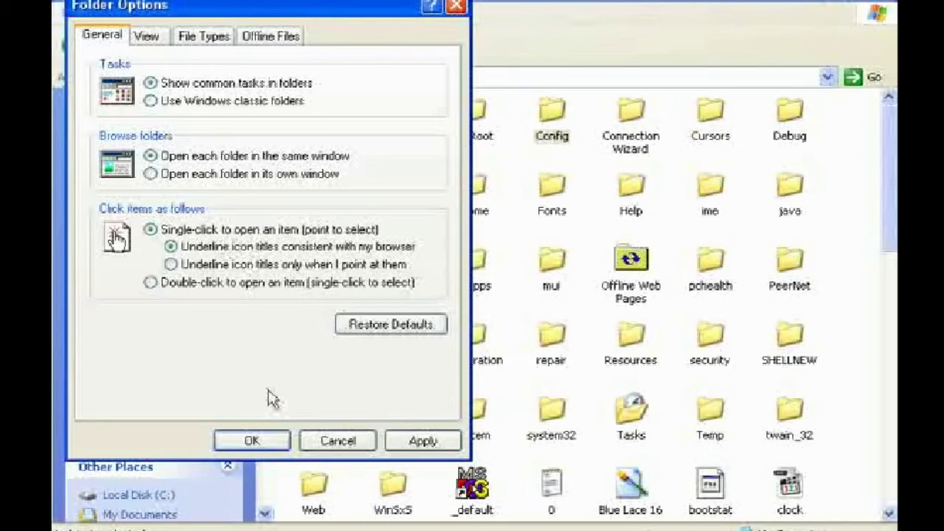
pyautogui.click(399, 444)
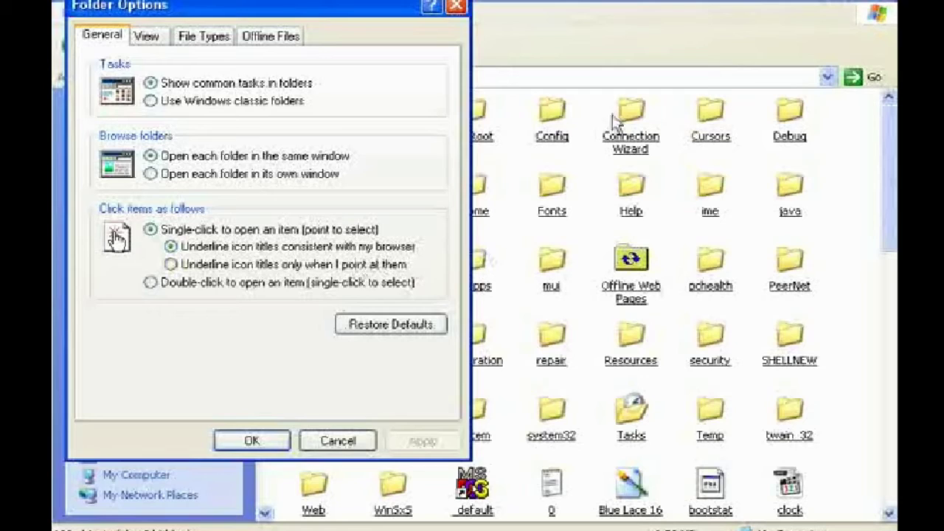
pyautogui.click(282, 440)
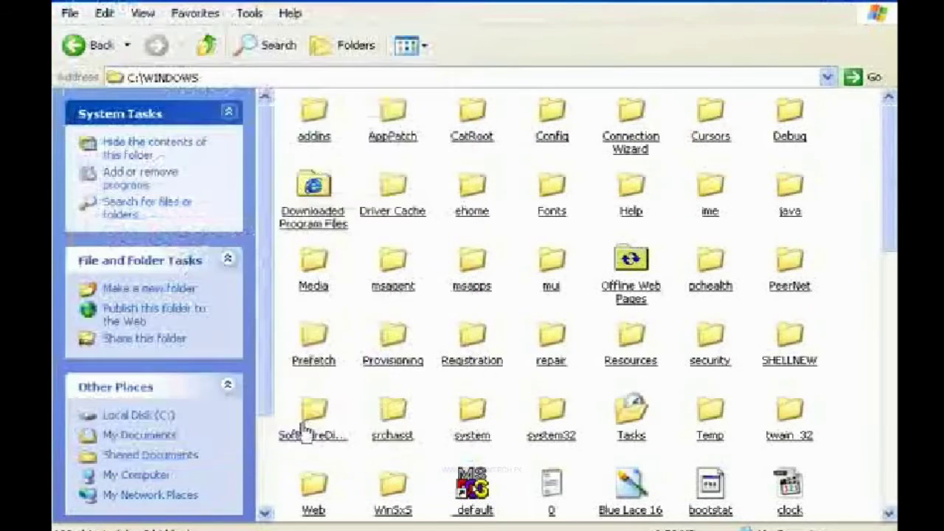
# - Examine the underlined icon titles in C:\WINDOWS and select several folders and the Blue Lace 16 file by pointing
pyautogui.scroll(-5, 575, 302)
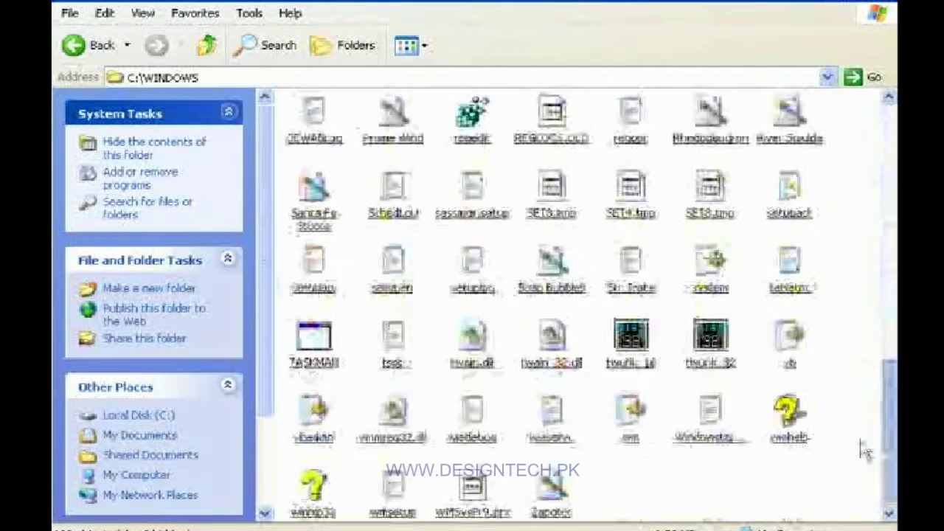
pyautogui.scroll(5, 575, 302)
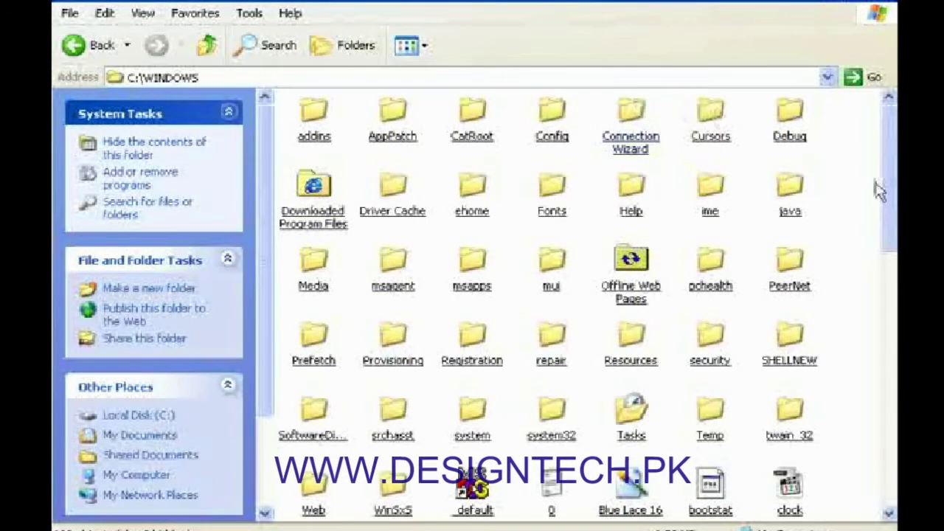
pyautogui.click(319, 136)
pyautogui.click(381, 137)
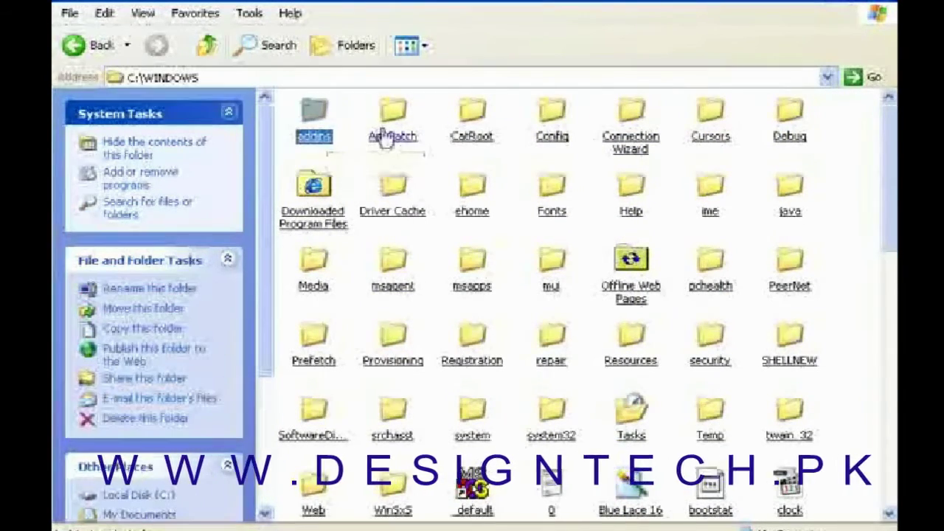
pyautogui.click(478, 137)
pyautogui.click(550, 135)
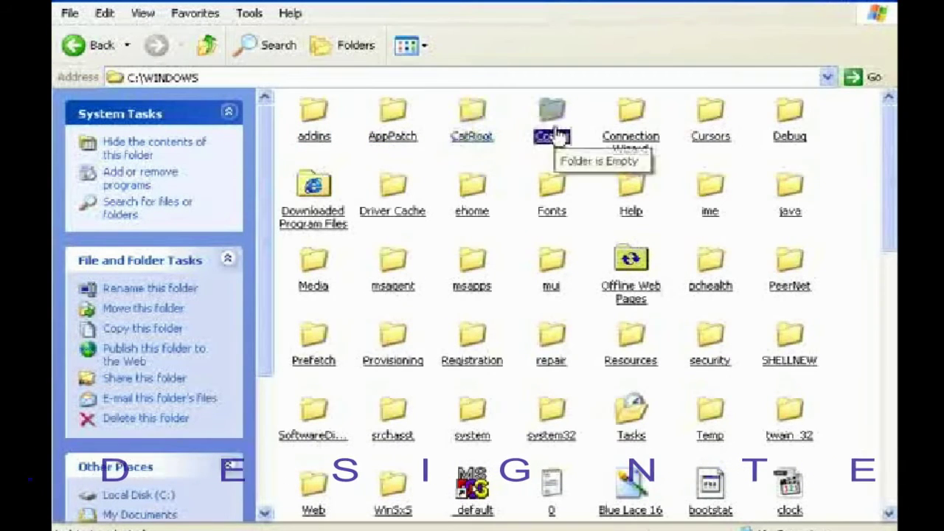
pyautogui.click(625, 136)
pyautogui.click(630, 209)
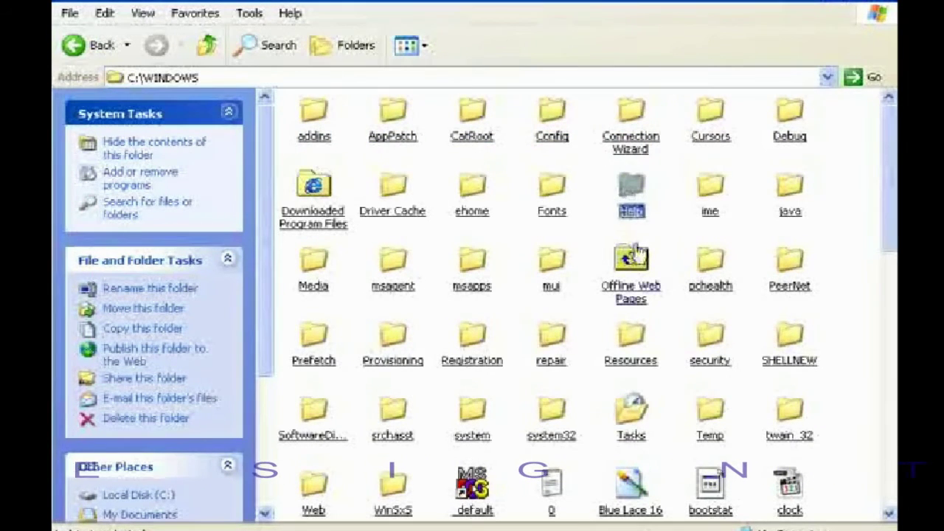
pyautogui.click(635, 288)
pyautogui.click(633, 477)
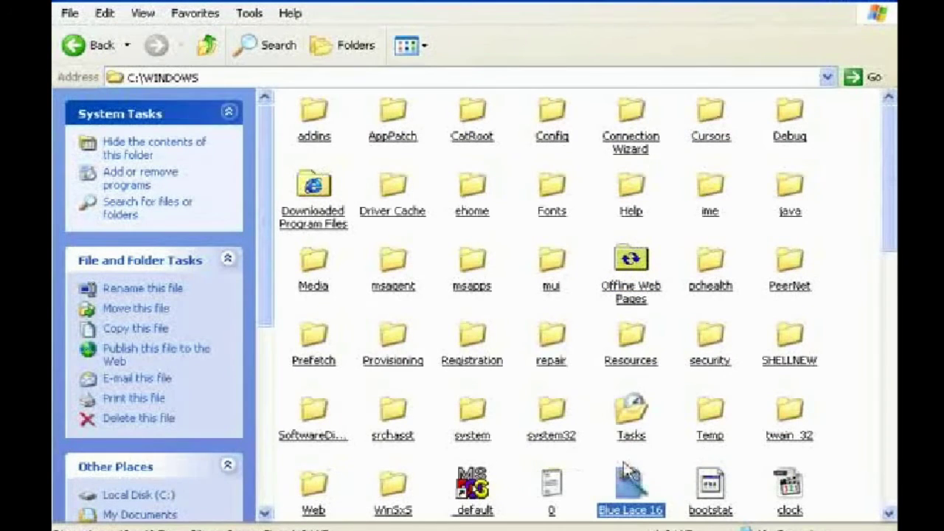
# - Open the Blue Lace 16 image in Windows Picture and Fax Viewer, reposition the viewer window, and close it
pyautogui.doubleClick(600, 492)
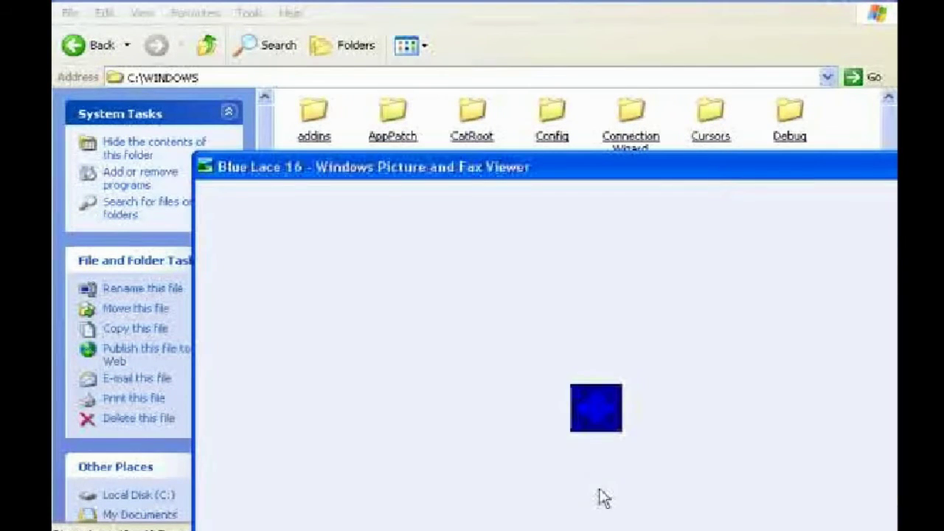
pyautogui.moveTo(525, 168); pyautogui.dragTo(362, 51)
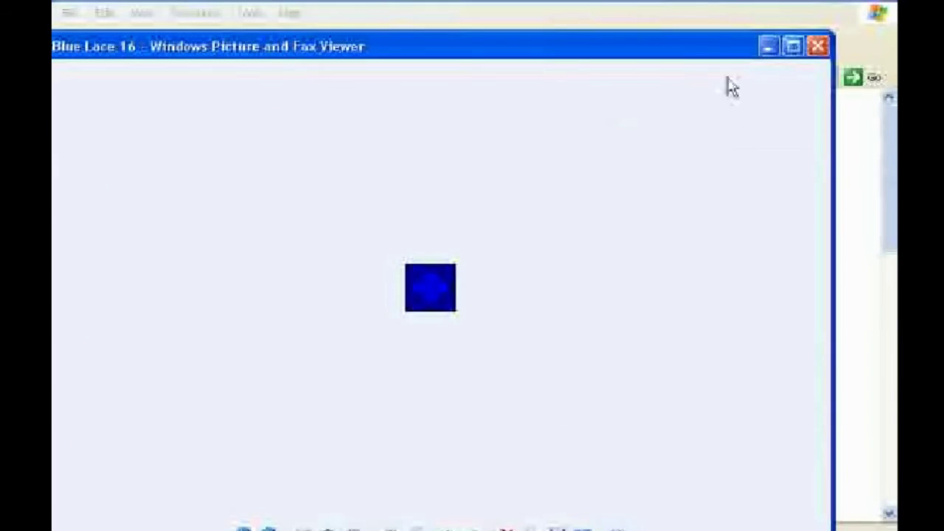
pyautogui.click(818, 45)
# - In Folder Options, choose to underline icon titles only when pointed at, and apply and confirm the setting
pyautogui.click(249, 12)
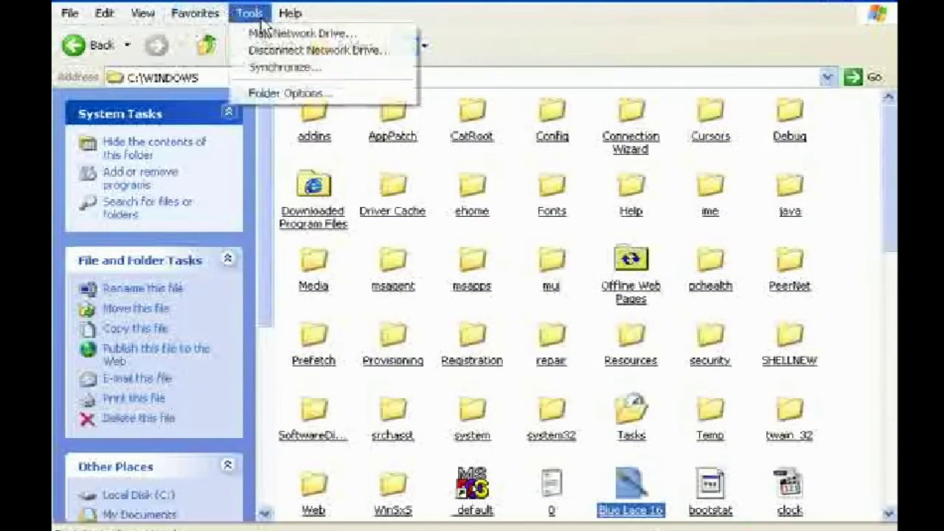
pyautogui.click(289, 93)
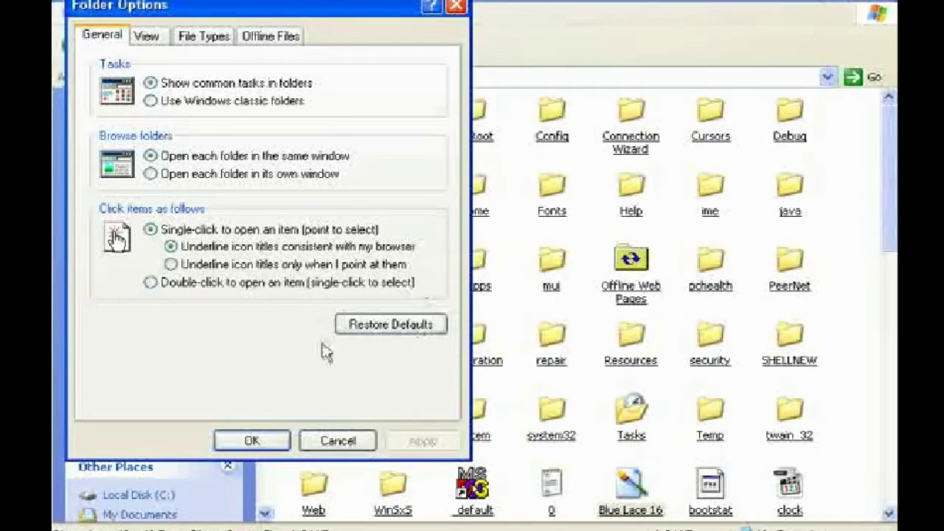
pyautogui.click(171, 264)
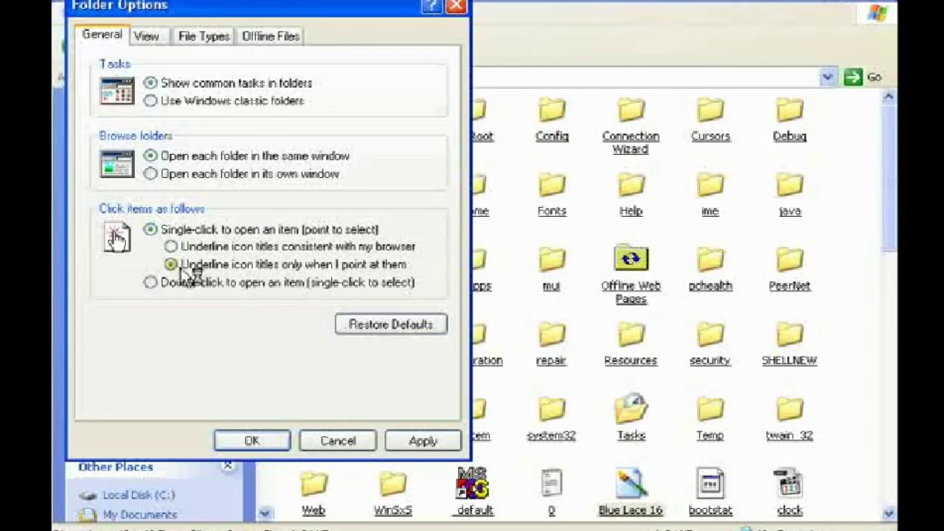
pyautogui.click(439, 444)
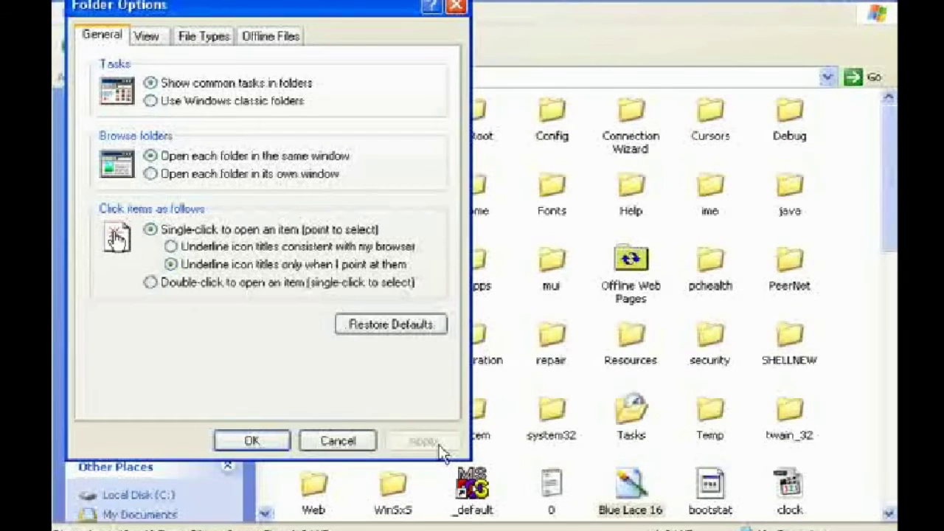
pyautogui.click(287, 442)
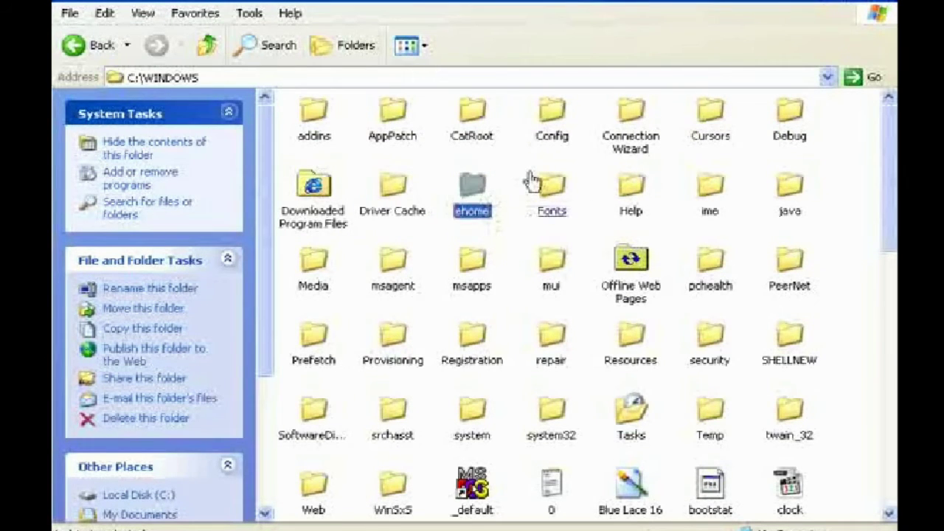
# - Restore the default general settings in Folder Options and apply them
pyautogui.click(249, 13)
pyautogui.click(275, 95)
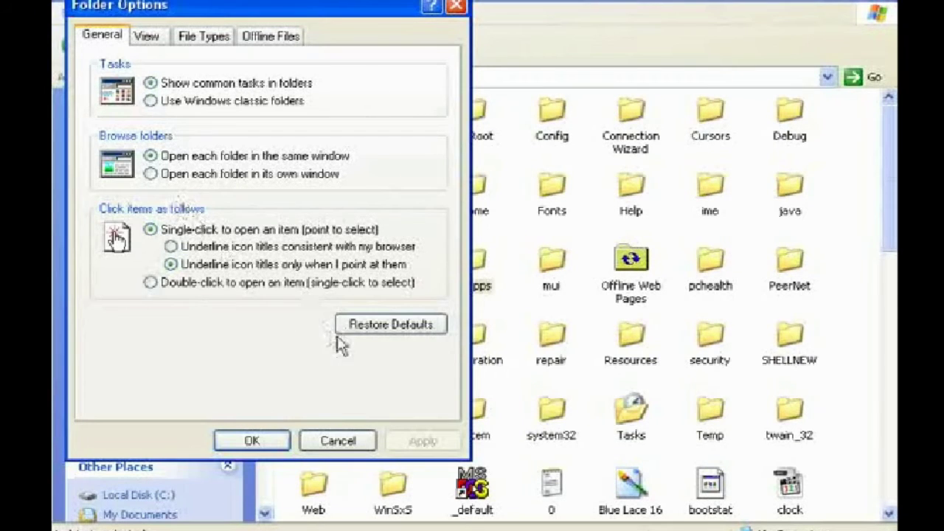
pyautogui.click(356, 329)
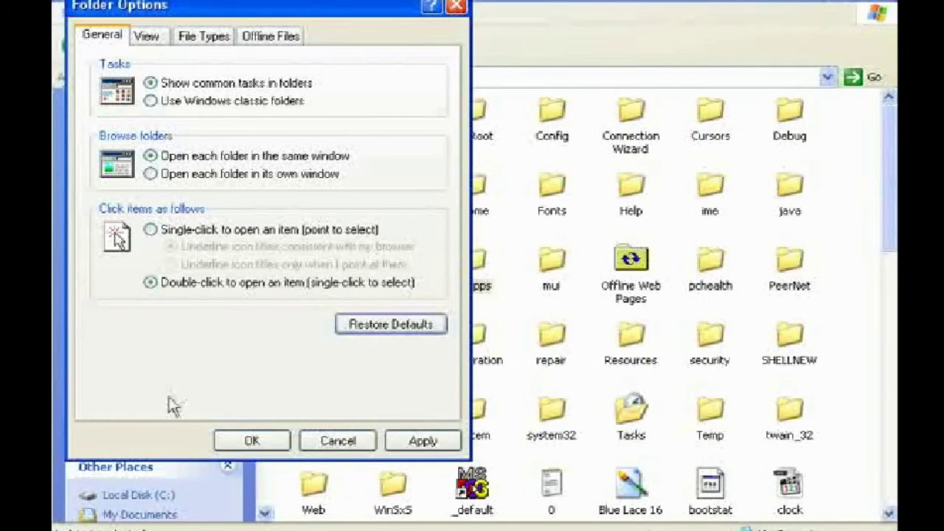
pyautogui.click(424, 442)
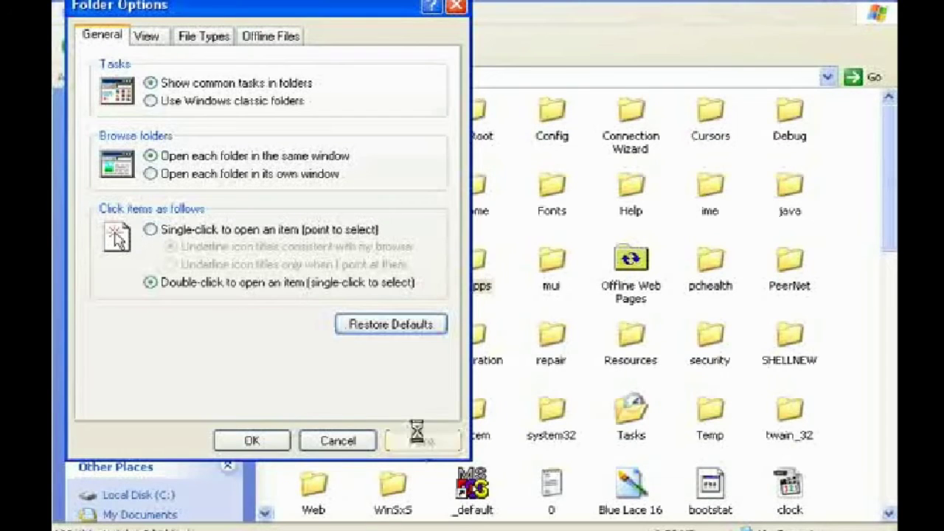
# - In the advanced view settings of Folder Options, choose Show hidden files and folders and confirm
pyautogui.click(149, 40)
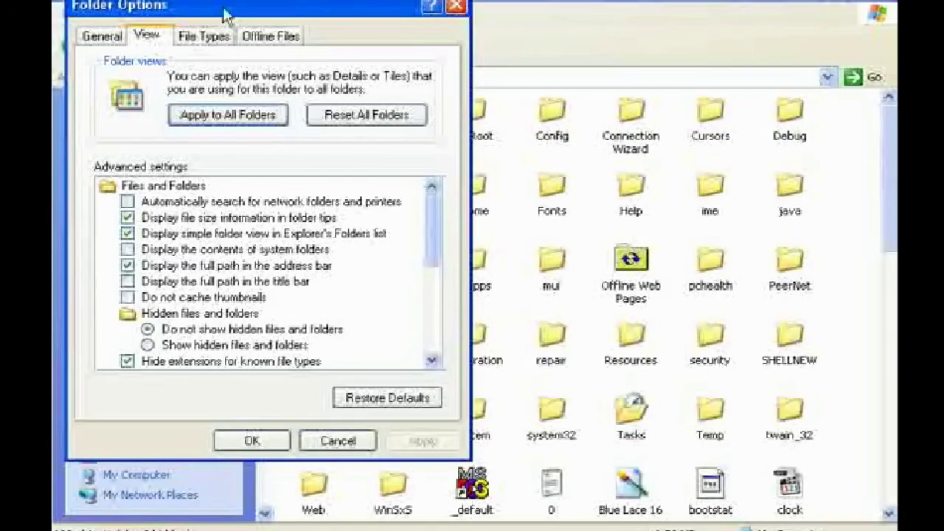
pyautogui.moveTo(224, 15); pyautogui.dragTo(318, 11)
pyautogui.moveTo(527, 220); pyautogui.dragTo(525, 201)
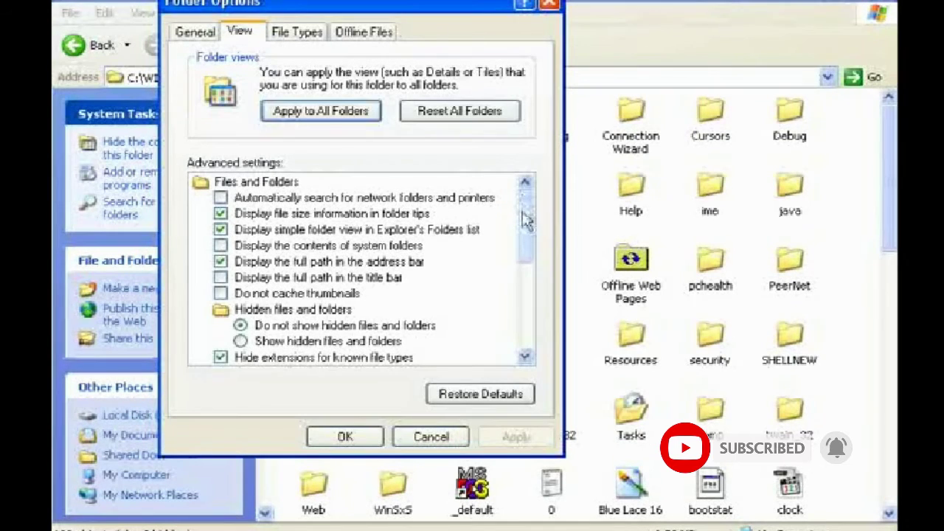
pyautogui.moveTo(529, 219); pyautogui.dragTo(529, 230)
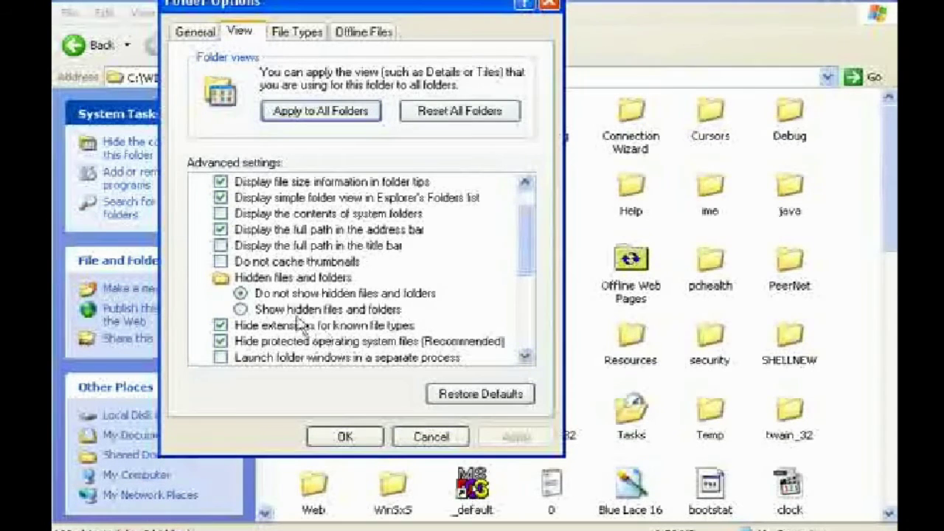
pyautogui.click(241, 310)
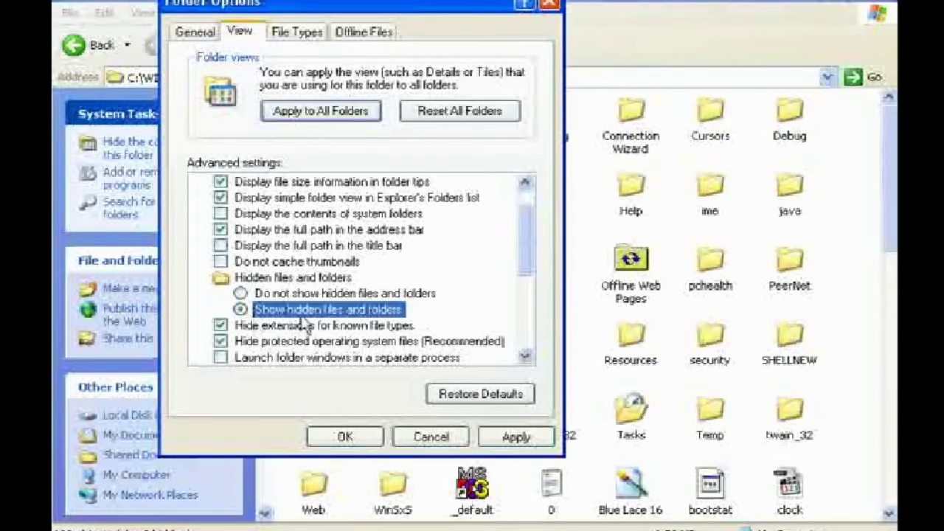
pyautogui.click(516, 437)
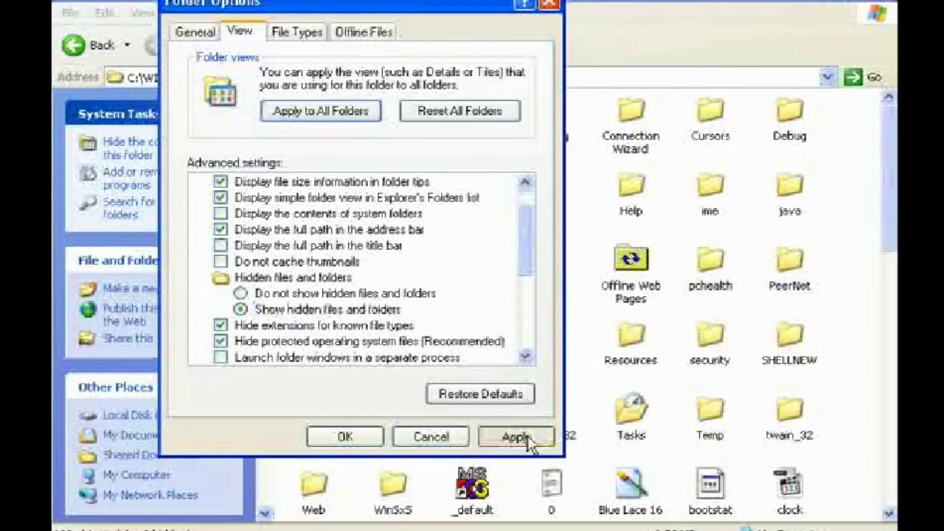
pyautogui.click(369, 438)
# - Locate the hidden inf folder in C:\WINDOWS, check its attributes in its properties, and leave them unchanged
pyautogui.scroll(-8, 889, 192)
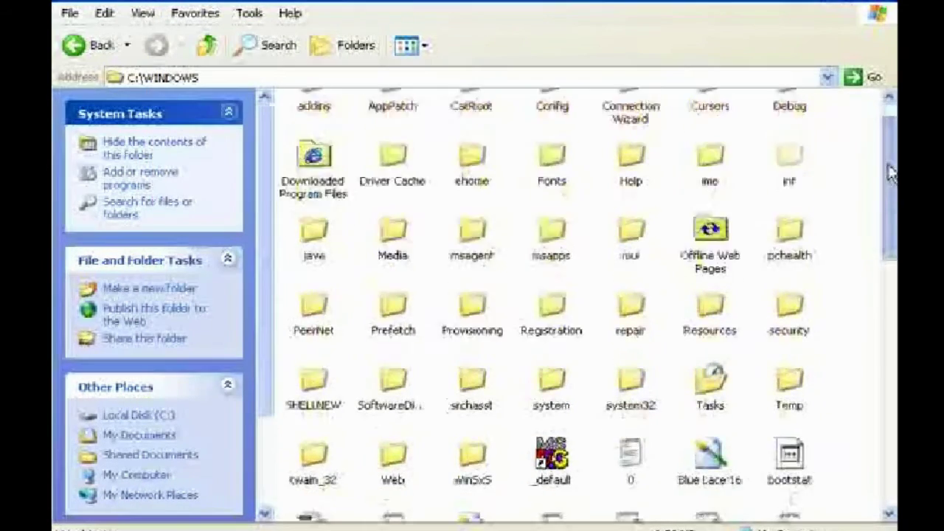
pyautogui.scroll(7, 853, 432)
pyautogui.scroll(1, 811, 310)
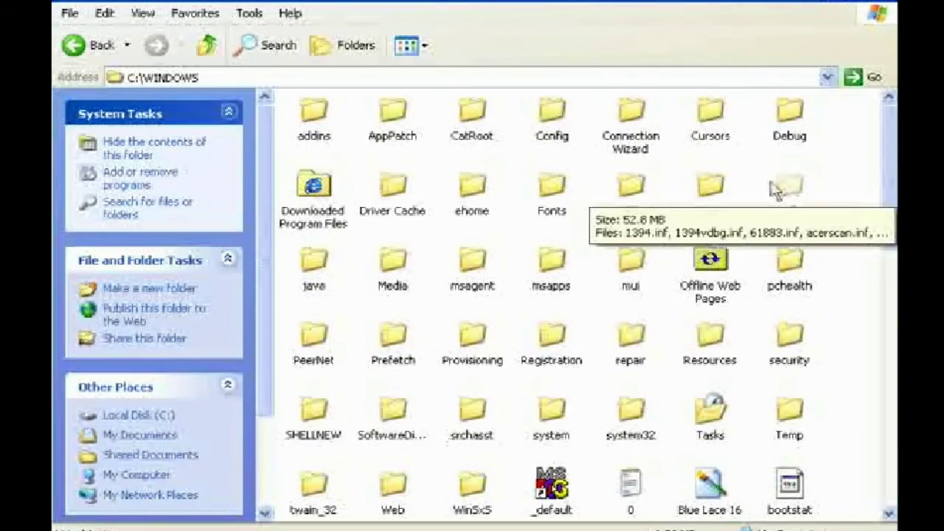
pyautogui.moveTo(758, 154); pyautogui.dragTo(834, 251)
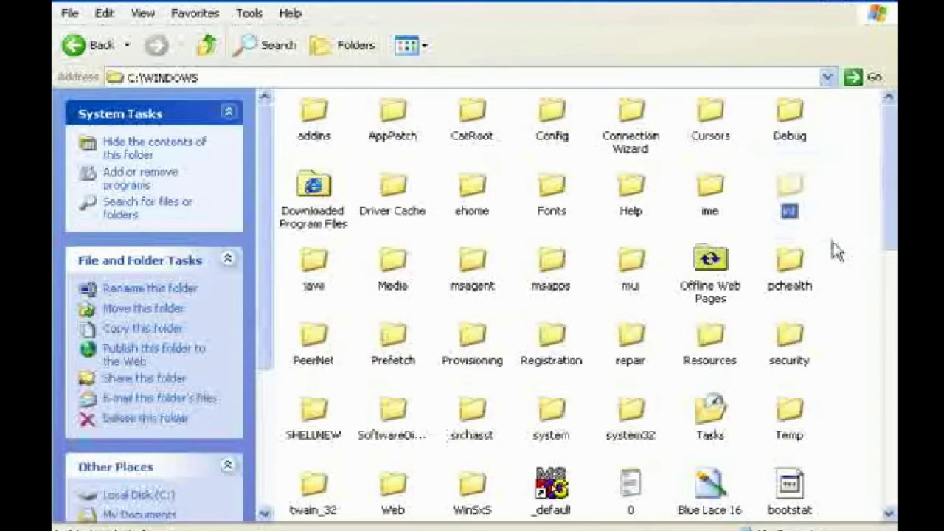
pyautogui.click(834, 250)
pyautogui.rightClick(797, 193)
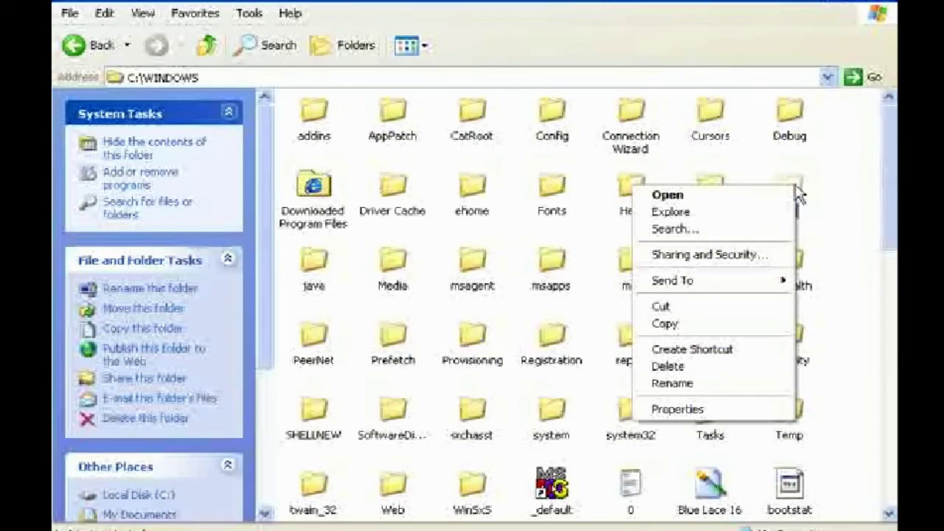
pyautogui.click(677, 409)
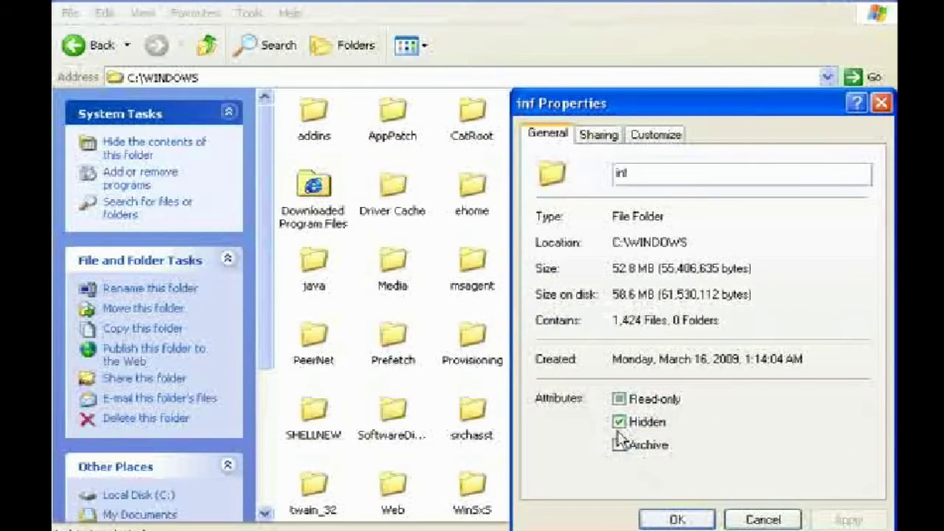
pyautogui.click(729, 519)
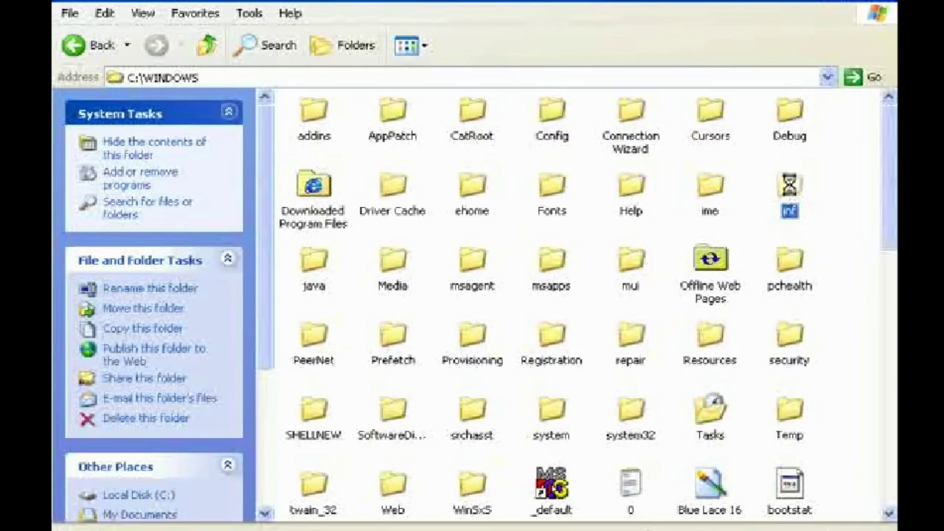
# - Return to C:\WINDOWS and set Folder Options to Do not show hidden files and folders, applying and confirming the setting
pyautogui.click(74, 45)
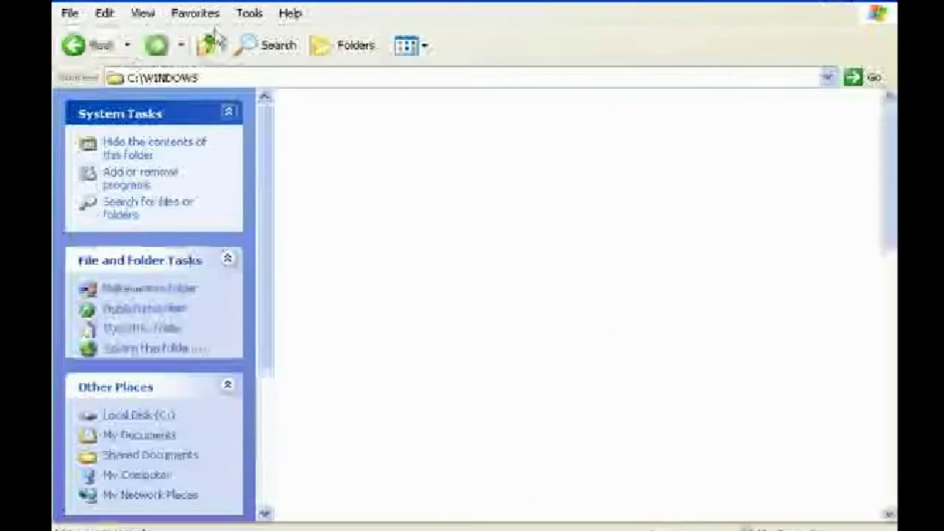
pyautogui.click(249, 13)
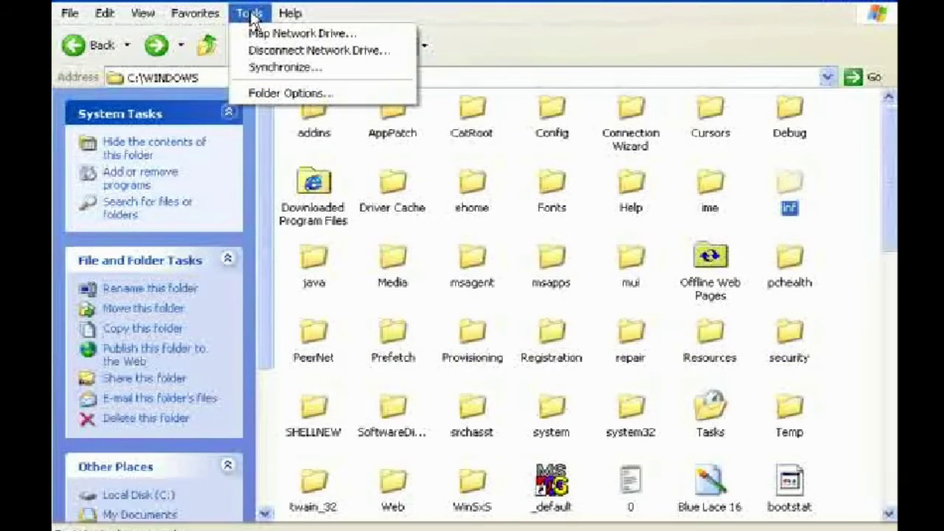
pyautogui.click(251, 91)
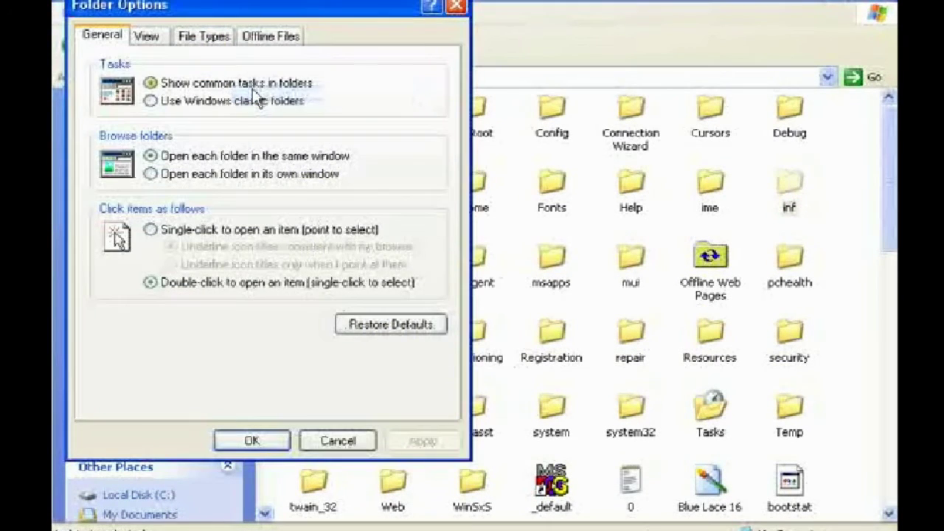
pyautogui.click(147, 37)
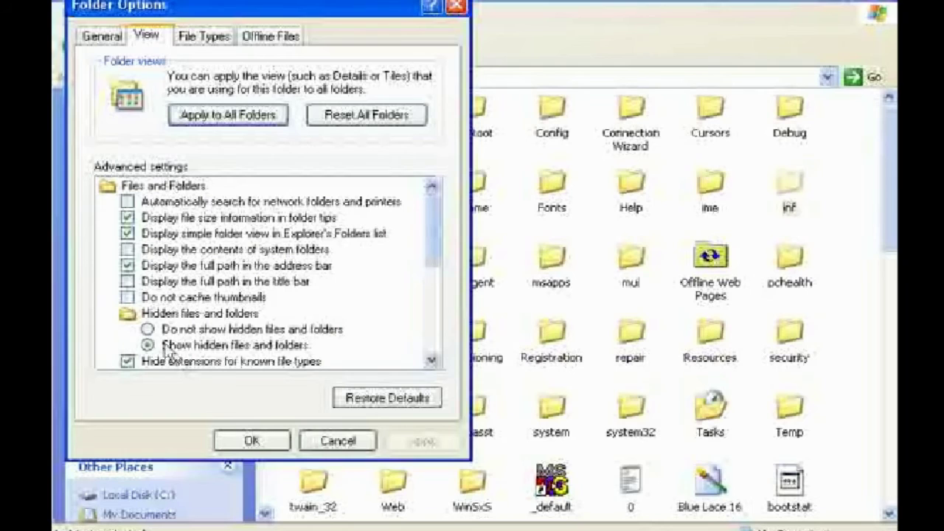
pyautogui.click(287, 336)
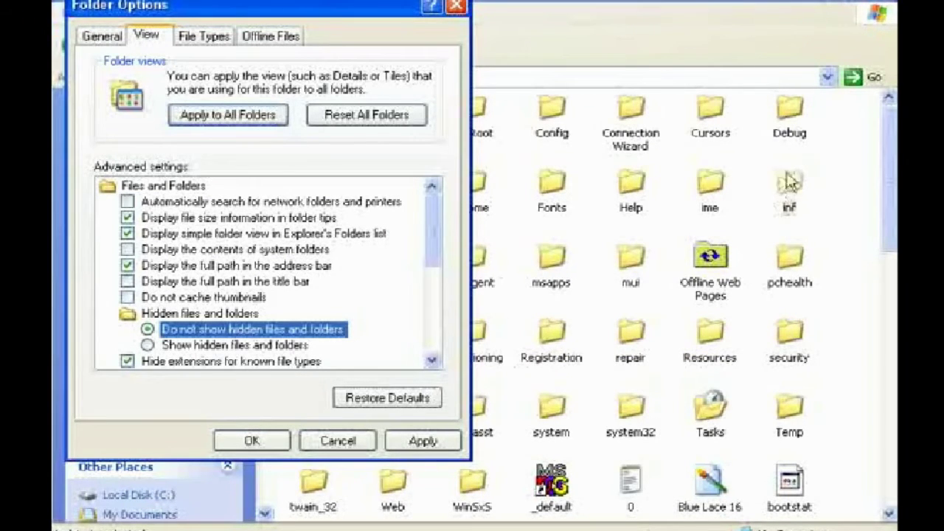
pyautogui.click(435, 448)
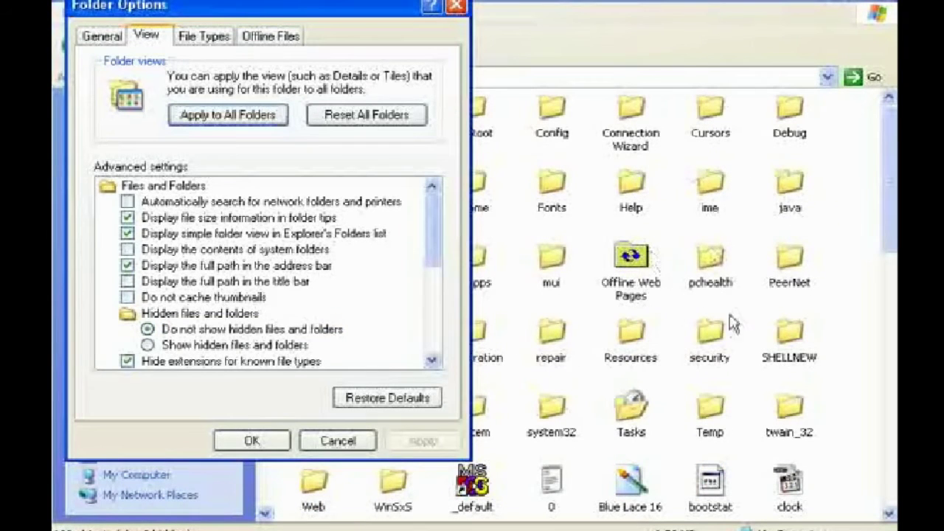
pyautogui.click(254, 441)
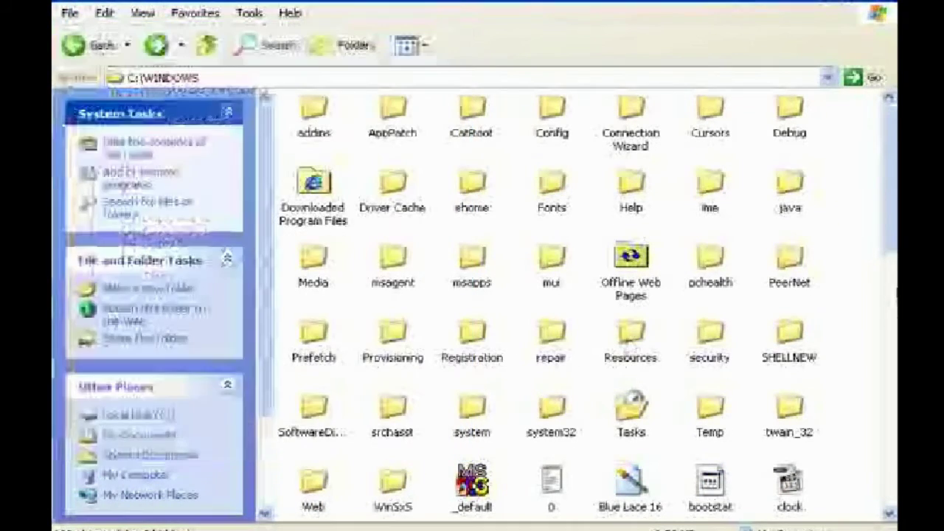
# - Give the Zapotec bitmap in C:\WINDOWS the Hidden attribute through its properties, and apply and confirm the change
pyautogui.scroll(-15, 690, 503)
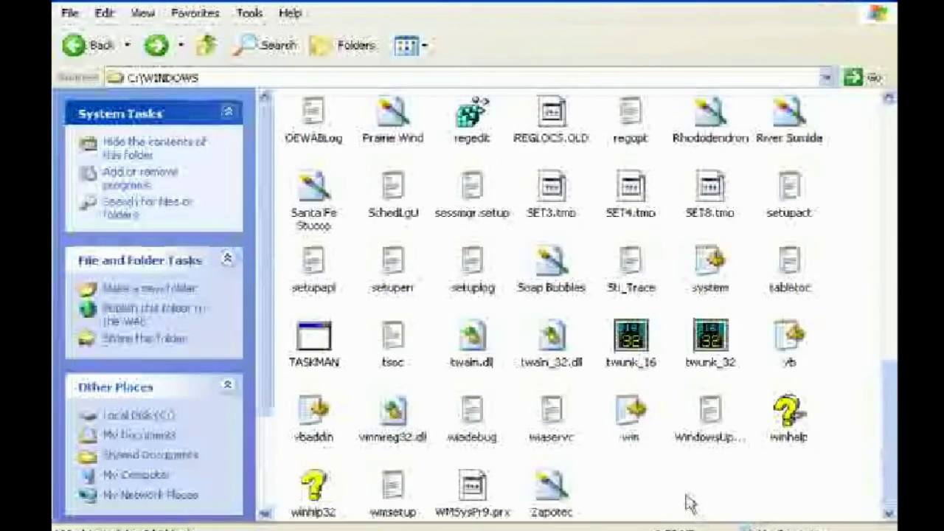
pyautogui.click(564, 493)
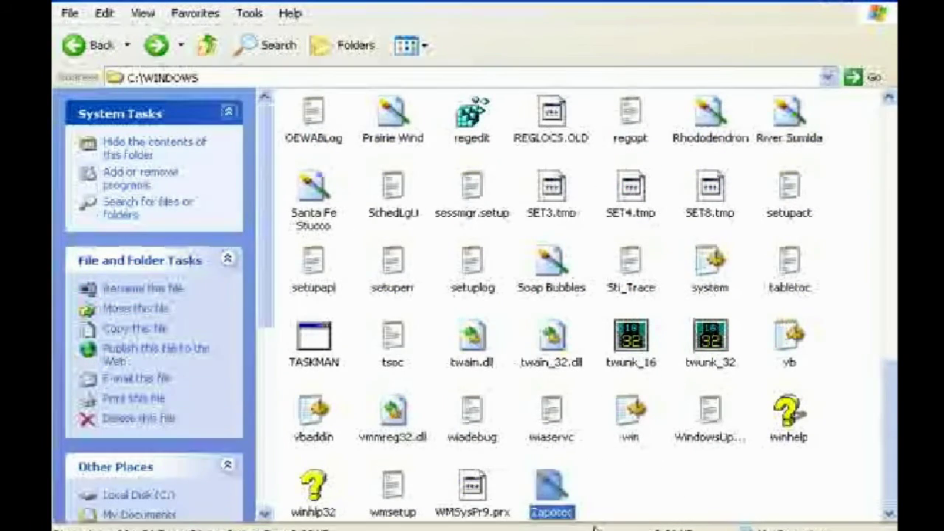
pyautogui.rightClick(550, 518)
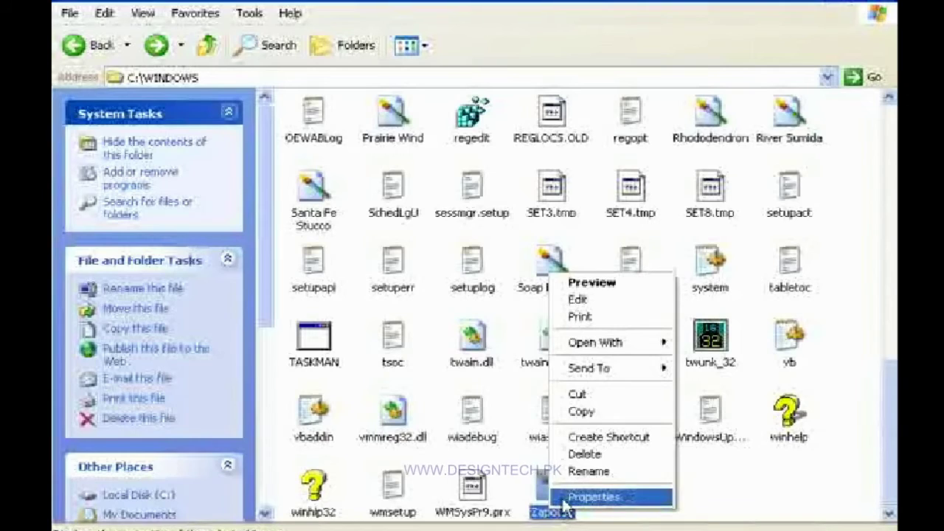
pyautogui.click(564, 499)
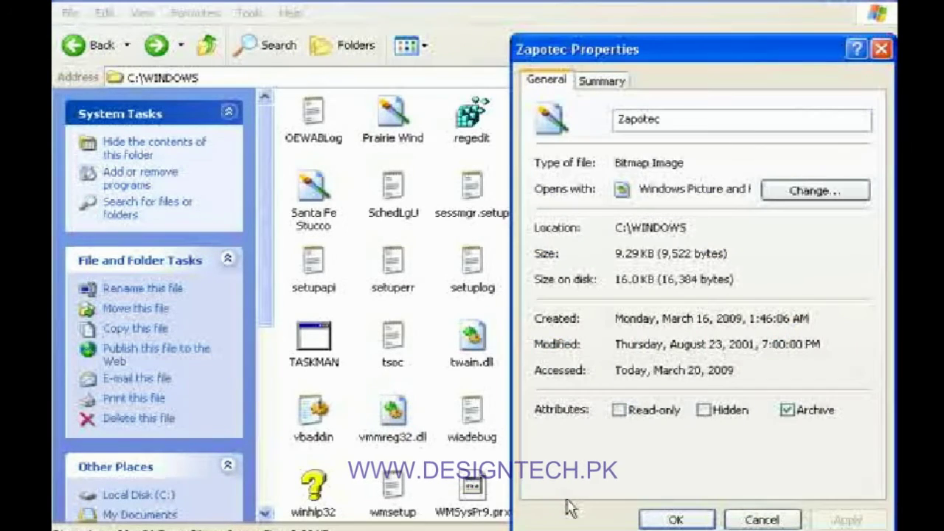
pyautogui.moveTo(712, 50); pyautogui.dragTo(587, 24)
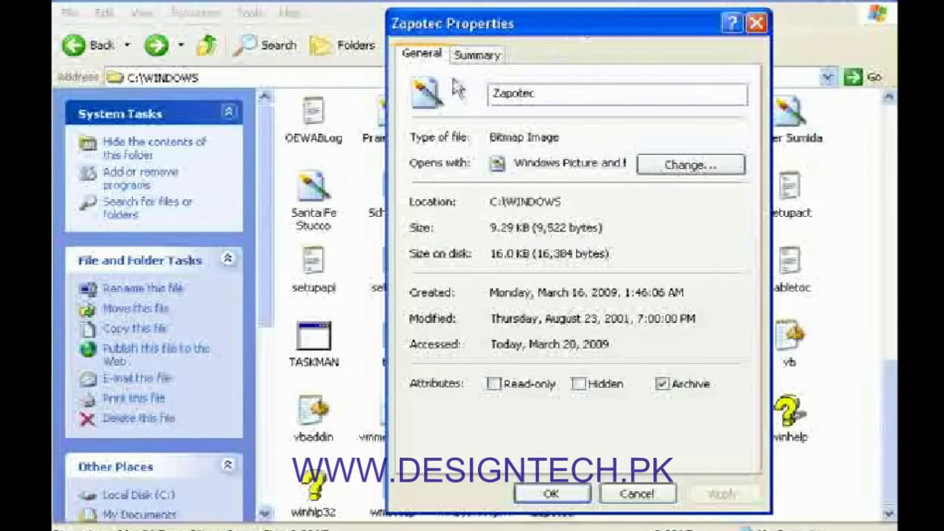
pyautogui.click(580, 385)
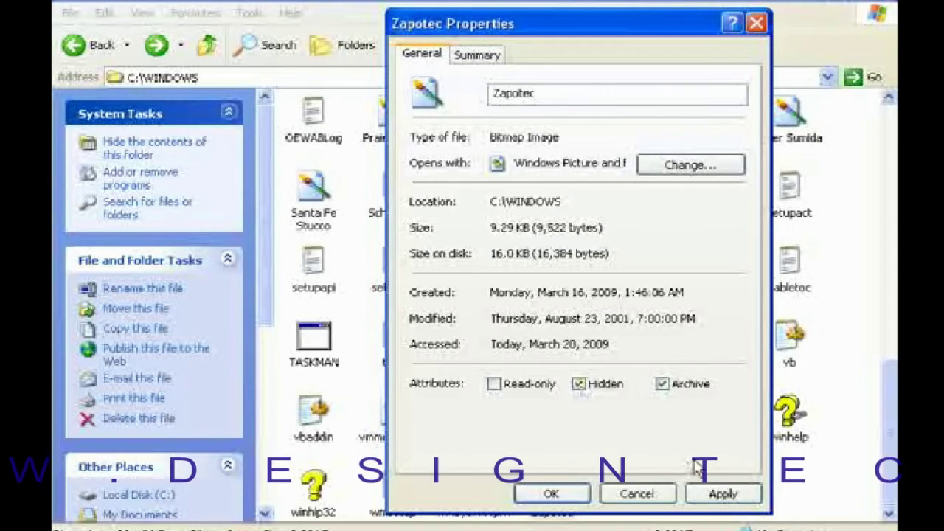
pyautogui.click(719, 500)
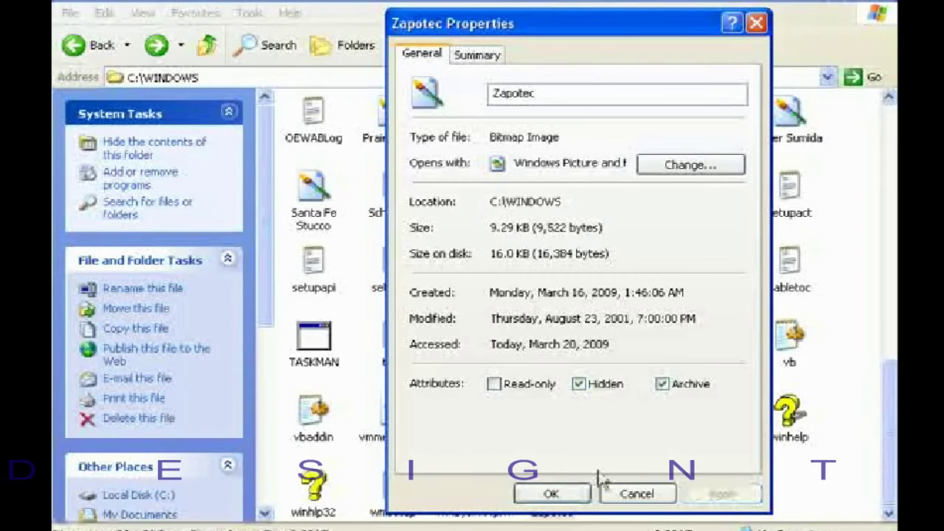
pyautogui.click(550, 494)
# - Refresh the C:\WINDOWS folder view to update the display of the Zapotec file
pyautogui.scroll(3, 891, 419)
pyautogui.scroll(-3, 890, 419)
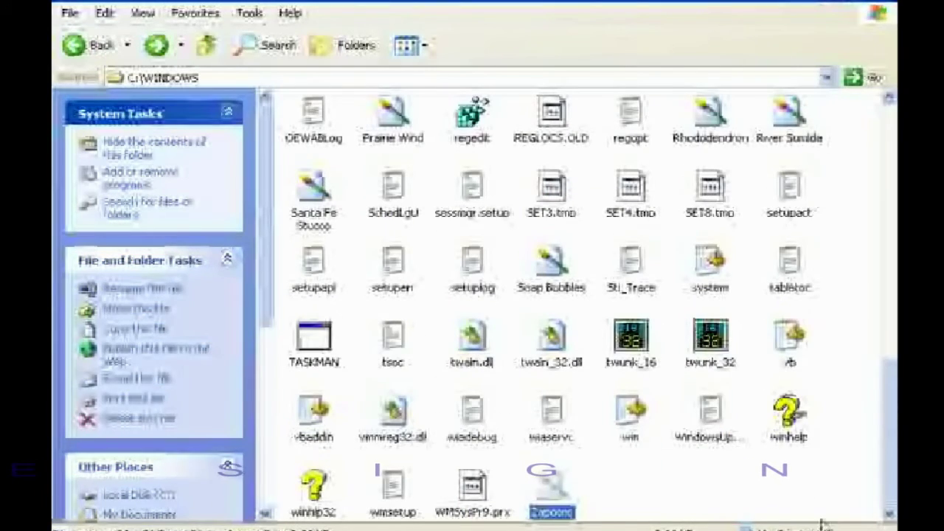
pyautogui.click(600, 509)
pyautogui.rightClick(602, 480)
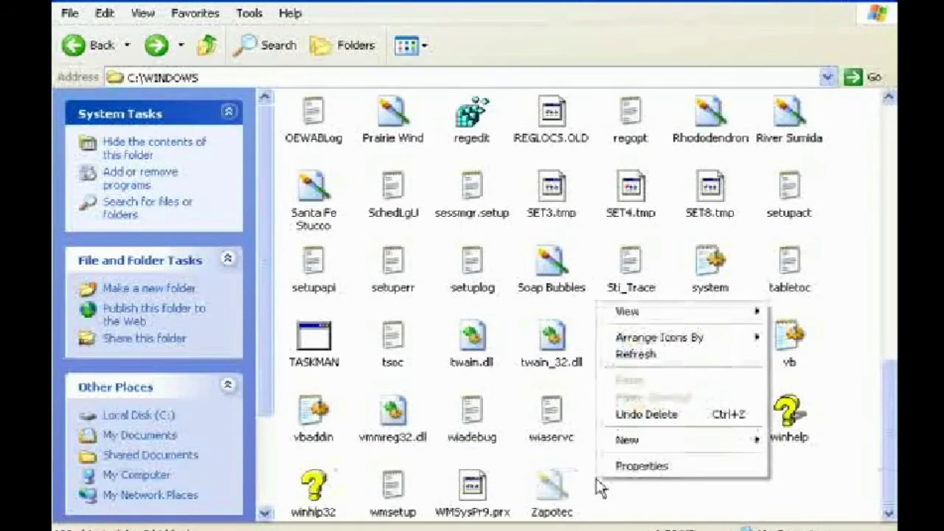
pyautogui.click(635, 354)
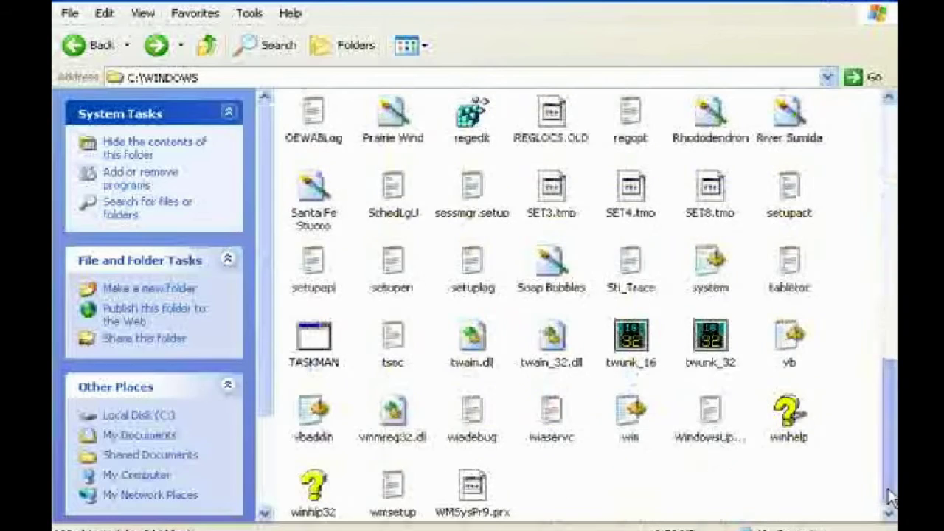
# - In the advanced view settings of Folder Options, select Show hidden files and folders, and apply and confirm it
pyautogui.moveTo(889, 435); pyautogui.dragTo(880, 185)
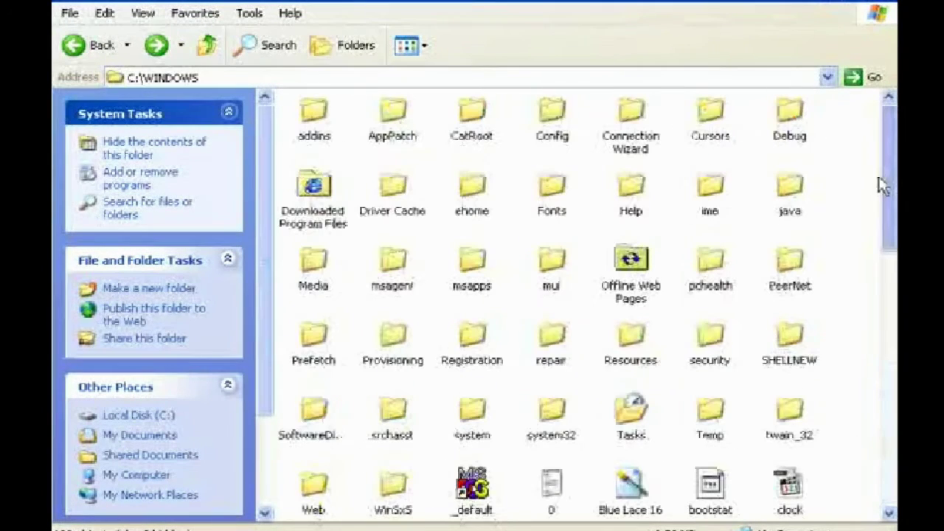
pyautogui.click(250, 13)
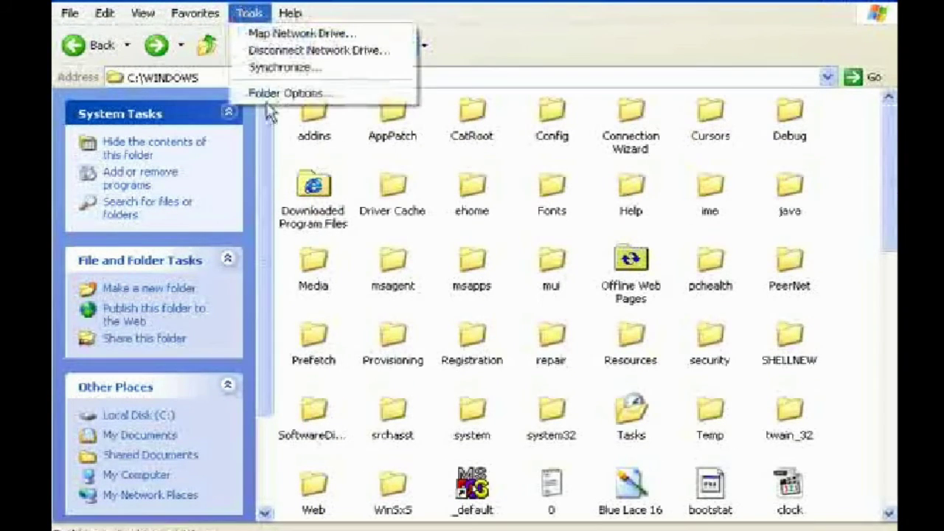
pyautogui.click(271, 93)
pyautogui.click(146, 38)
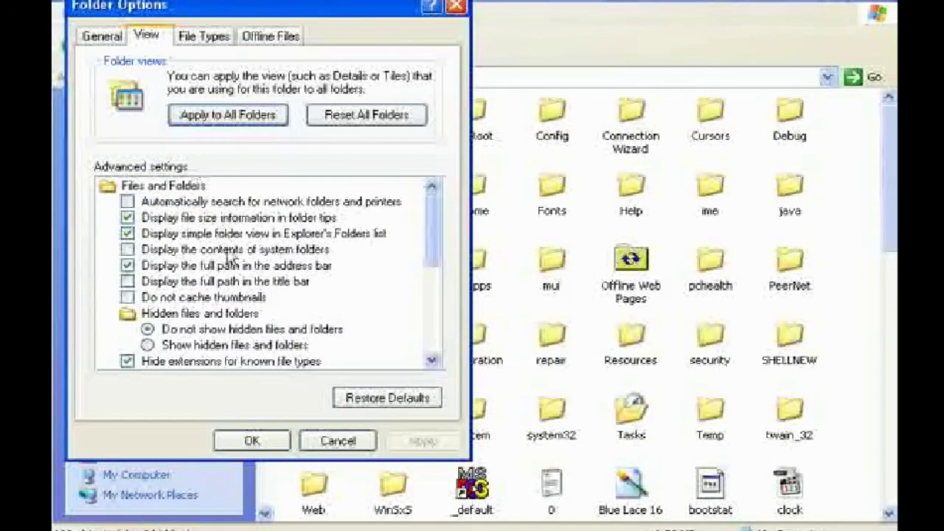
pyautogui.click(221, 344)
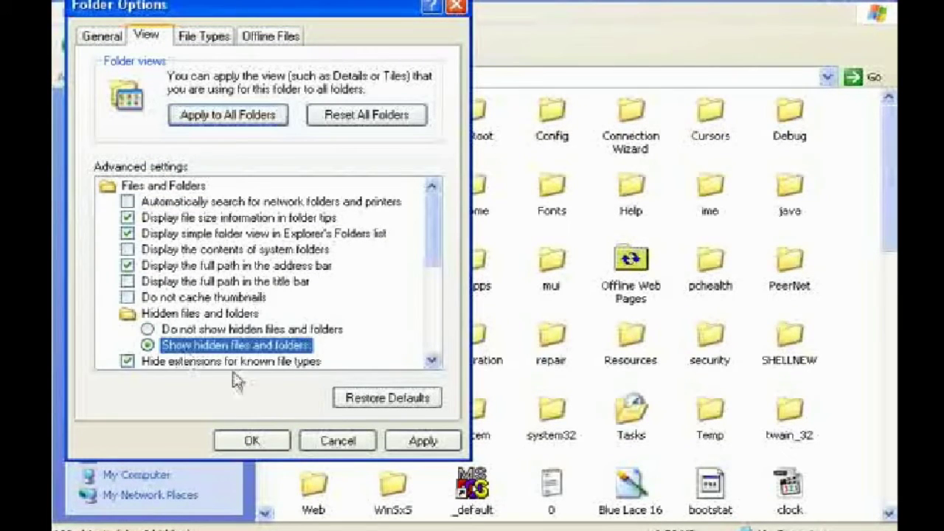
pyautogui.click(409, 440)
pyautogui.click(252, 440)
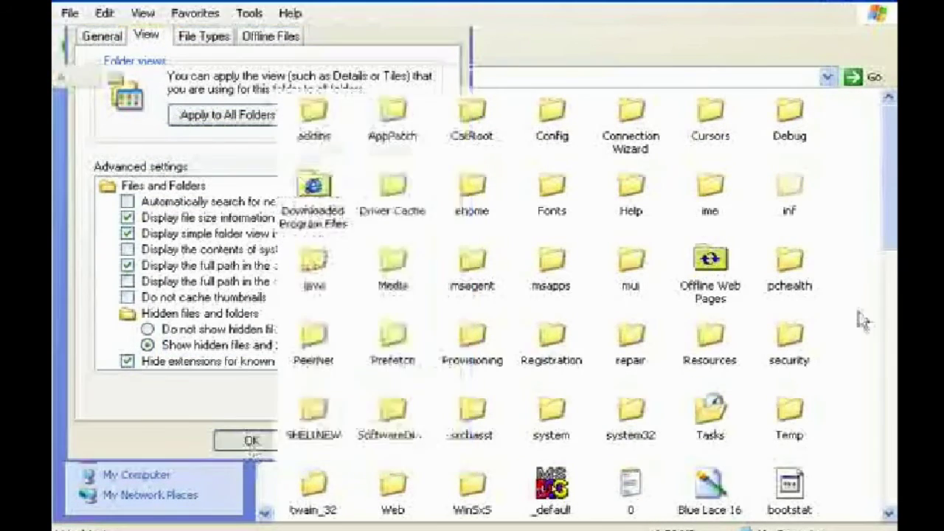
# - Find the hidden Zapotec image among the C:\WINDOWS files, preview it, and close the viewer
pyautogui.scroll(-10, 863, 321)
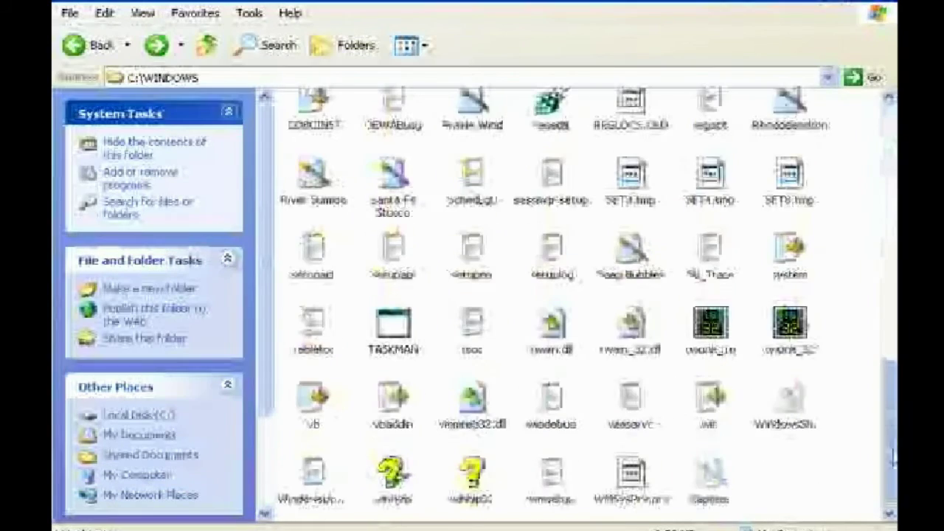
pyautogui.doubleClick(709, 506)
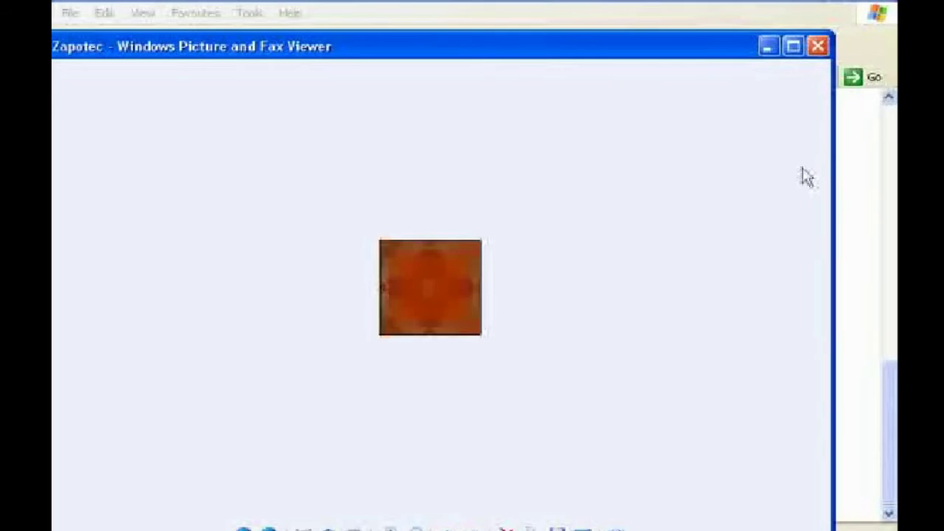
pyautogui.click(817, 47)
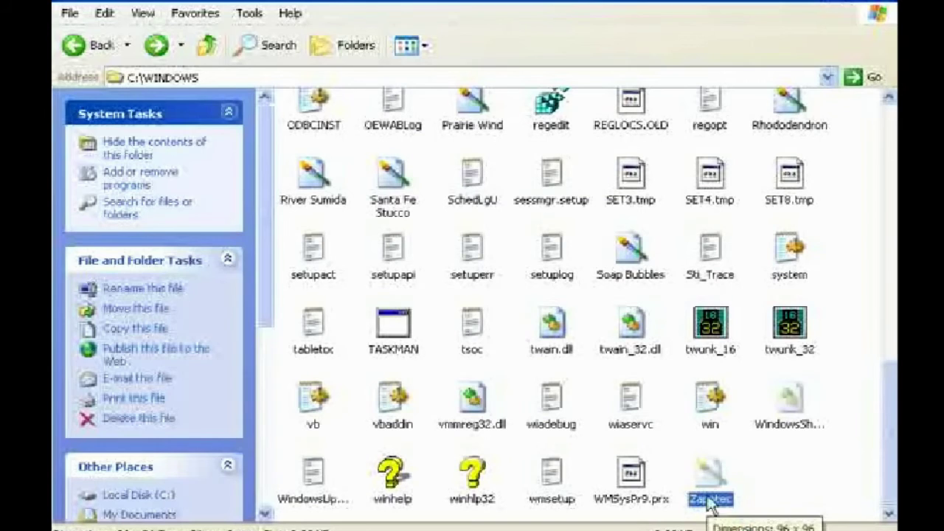
# - Remove the Hidden attribute from the Zapotec file in its properties, apply the change, and close the dialog
pyautogui.rightClick(708, 501)
pyautogui.click(741, 482)
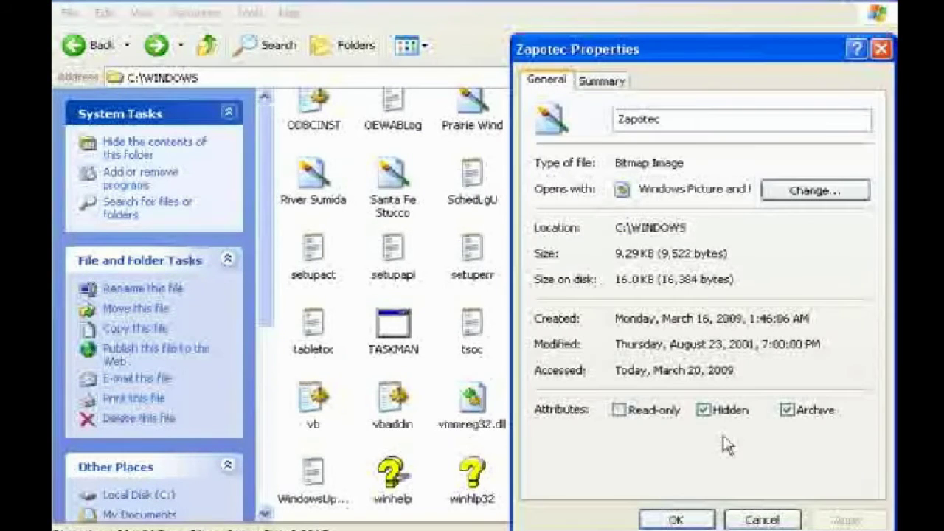
pyautogui.click(703, 410)
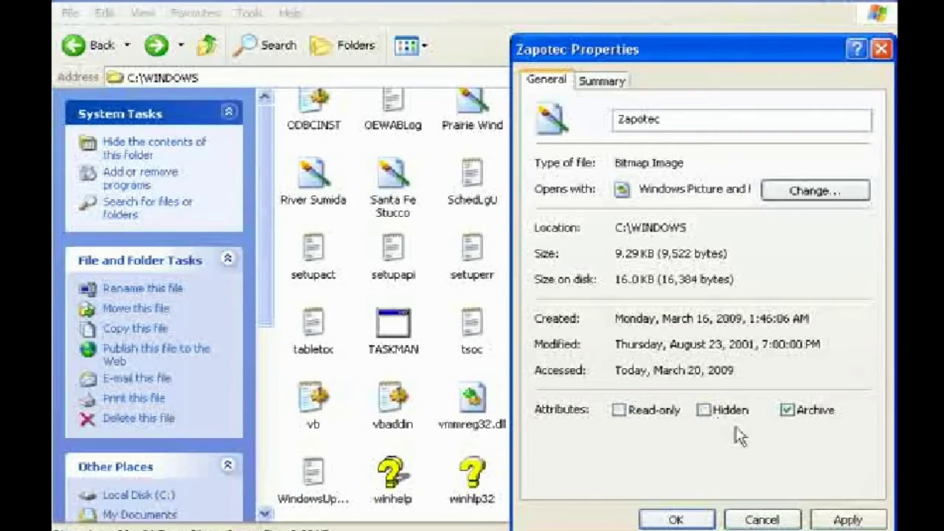
pyautogui.click(825, 521)
pyautogui.click(765, 519)
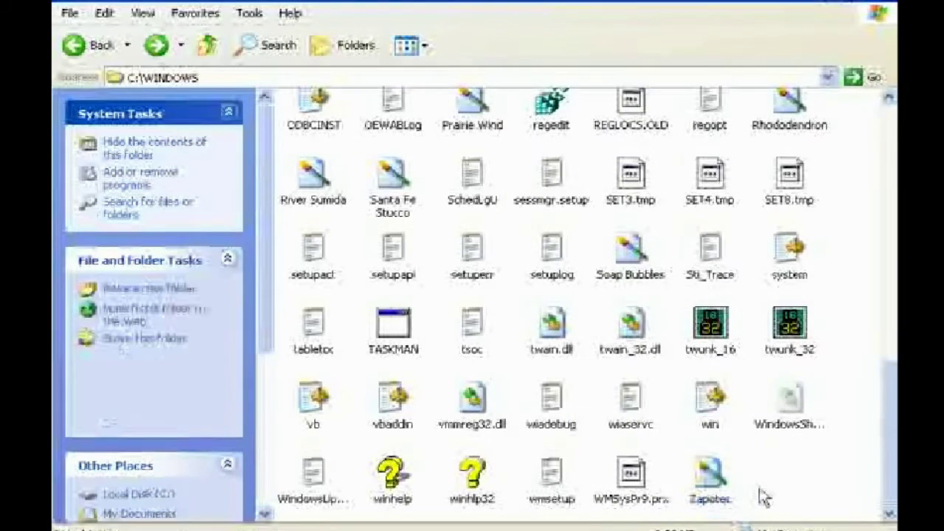
# - Switch the Folder Options setting back to Do not show hidden files and folders and apply it
pyautogui.click(249, 13)
pyautogui.click(259, 102)
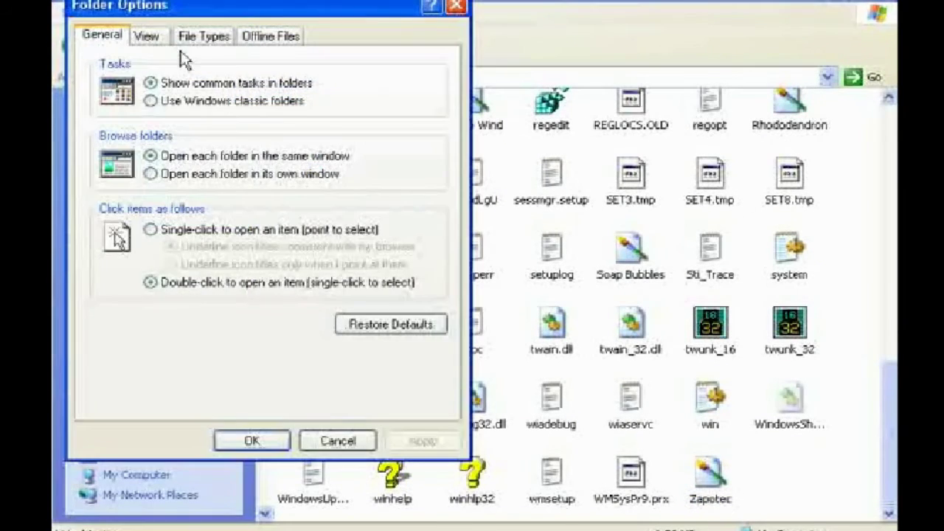
pyautogui.click(145, 35)
pyautogui.click(206, 328)
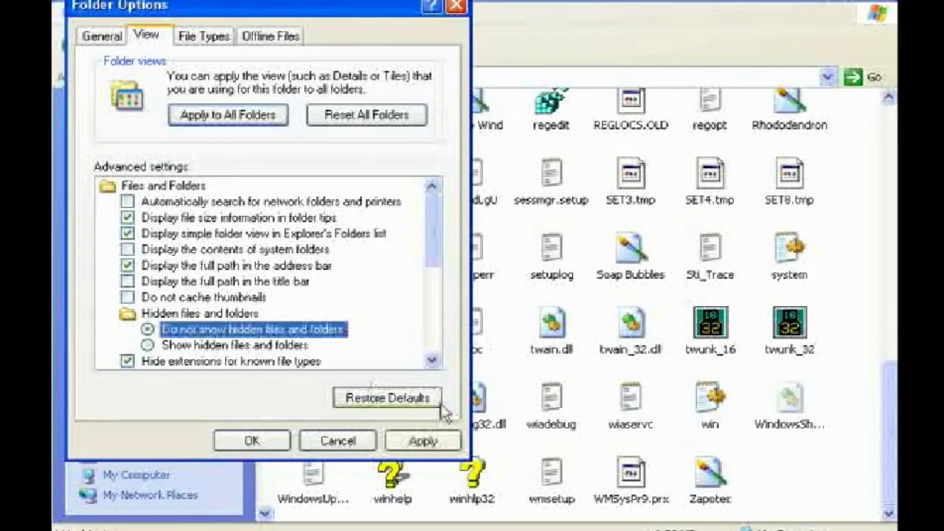
pyautogui.click(422, 440)
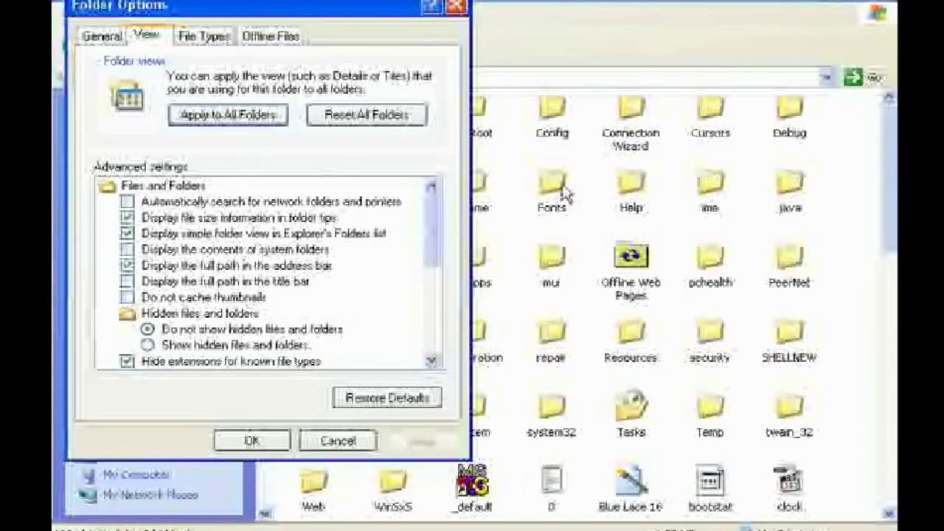
# - Review the registered file types and the Offline Files information in Folder Options, and close the dialog
pyautogui.click(197, 43)
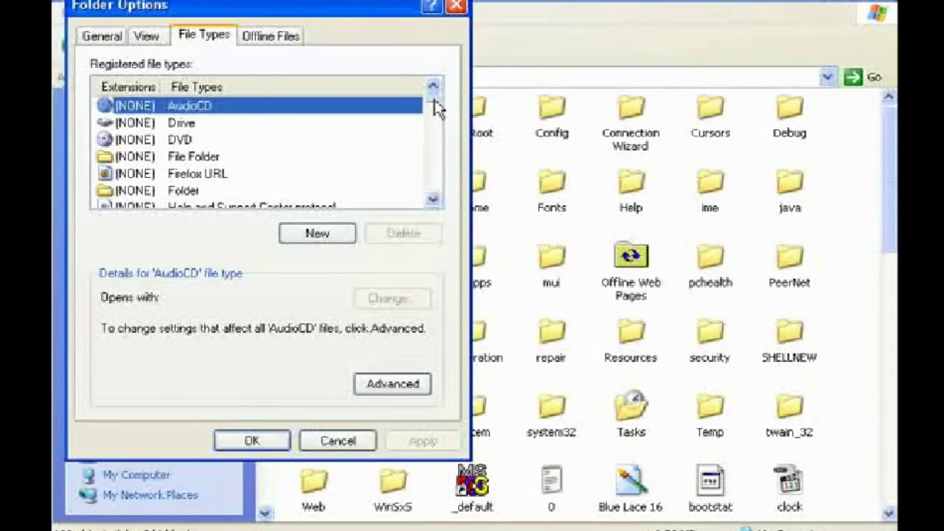
pyautogui.moveTo(435, 107)
pyautogui.mouseDown()
pyautogui.moveTo(435, 202)
pyautogui.moveTo(435, 89)
pyautogui.mouseUp()
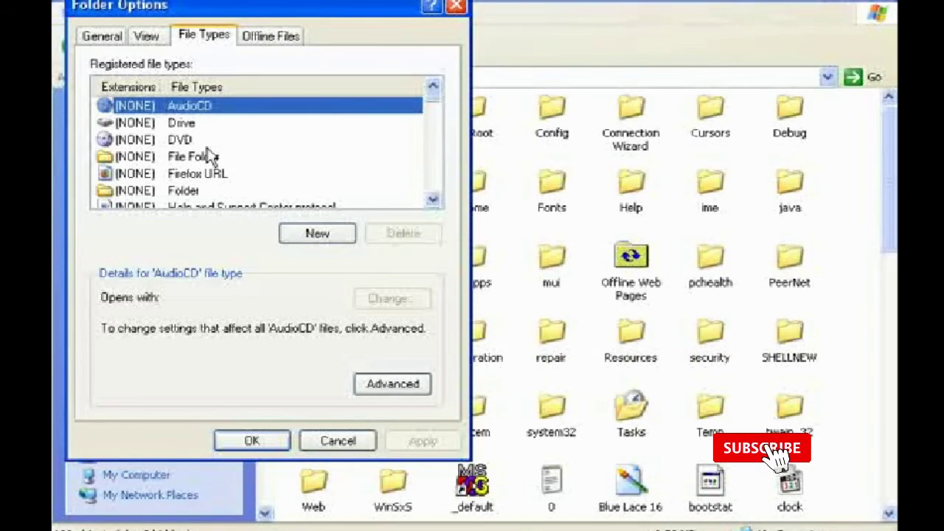
pyautogui.click(265, 40)
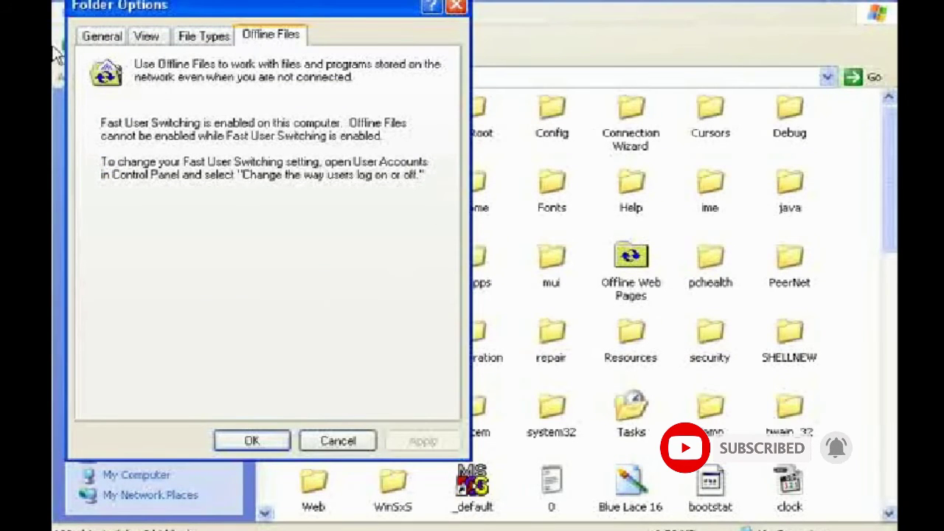
pyautogui.click(249, 440)
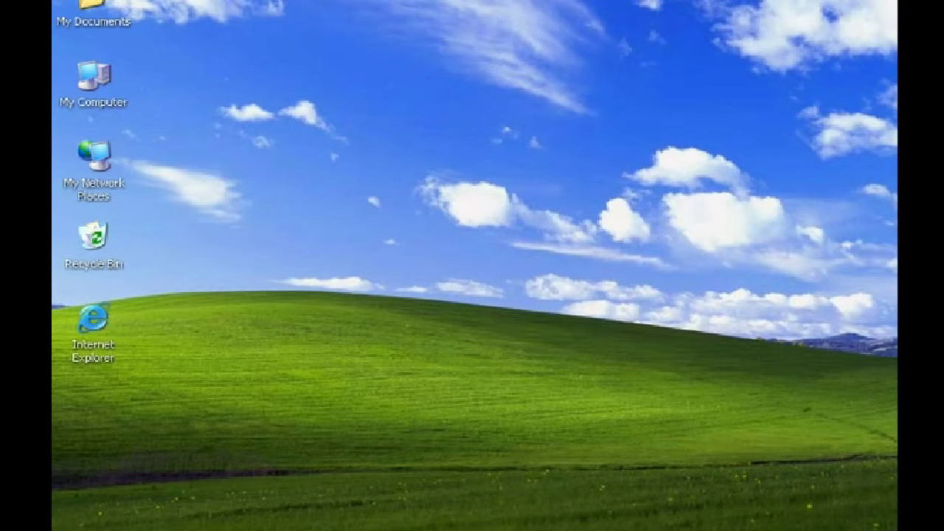
# - Open the Windows search and choose to search all files and folders
pyautogui.press('super')
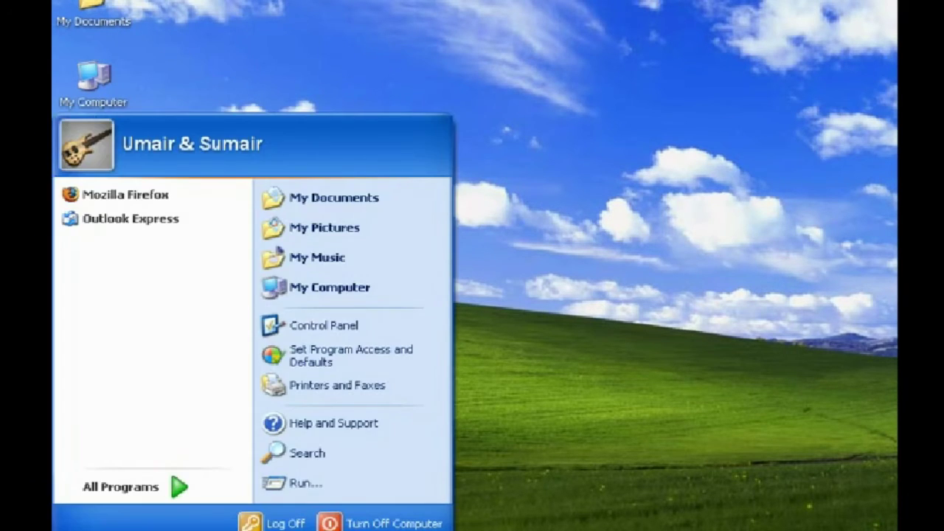
pyautogui.click(293, 454)
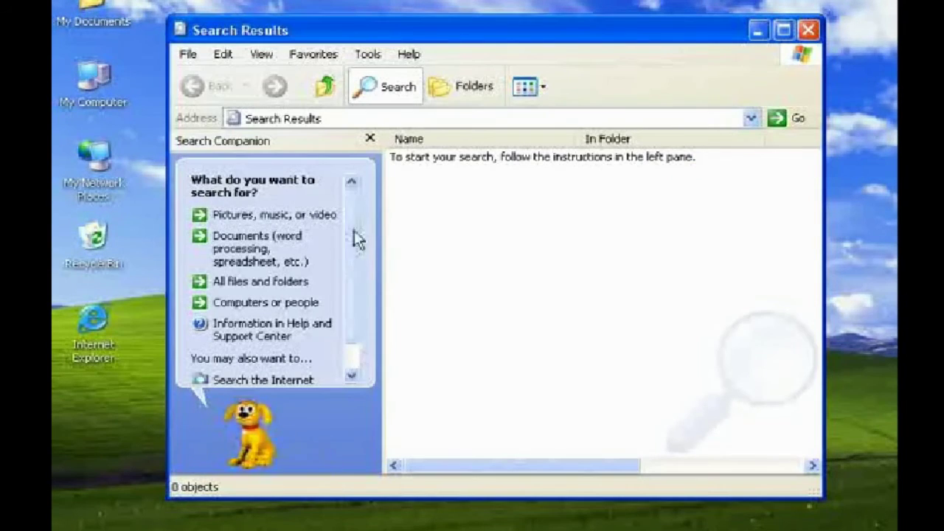
pyautogui.moveTo(353, 230); pyautogui.dragTo(348, 248)
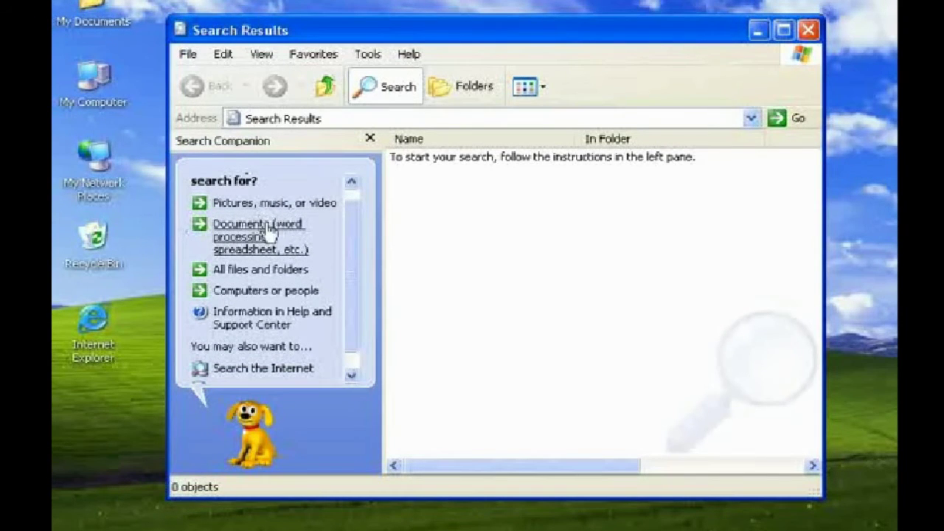
pyautogui.click(306, 208)
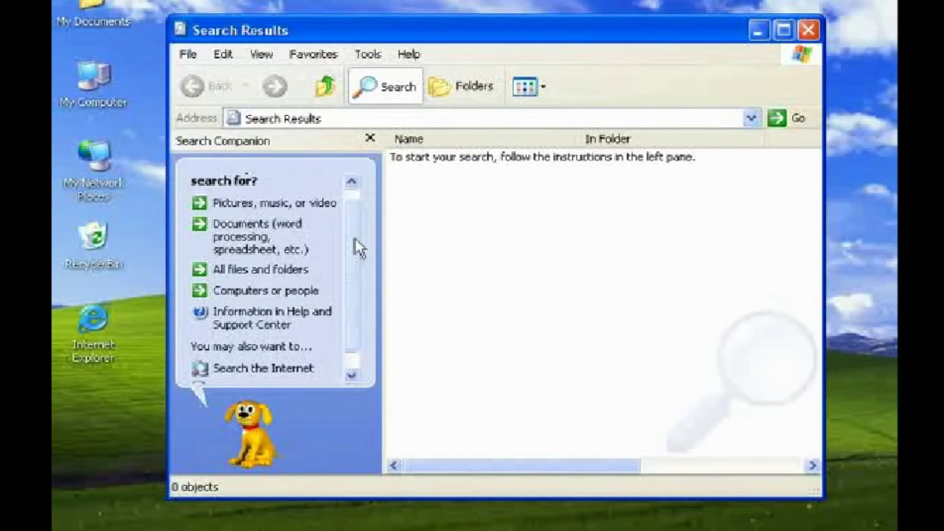
pyautogui.scroll(-1, 356, 247)
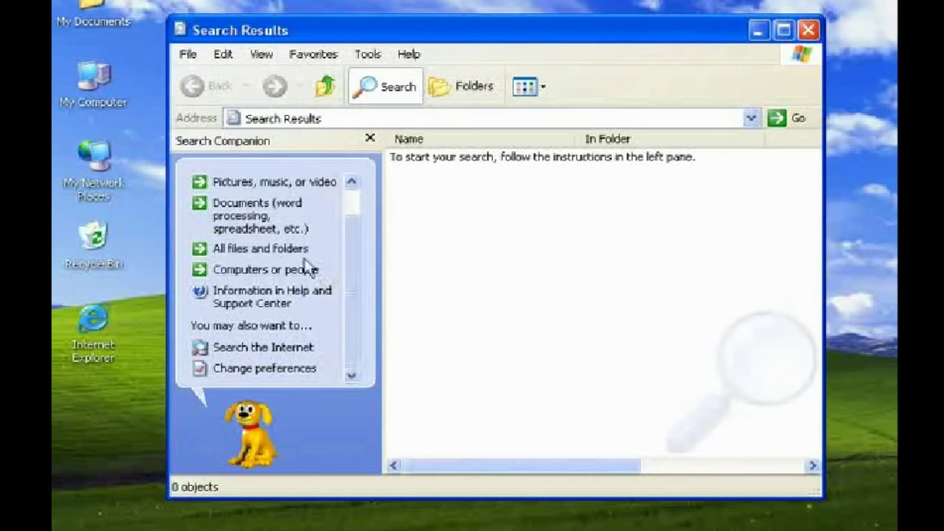
pyautogui.click(238, 250)
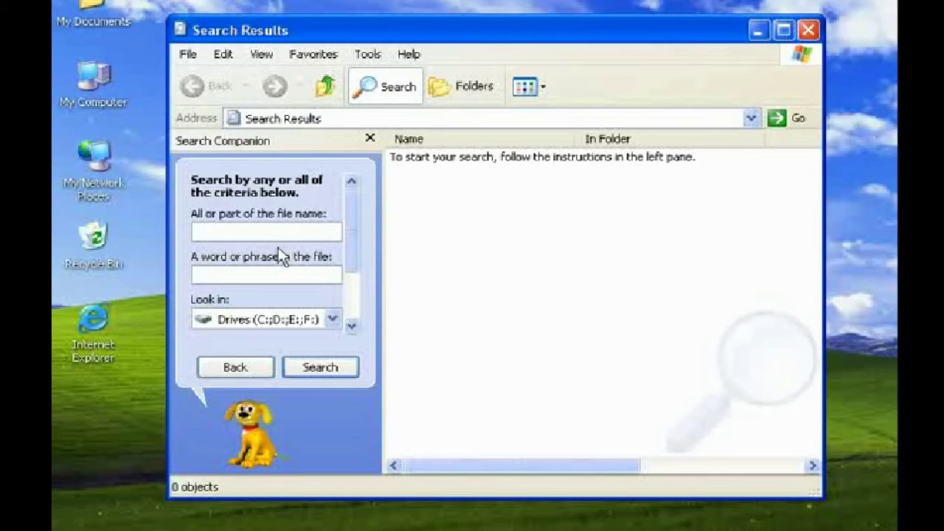
# - Search the local hard drives (C:, D:, E:, F:) for files with "set" in the name
pyautogui.write('s')
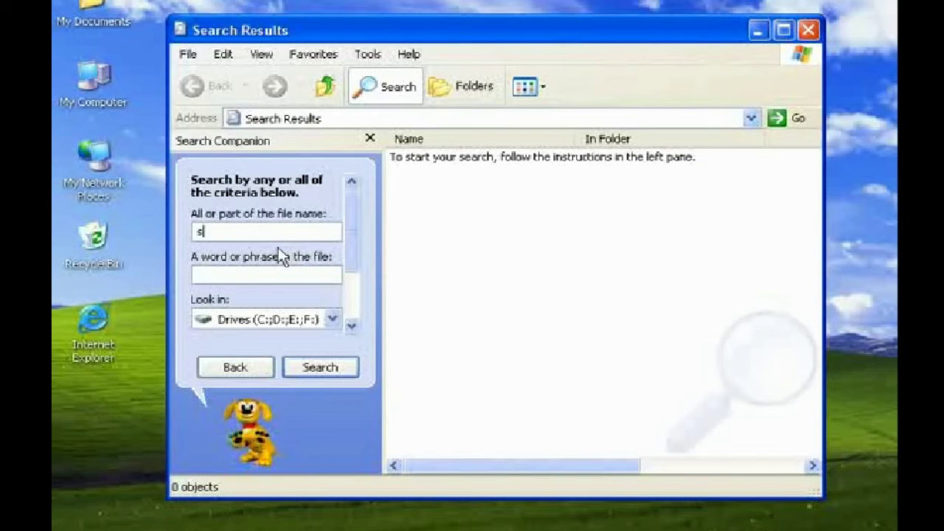
pyautogui.write('et')
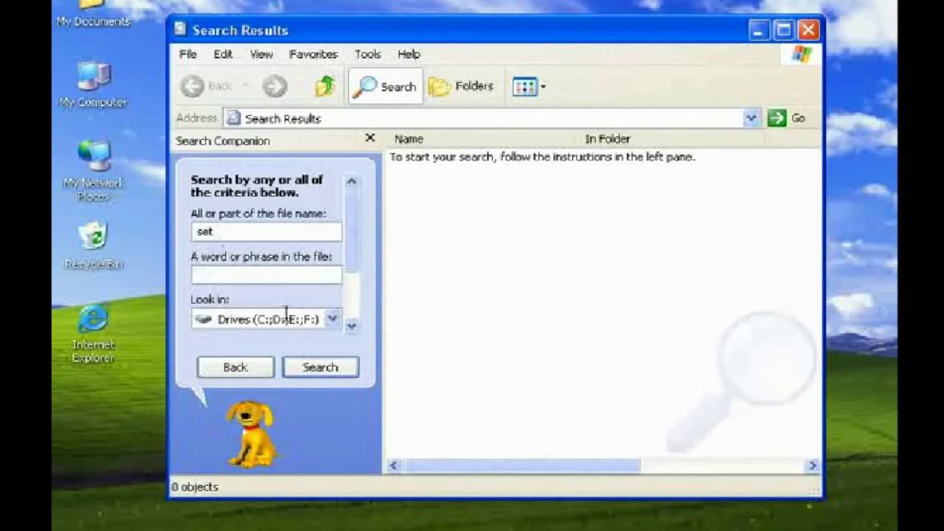
pyautogui.click(307, 373)
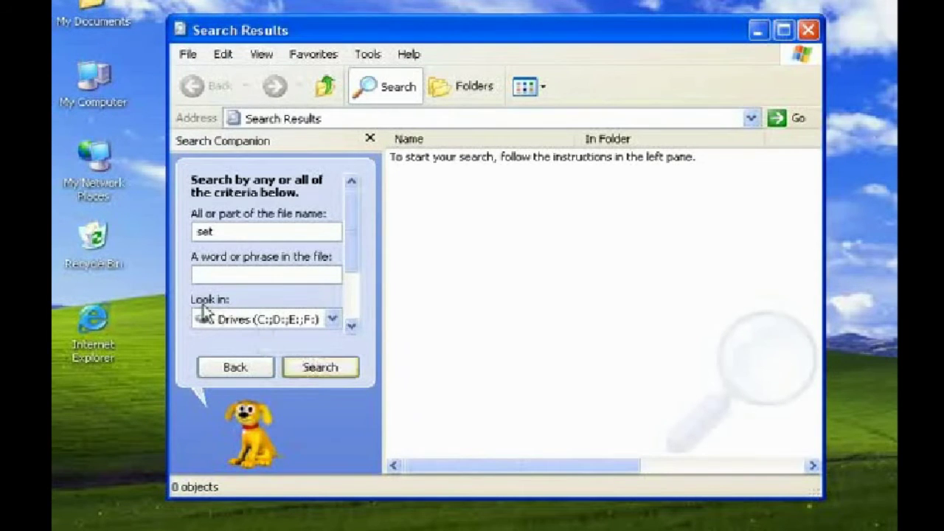
pyautogui.click(245, 320)
pyautogui.click(334, 322)
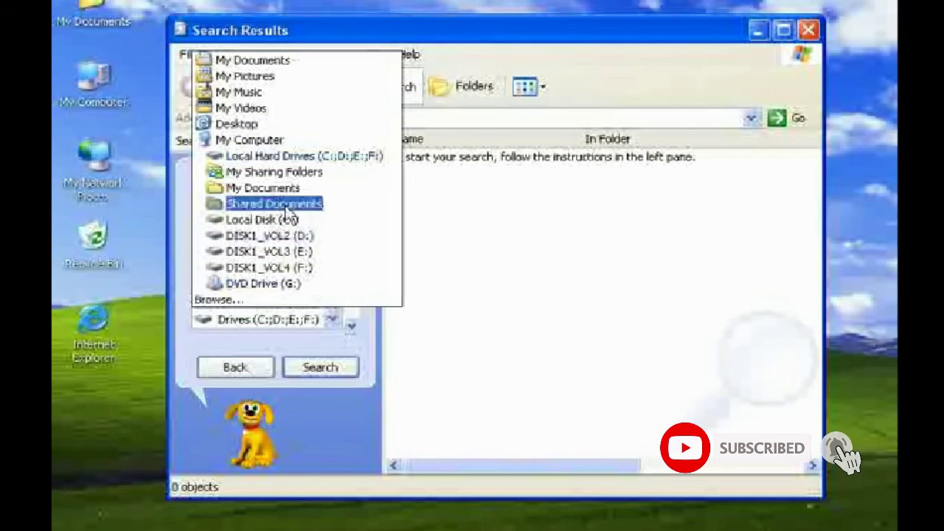
pyautogui.click(299, 157)
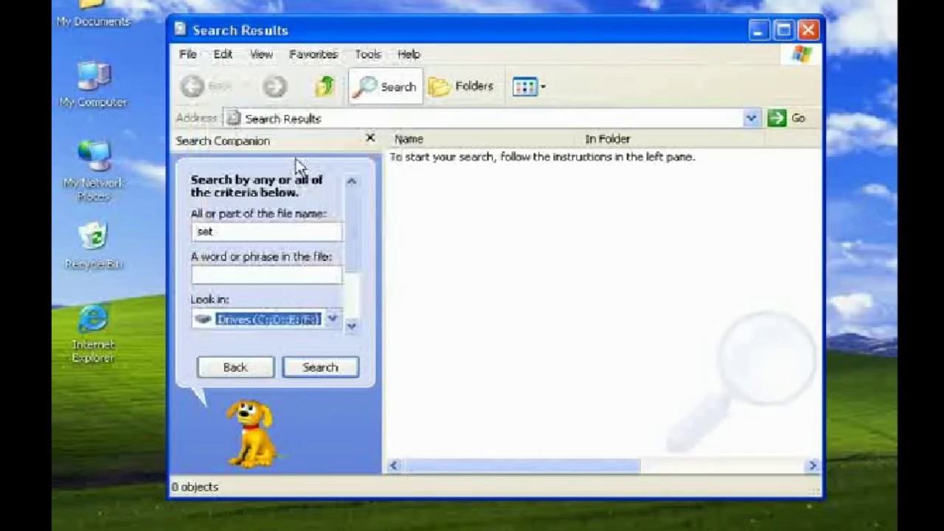
pyautogui.click(335, 371)
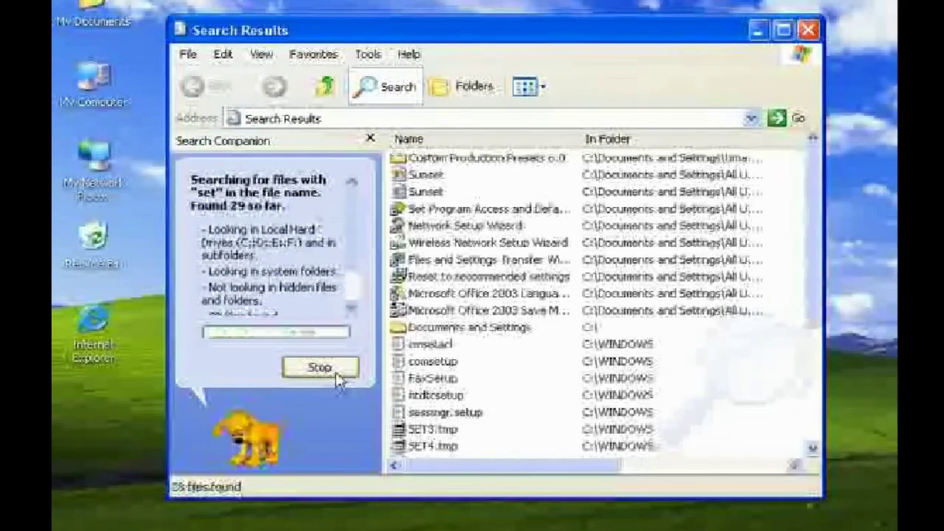
# - Preview the Sunset picture from the search results and close the viewer
pyautogui.moveTo(813, 168); pyautogui.dragTo(811, 193)
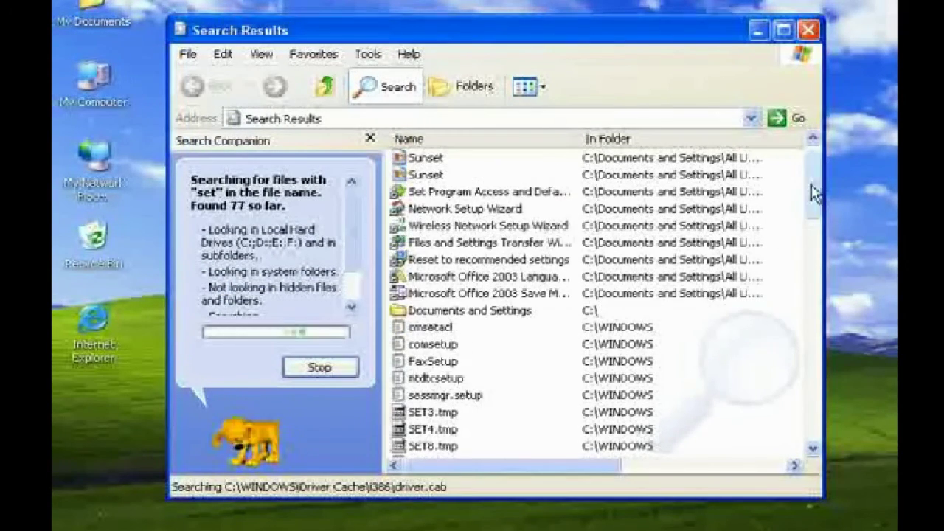
pyautogui.doubleClick(421, 175)
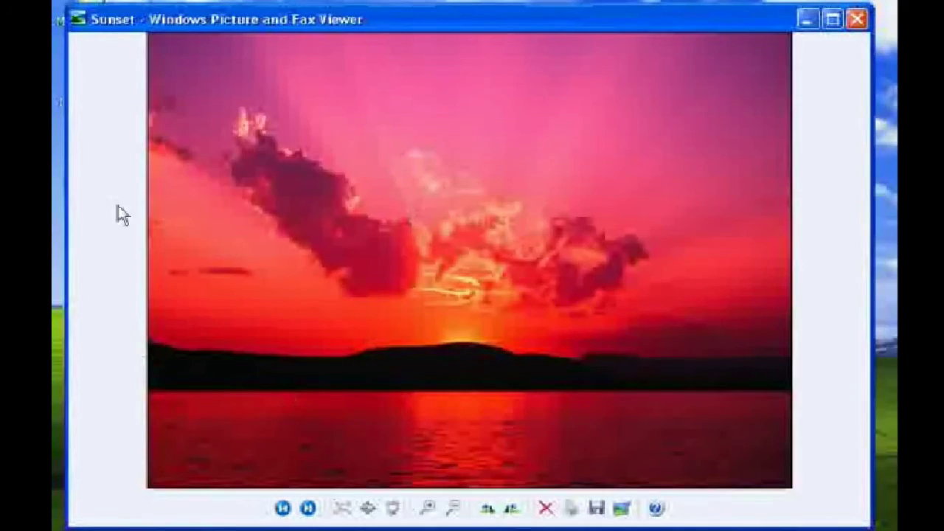
pyautogui.click(856, 19)
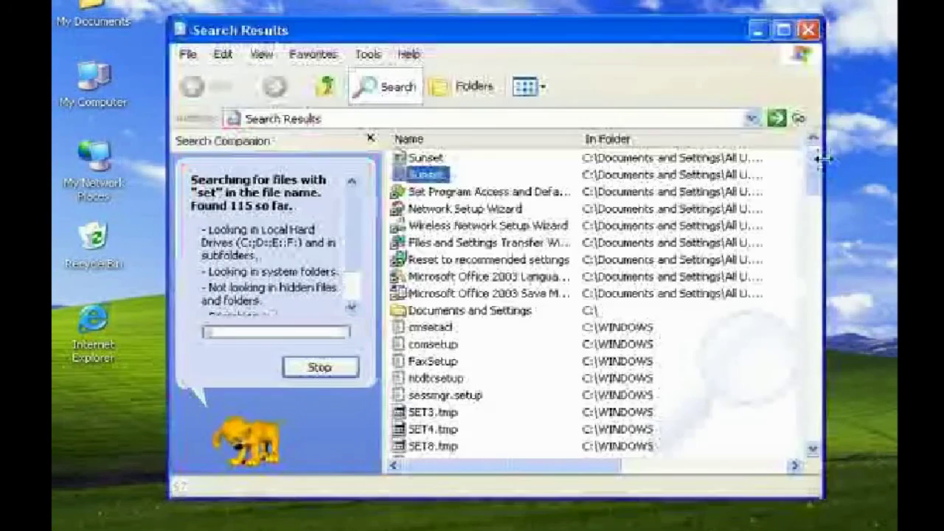
# - Stop the running search and look through the files found so far
pyautogui.moveTo(816, 163); pyautogui.dragTo(814, 193)
pyautogui.click(322, 367)
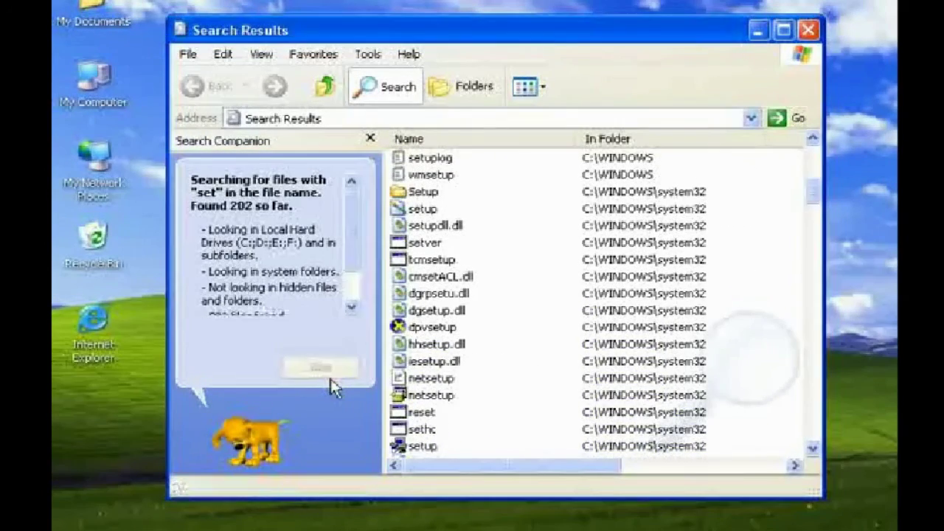
pyautogui.click(309, 372)
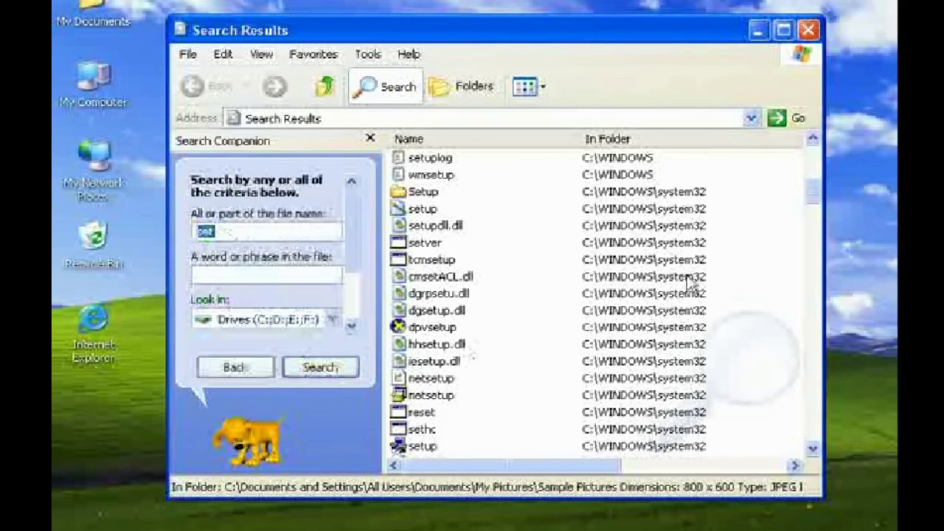
pyautogui.moveTo(812, 190); pyautogui.dragTo(814, 185)
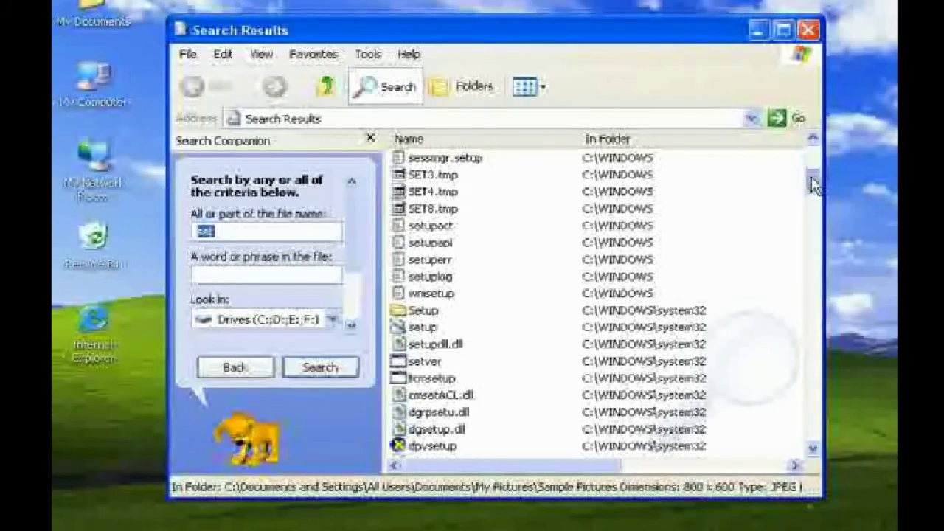
# - Limit the search location to Local Disk (C:) and search again for "set"
pyautogui.click(334, 320)
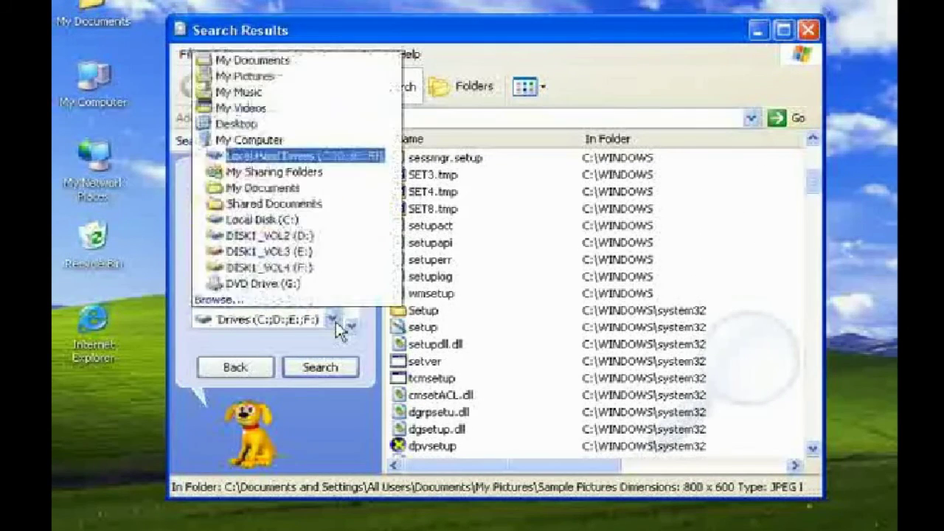
pyautogui.click(306, 230)
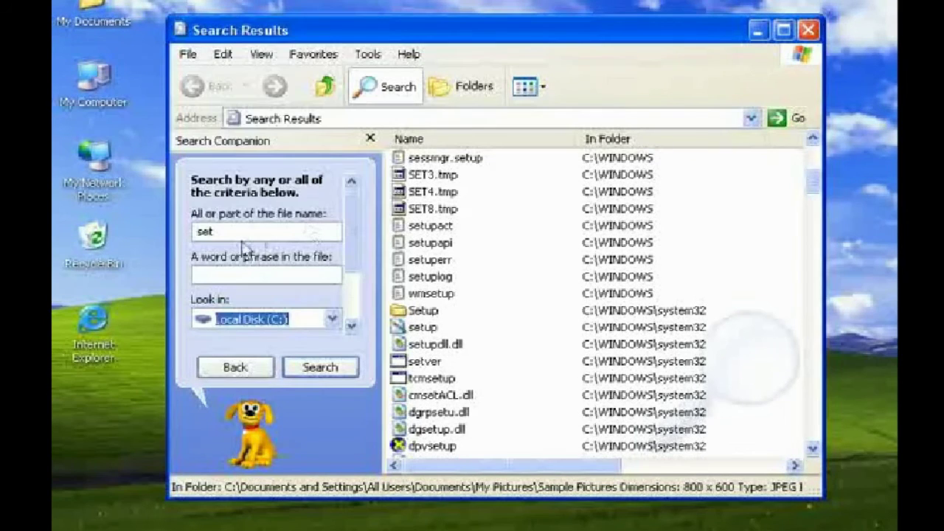
pyautogui.moveTo(233, 239); pyautogui.dragTo(191, 241)
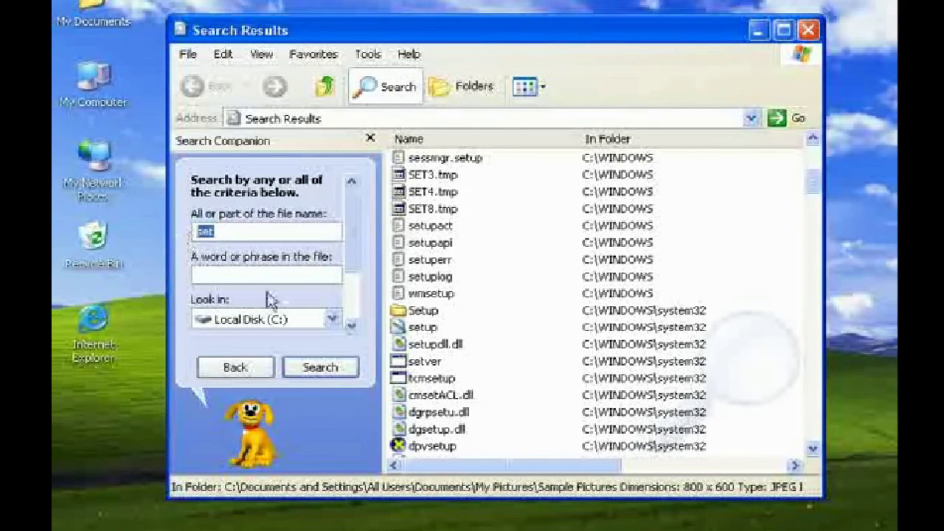
pyautogui.click(319, 367)
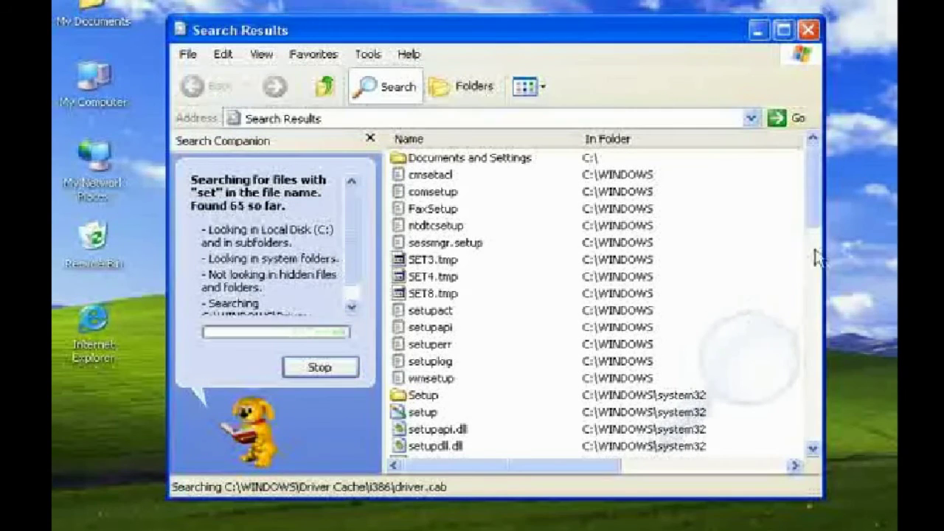
# - Find the Sunset picture among the Local Disk (C:) results, preview it, and close the viewer
pyautogui.moveTo(817, 180)
pyautogui.mouseDown()
pyautogui.moveTo(813, 443)
pyautogui.moveTo(816, 143)
pyautogui.moveTo(817, 438)
pyautogui.moveTo(814, 166)
pyautogui.moveTo(803, 141)
pyautogui.moveTo(807, 221)
pyautogui.moveTo(811, 173)
pyautogui.mouseUp()
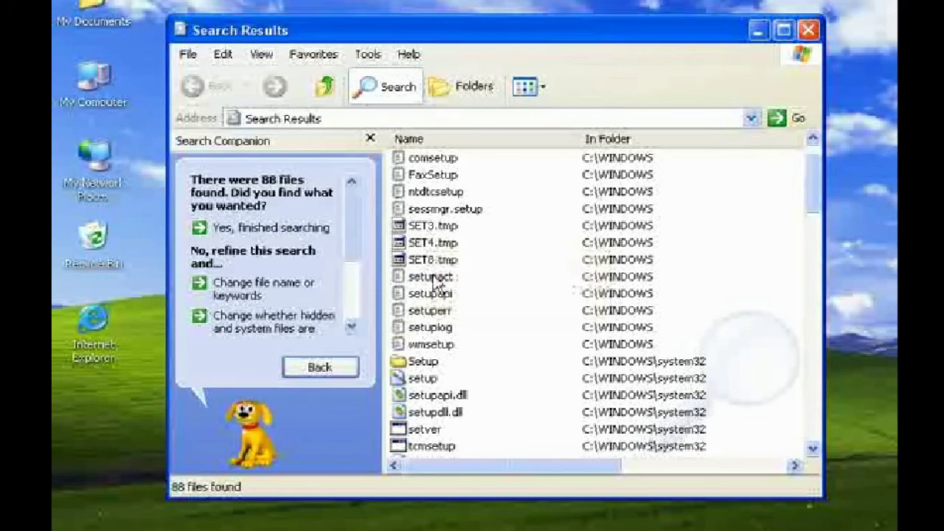
pyautogui.moveTo(822, 184); pyautogui.dragTo(823, 433)
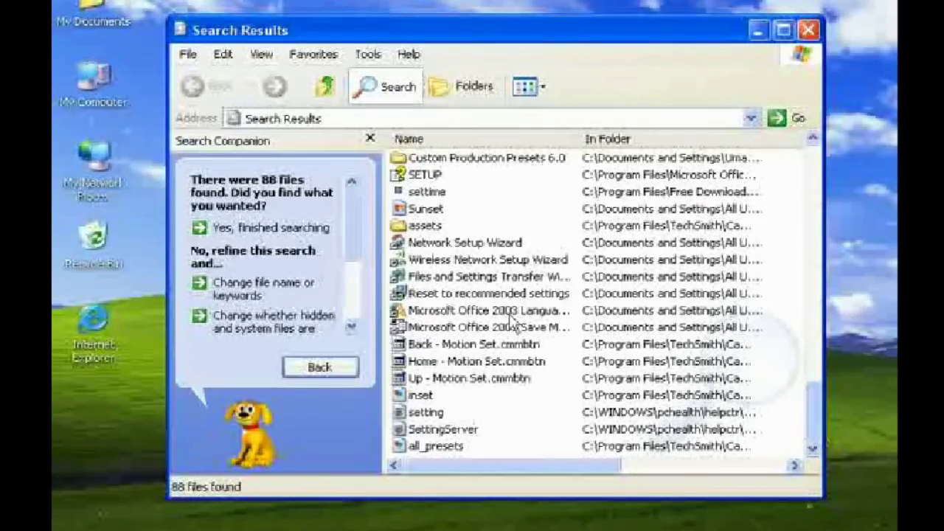
pyautogui.click(425, 209)
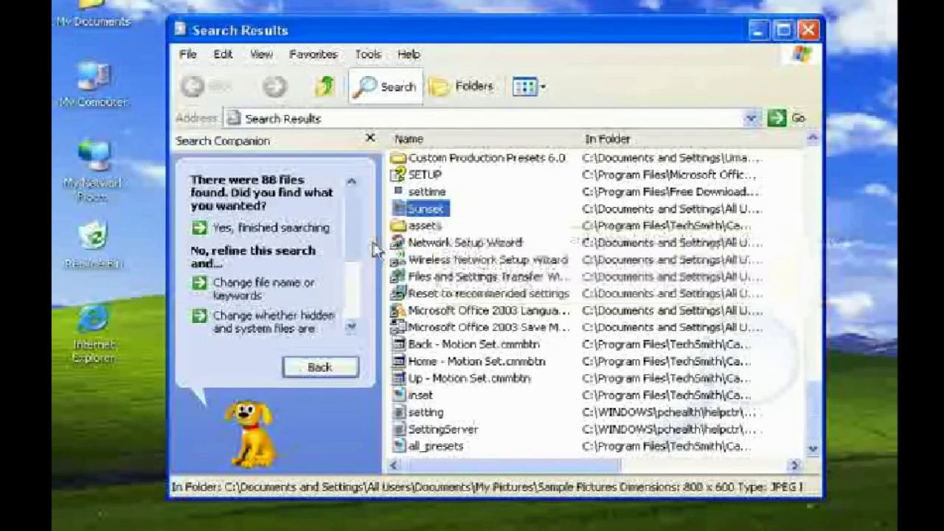
pyautogui.doubleClick(420, 209)
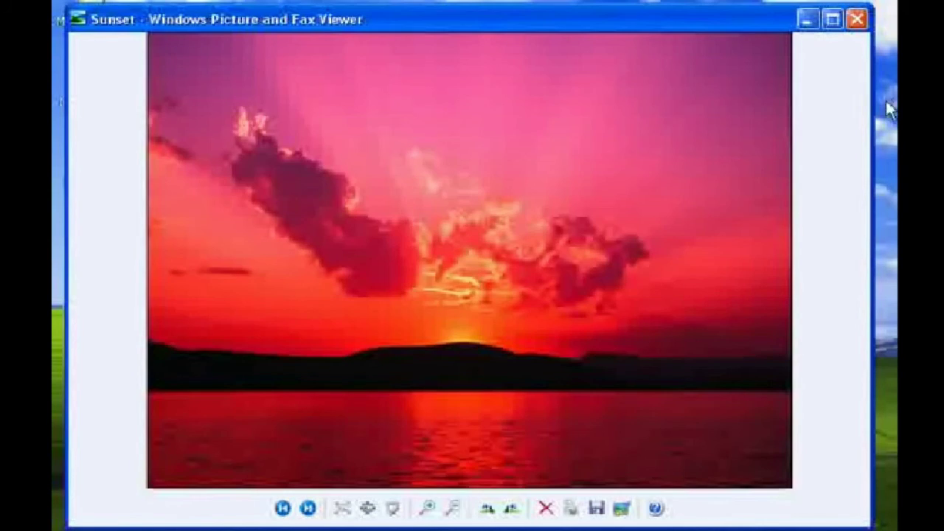
pyautogui.click(856, 19)
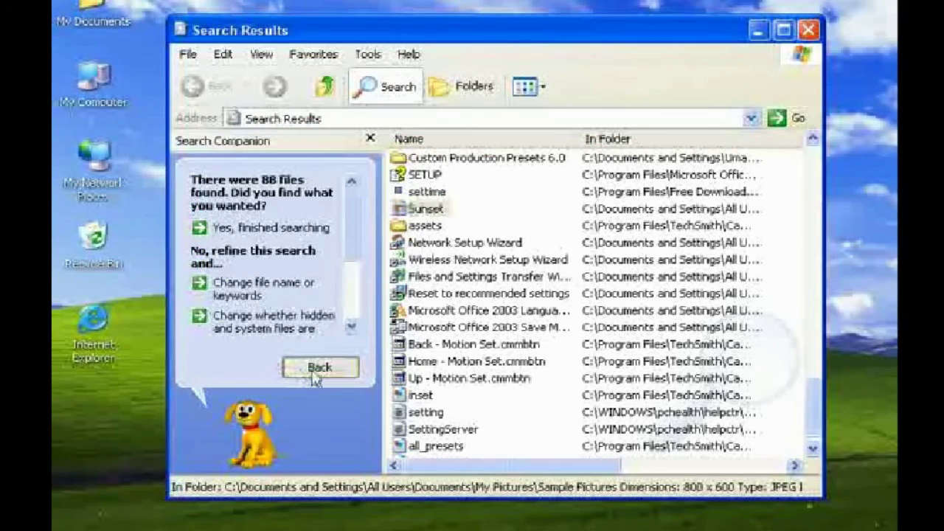
# - Return to the search criteria and look back through the listed C:\WINDOWS files
pyautogui.click(320, 367)
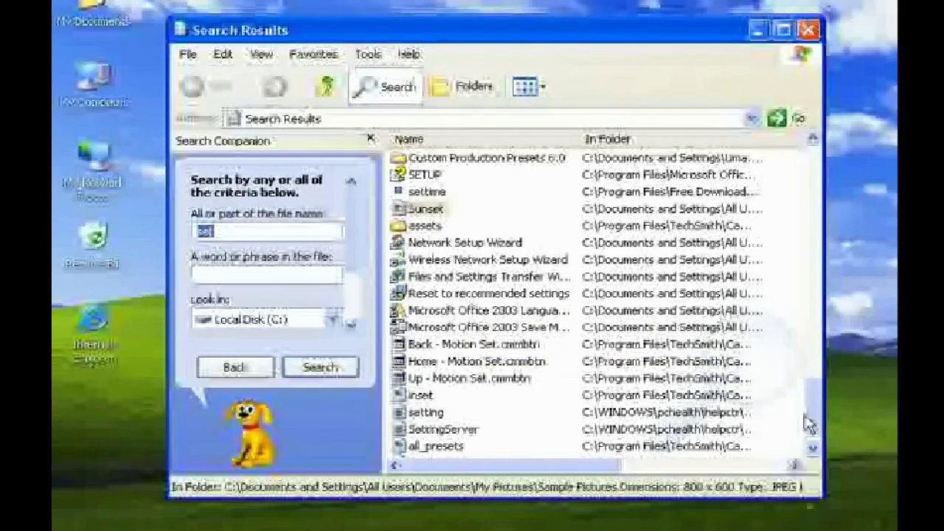
pyautogui.moveTo(808, 420); pyautogui.dragTo(812, 210)
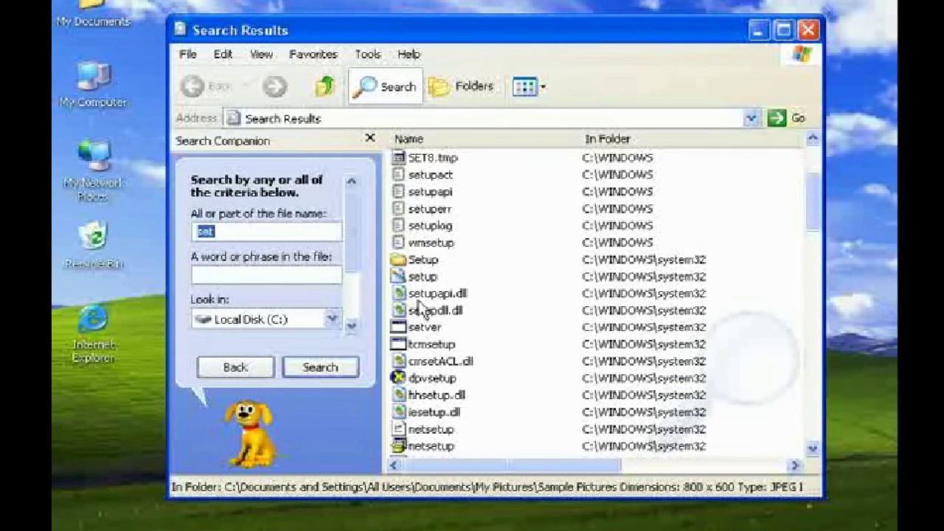
pyautogui.moveTo(443, 310)
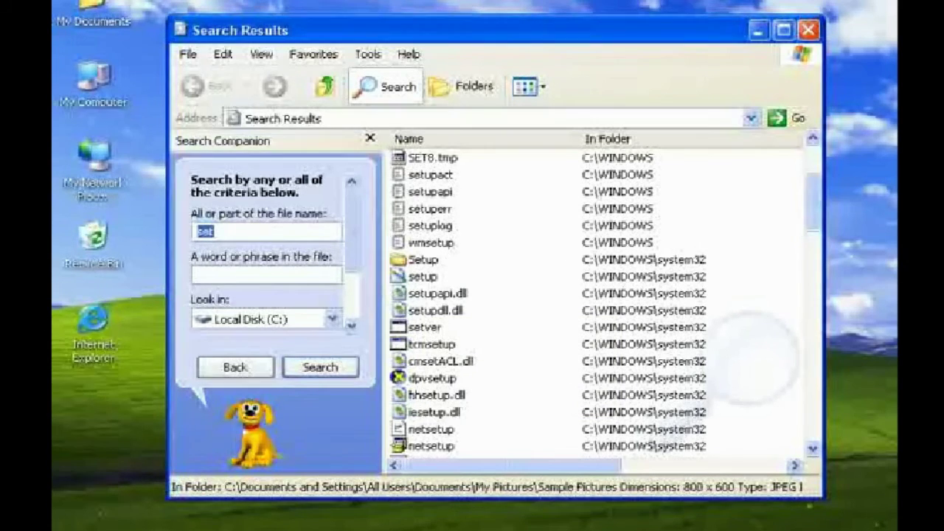
# - Open Notepad from the accessories and enter the sample text "hfkgfkghfgd" in the blank document
pyautogui.click(55, 528)
pyautogui.moveTo(155, 500)
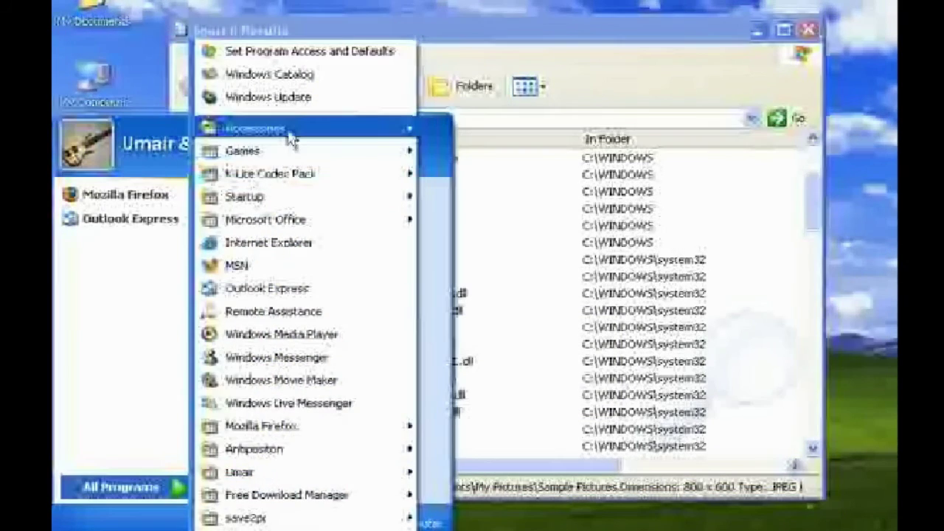
pyautogui.moveTo(290, 131)
pyautogui.click(530, 293)
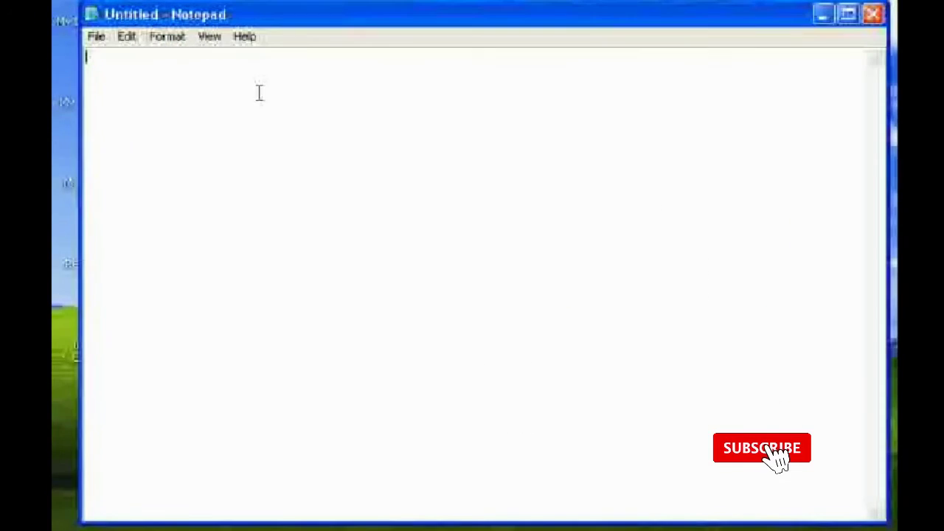
pyautogui.write('hfkgfkghfgdgd')
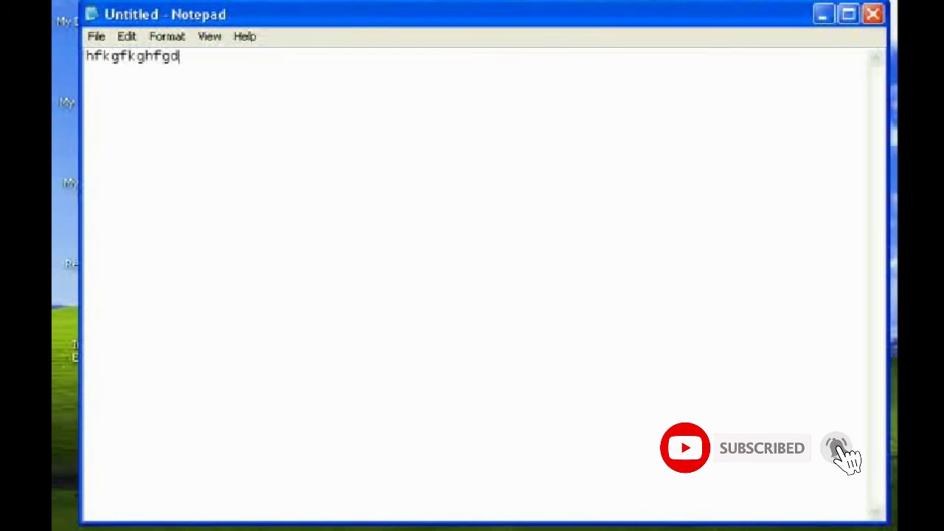
# - Save the Notepad document to the Desktop as a text document named "sample"
pyautogui.click(97, 36)
pyautogui.click(126, 109)
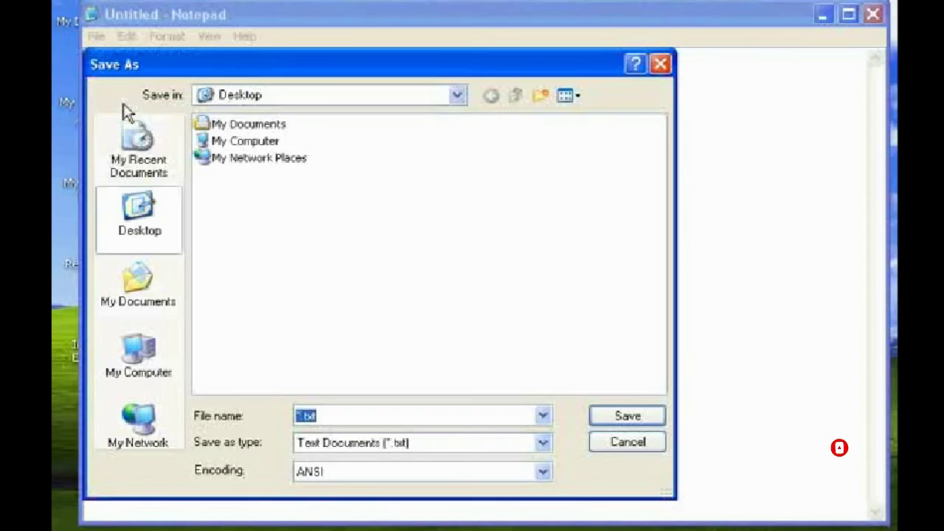
pyautogui.moveTo(157, 59); pyautogui.dragTo(239, 44)
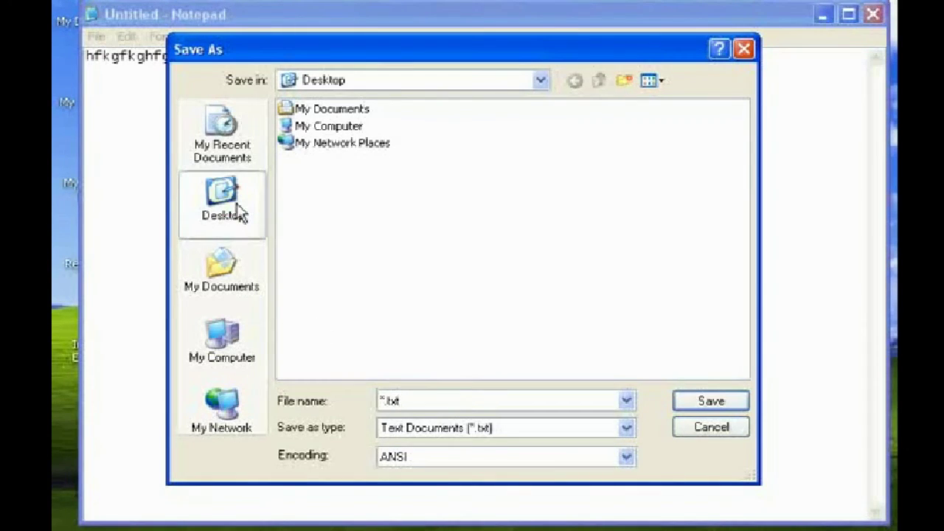
pyautogui.moveTo(431, 400); pyautogui.dragTo(377, 401)
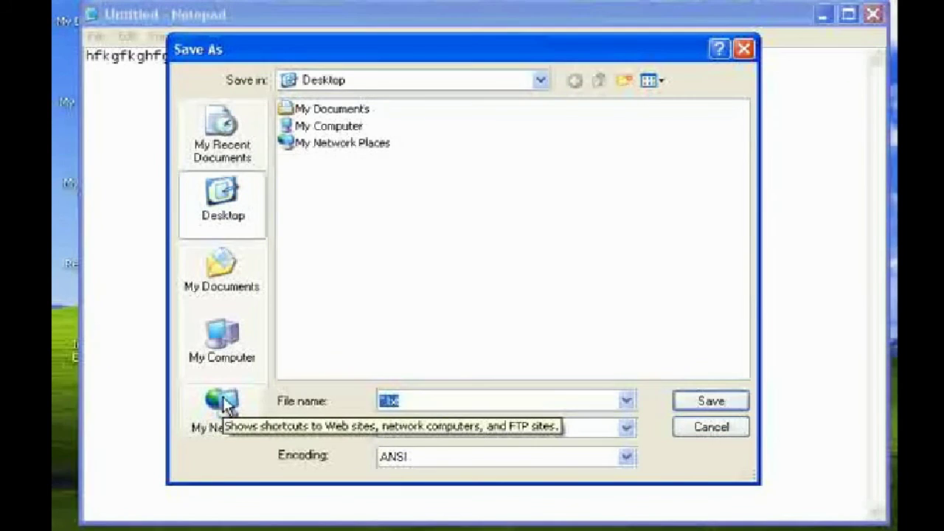
pyautogui.write('sample')
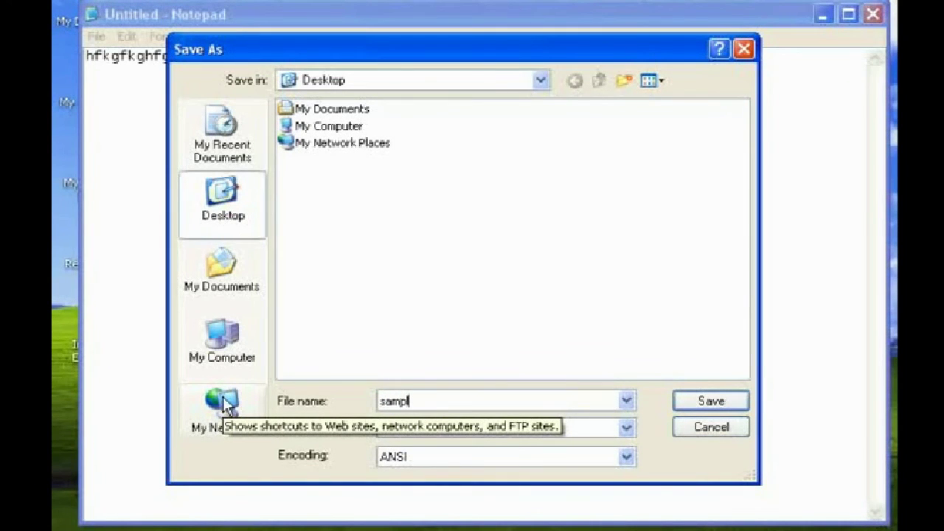
pyautogui.click(697, 405)
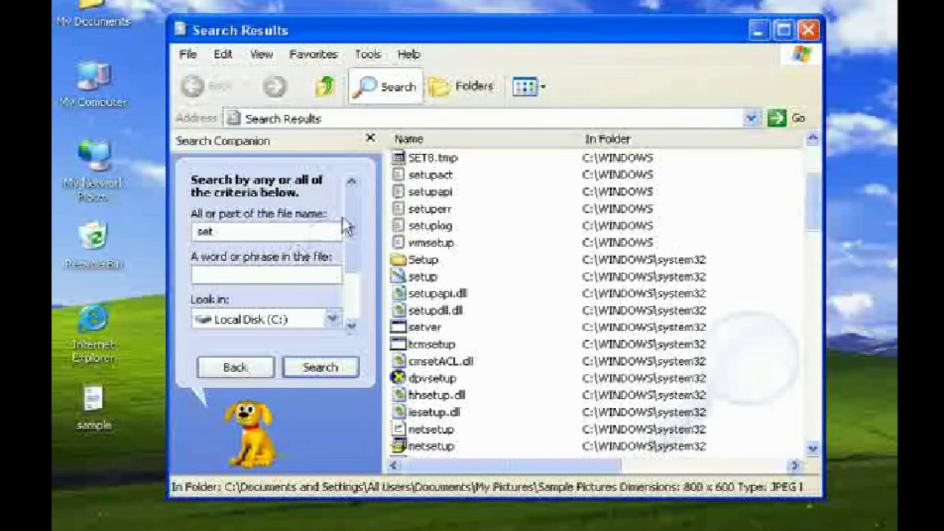
# - Replace the file name criterion with "sample.*" and search Local Disk (C:) for it
pyautogui.moveTo(350, 219)
pyautogui.mouseDown()
pyautogui.moveTo(351, 265)
pyautogui.moveTo(354, 206)
pyautogui.mouseUp()
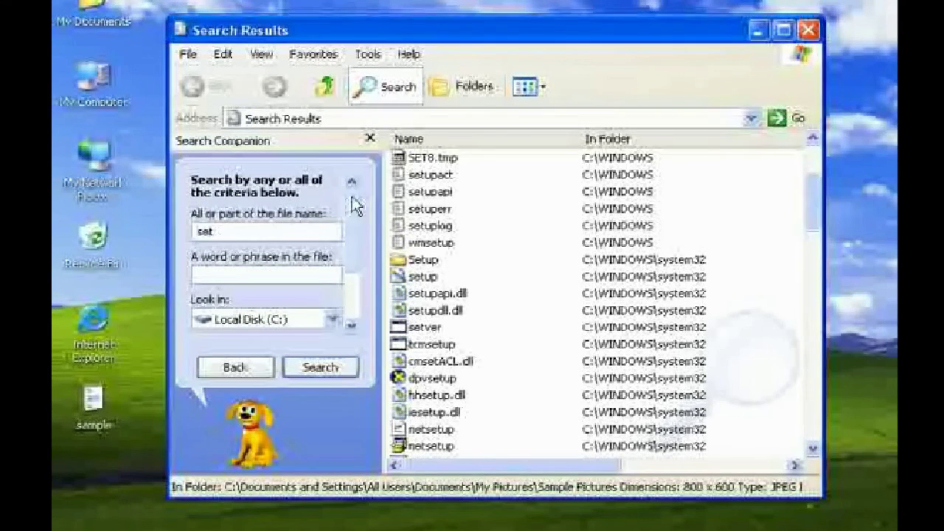
pyautogui.click(242, 231)
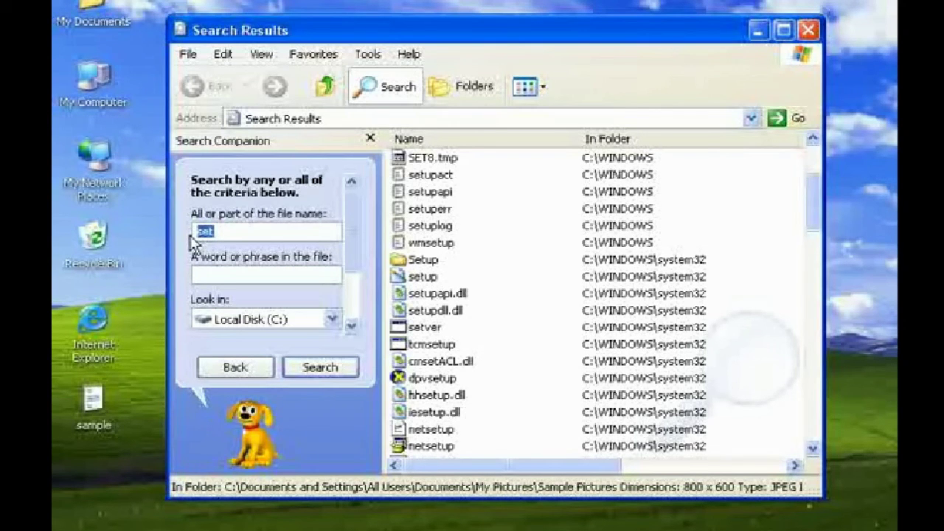
pyautogui.write('sampl')
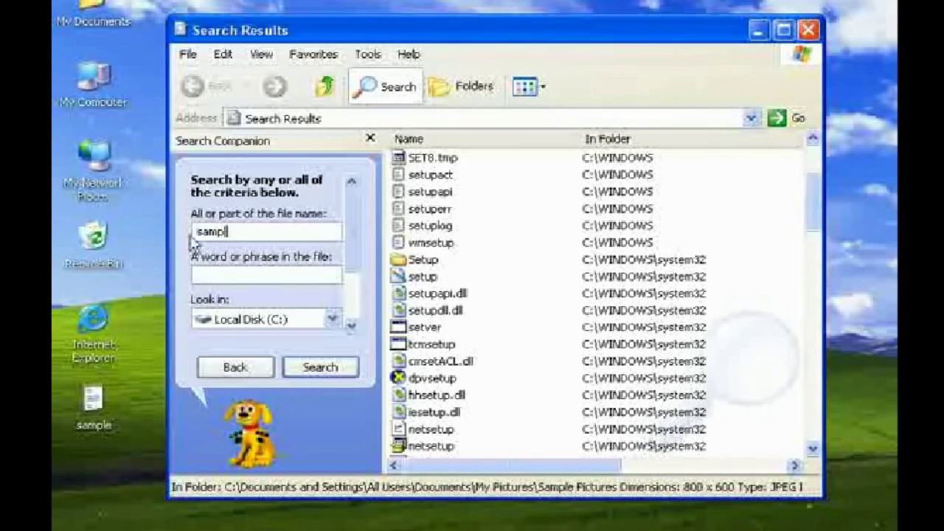
pyautogui.write('e.*')
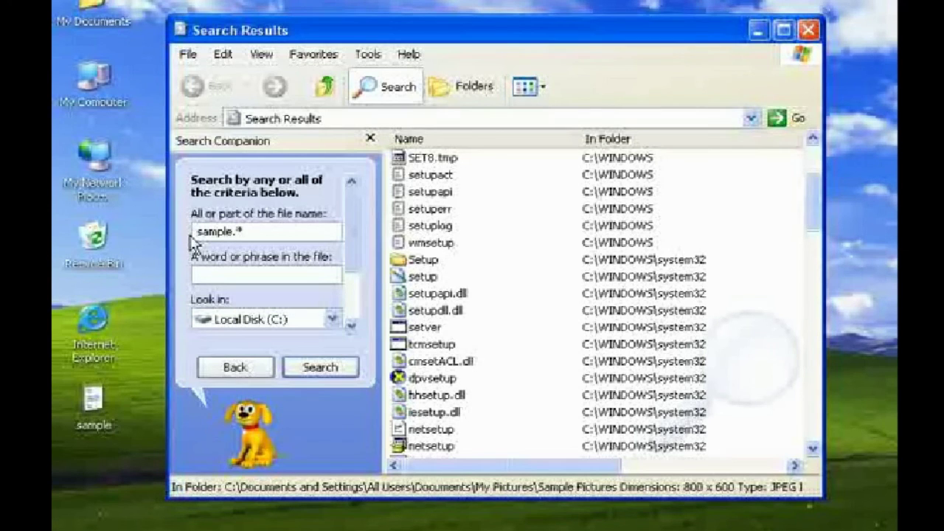
pyautogui.moveTo(258, 232); pyautogui.dragTo(190, 235)
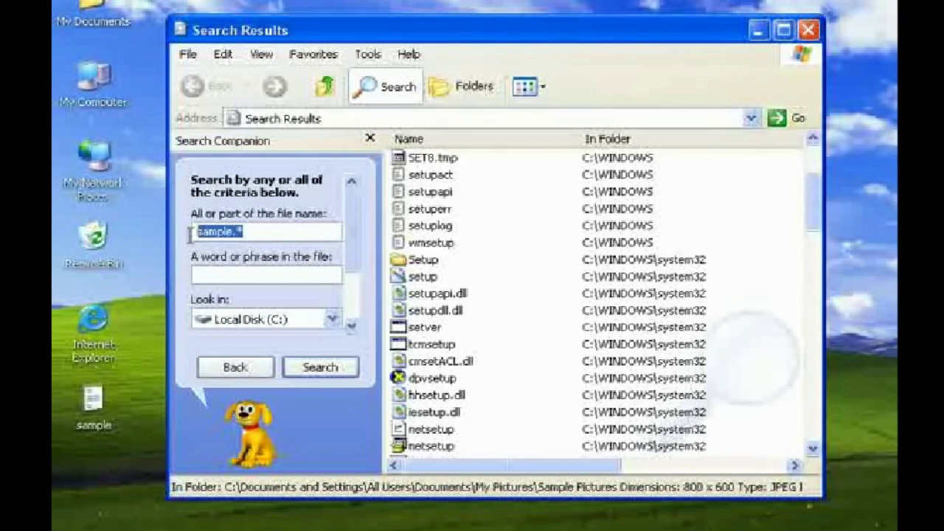
pyautogui.click(252, 233)
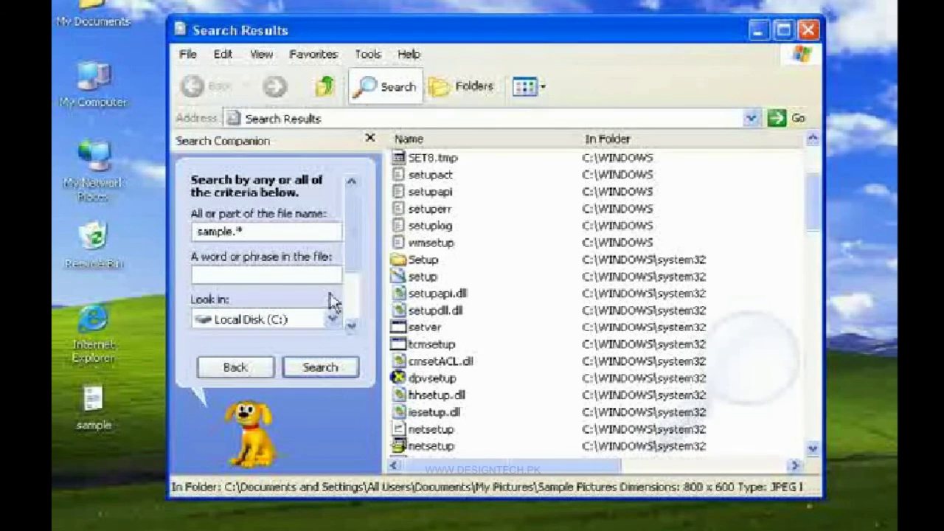
pyautogui.click(331, 376)
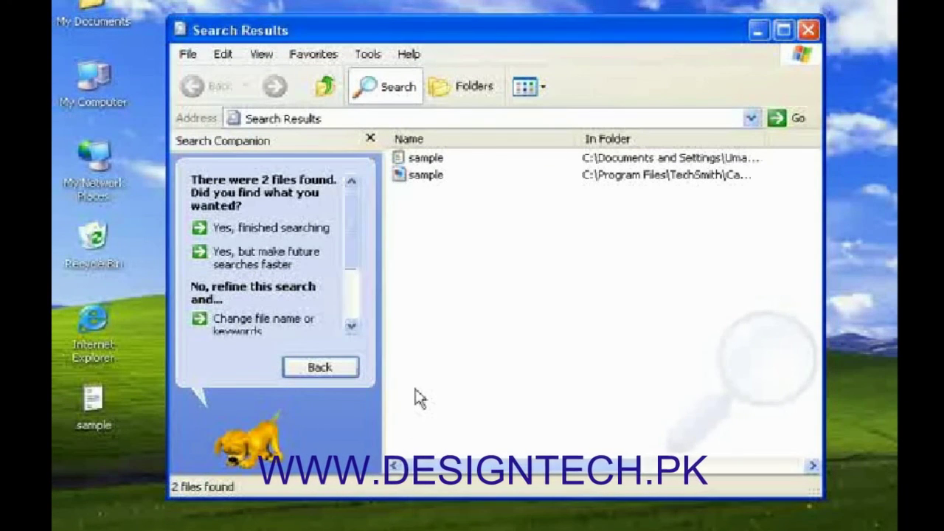
# - Widen the search location to Local Hard Drives (C:;D:;E:;F:) and search again for "sample.*"
pyautogui.click(299, 373)
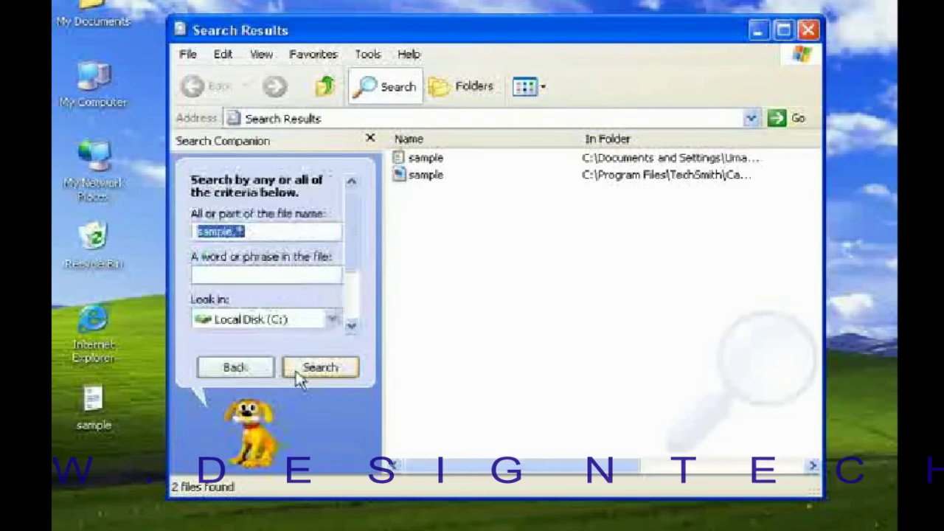
pyautogui.click(332, 319)
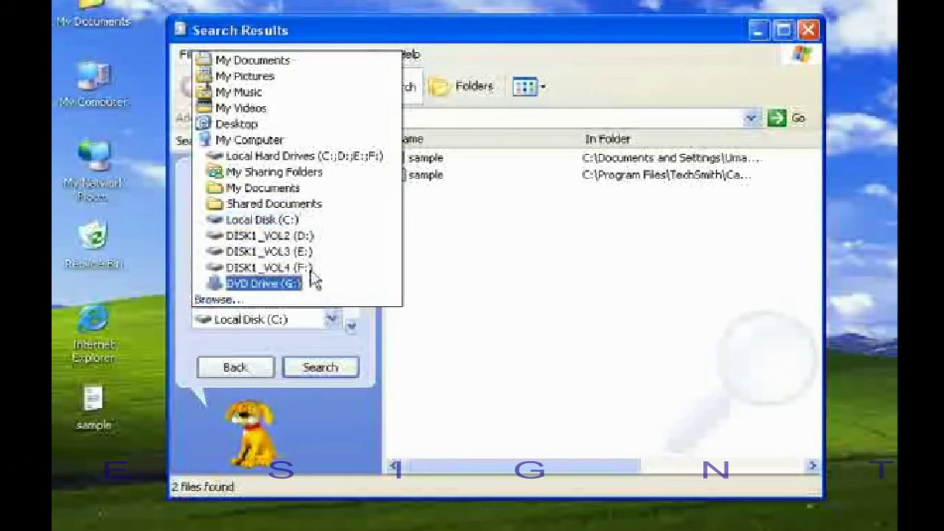
pyautogui.click(319, 155)
pyautogui.click(319, 367)
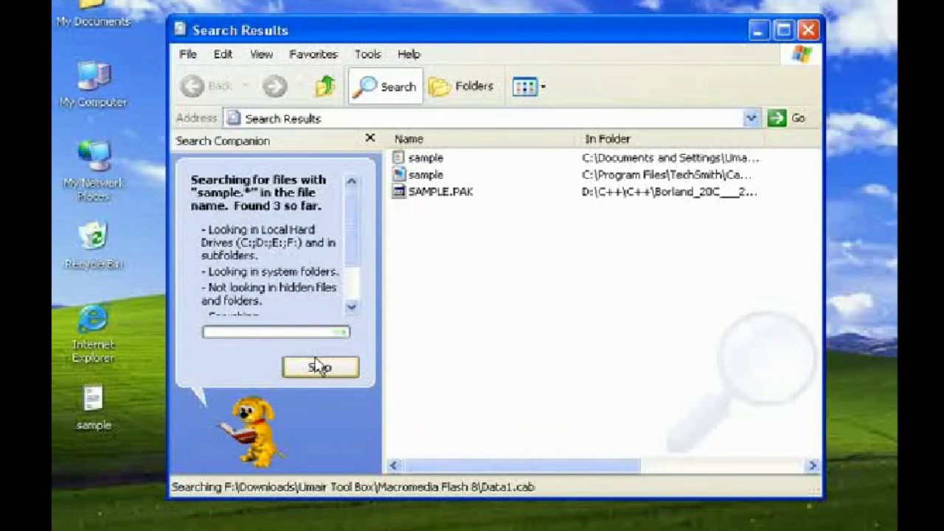
# - Open the sample text document and the sample picture from the search results, closing each one after viewing
pyautogui.doubleClick(428, 158)
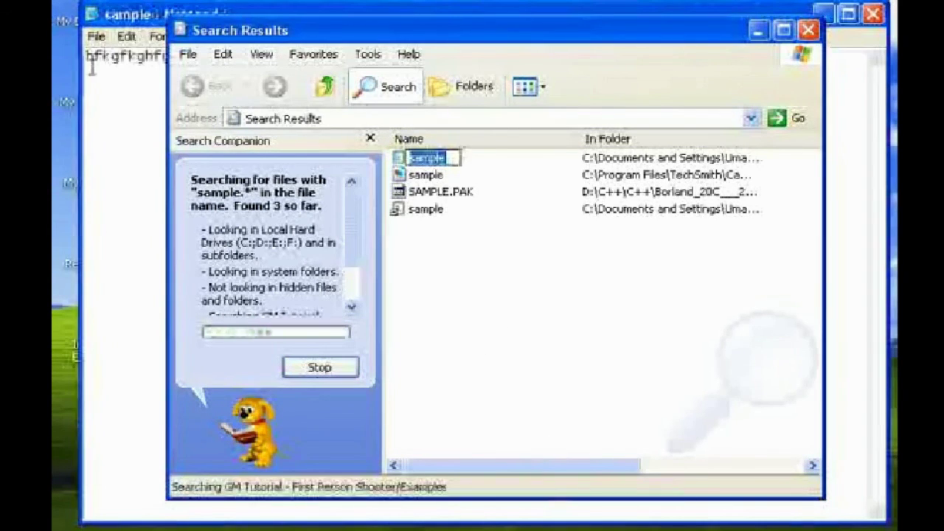
pyautogui.click(135, 15)
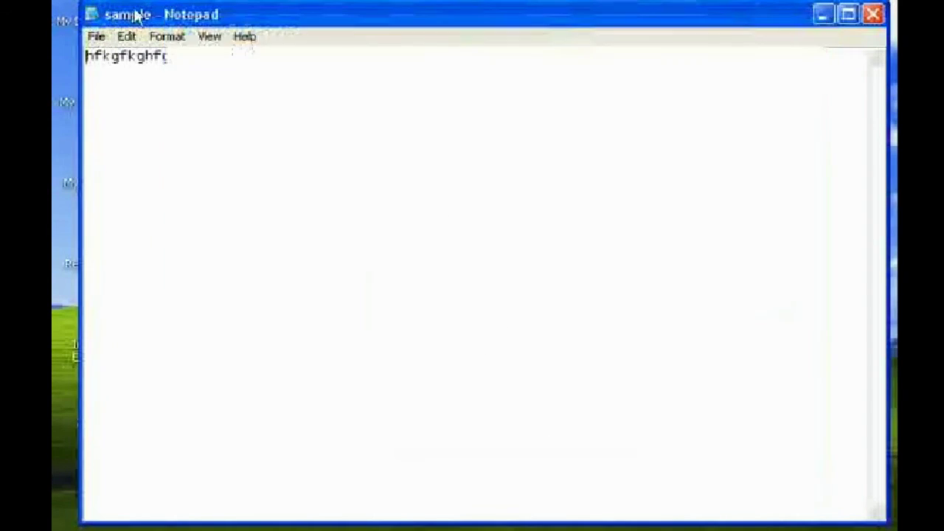
pyautogui.click(872, 14)
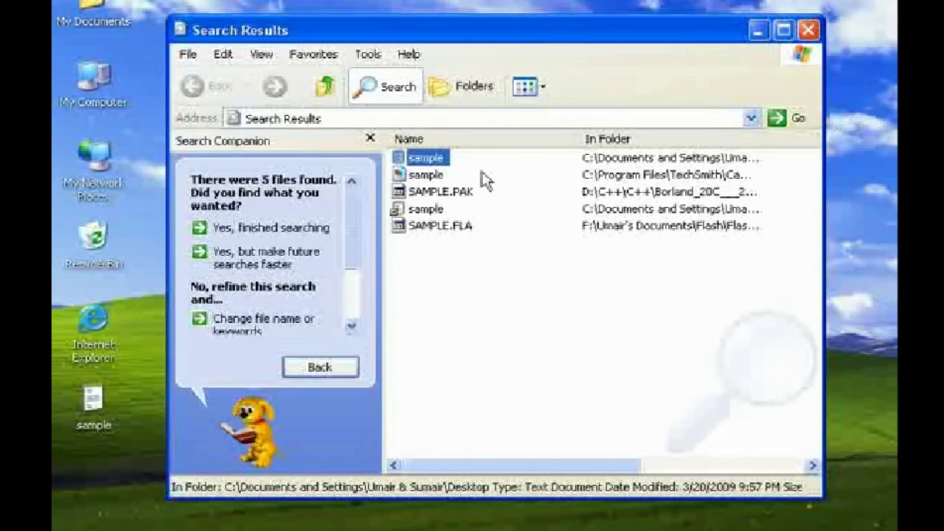
pyautogui.doubleClick(435, 174)
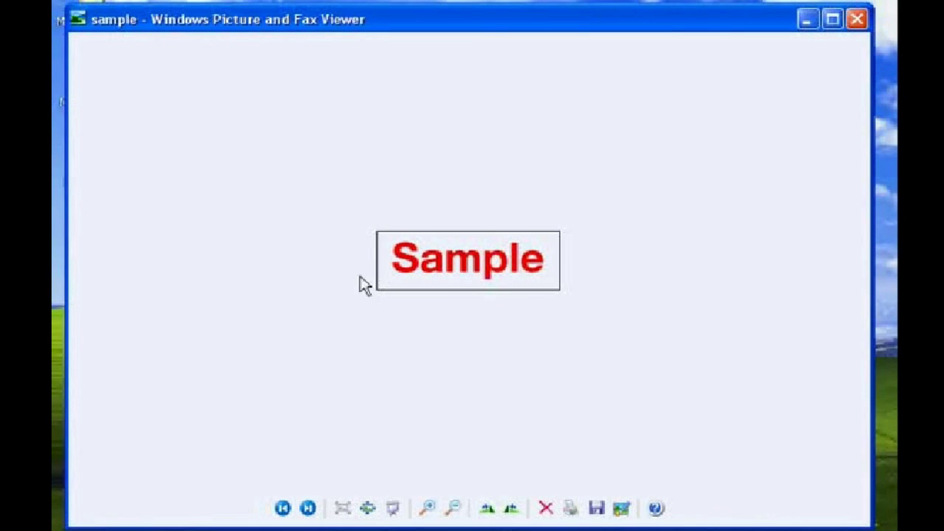
pyautogui.click(857, 20)
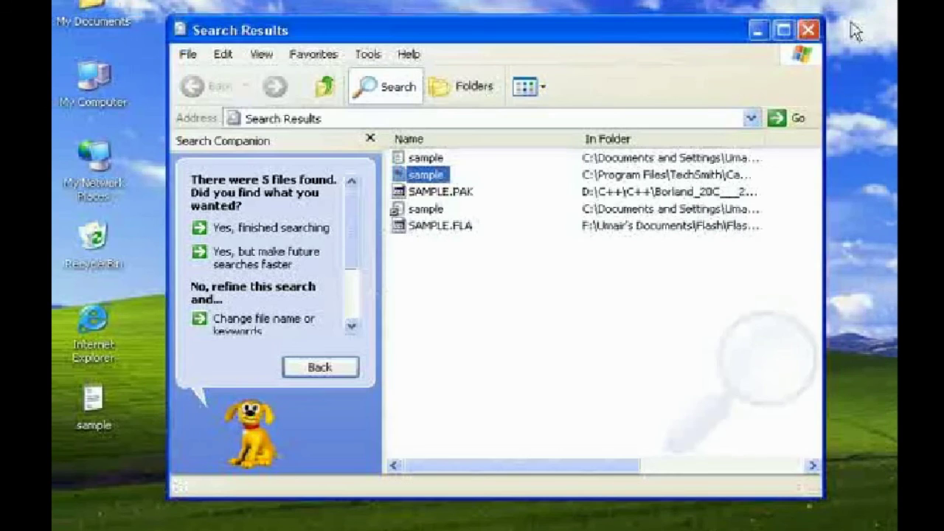
# - Return to the search criteria, search all local hard drives for "*.txt", and look through the listed text files
pyautogui.click(320, 367)
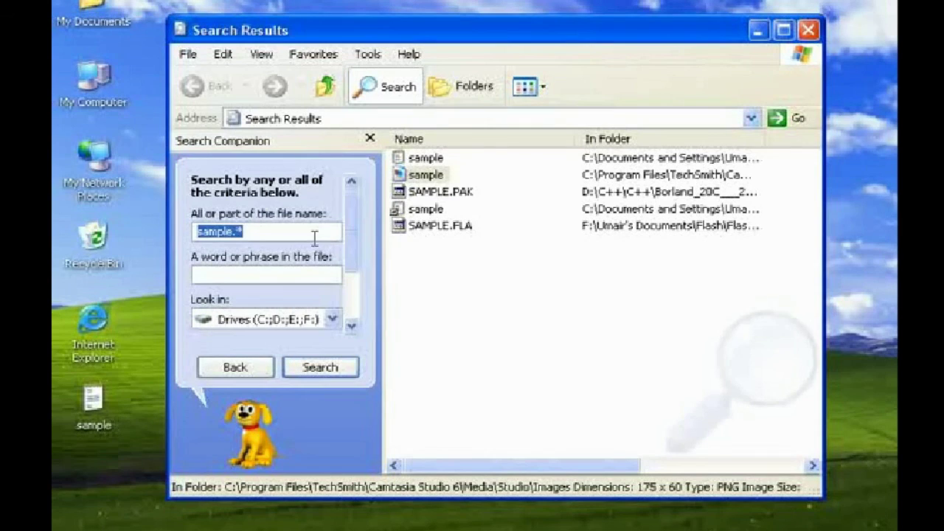
pyautogui.moveTo(297, 238); pyautogui.dragTo(177, 236)
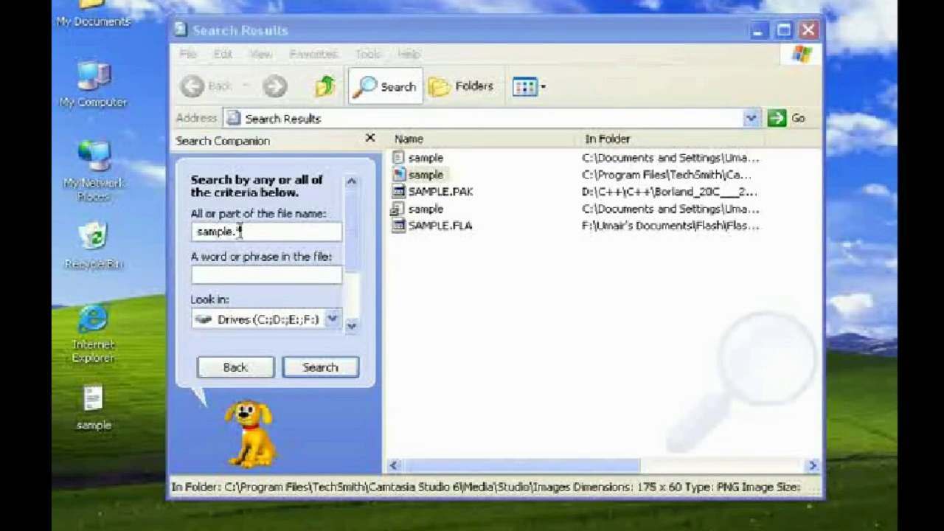
pyautogui.moveTo(261, 232); pyautogui.dragTo(156, 242)
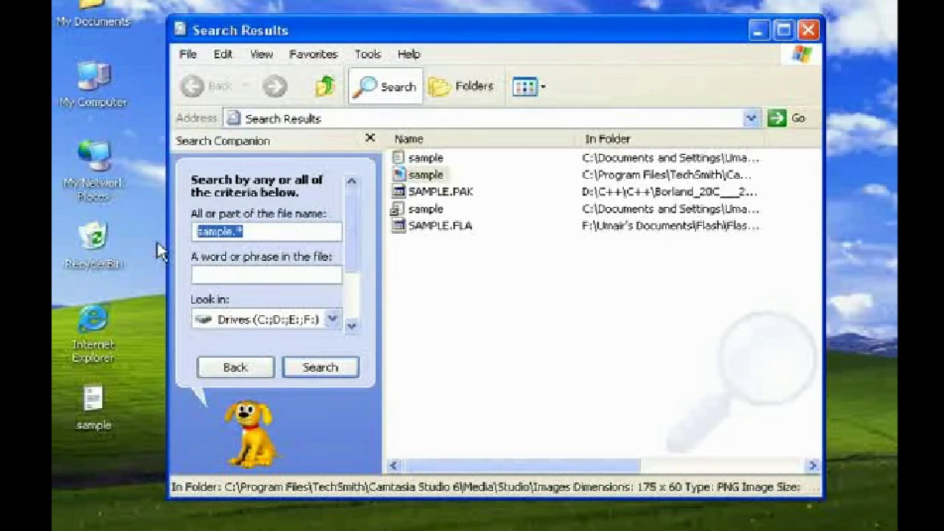
pyautogui.write('*')
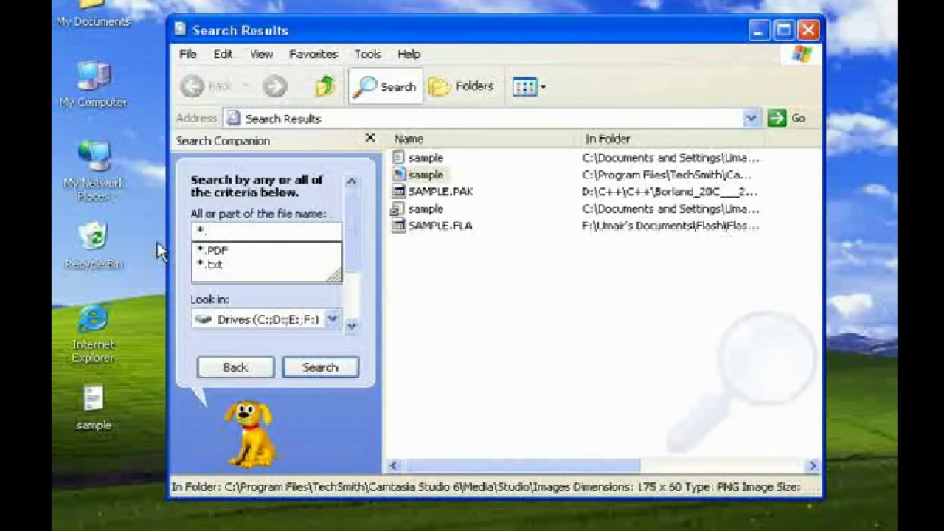
pyautogui.write('.txt')
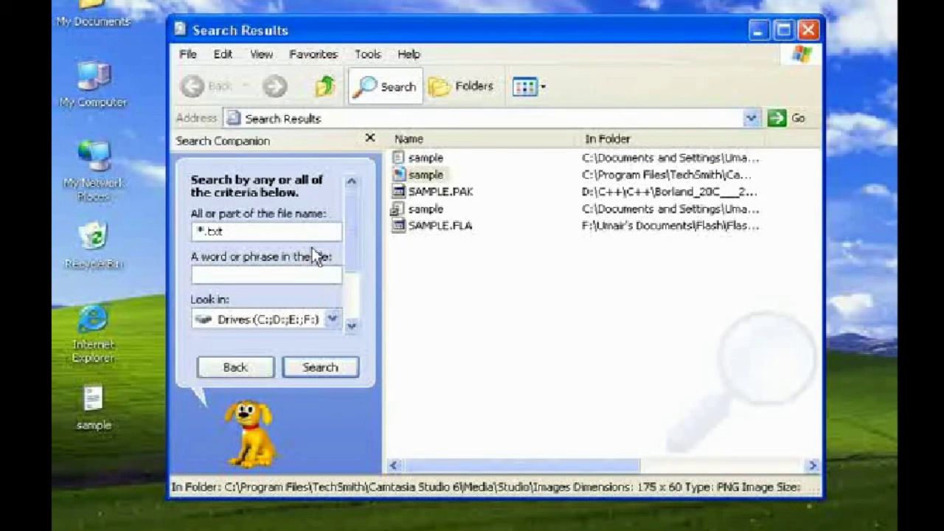
pyautogui.click(339, 367)
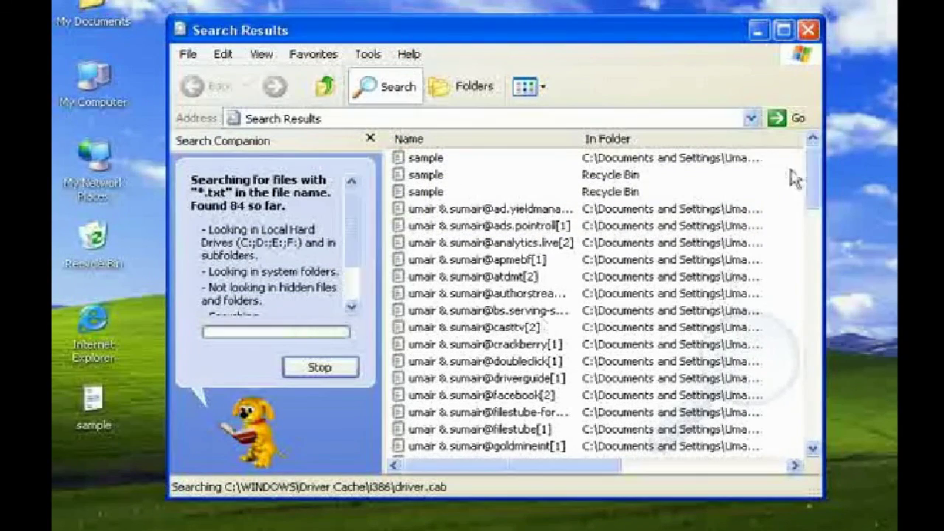
pyautogui.moveTo(813, 177); pyautogui.dragTo(819, 465)
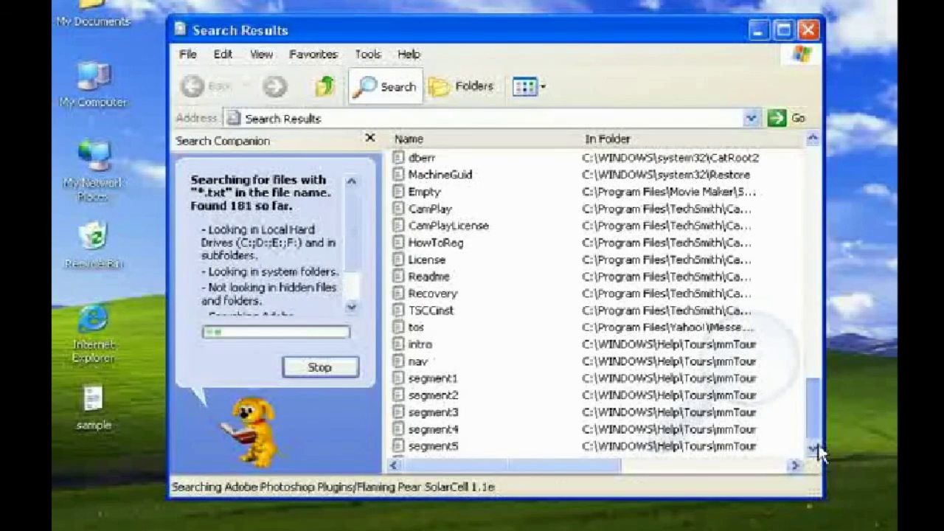
pyautogui.moveTo(818, 435); pyautogui.dragTo(809, 140)
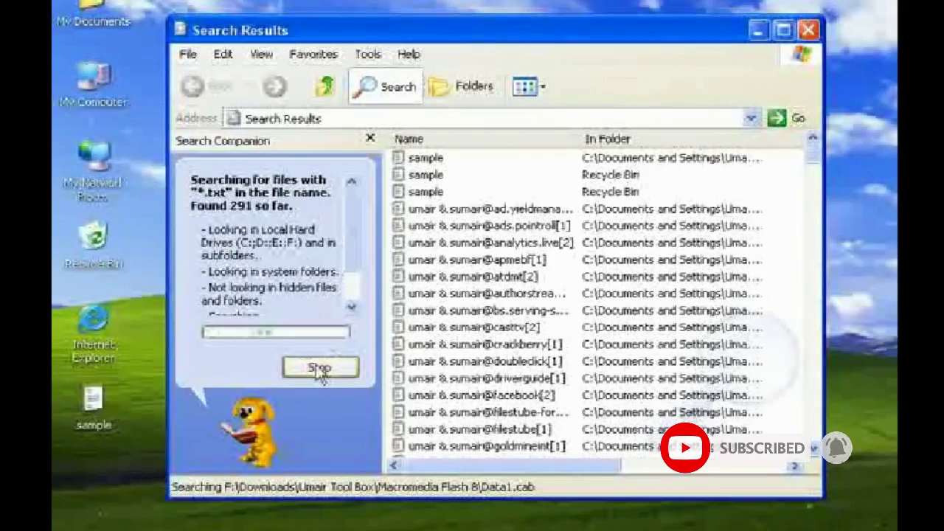